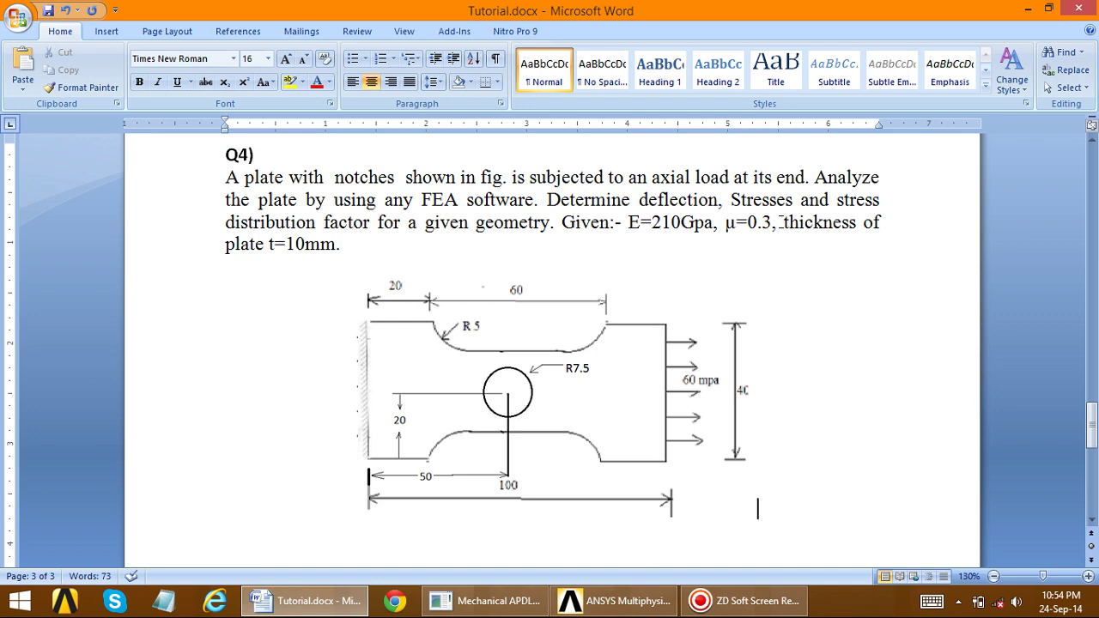
Highlight the plate thickness in the problem statement
drag(779, 223, 879, 227)
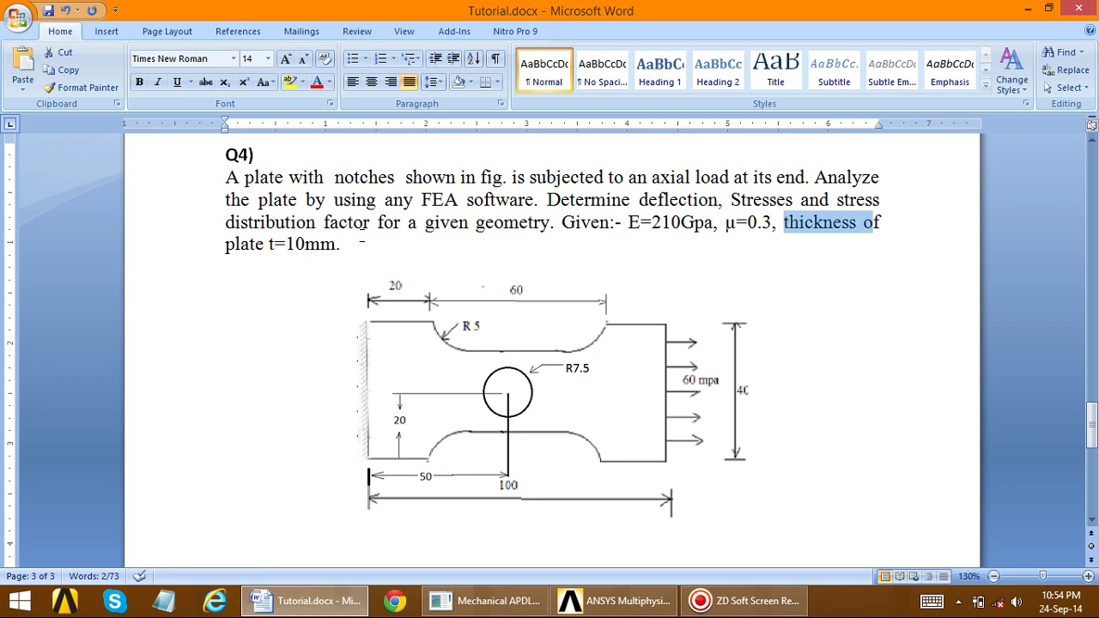
click(274, 249)
click(310, 257)
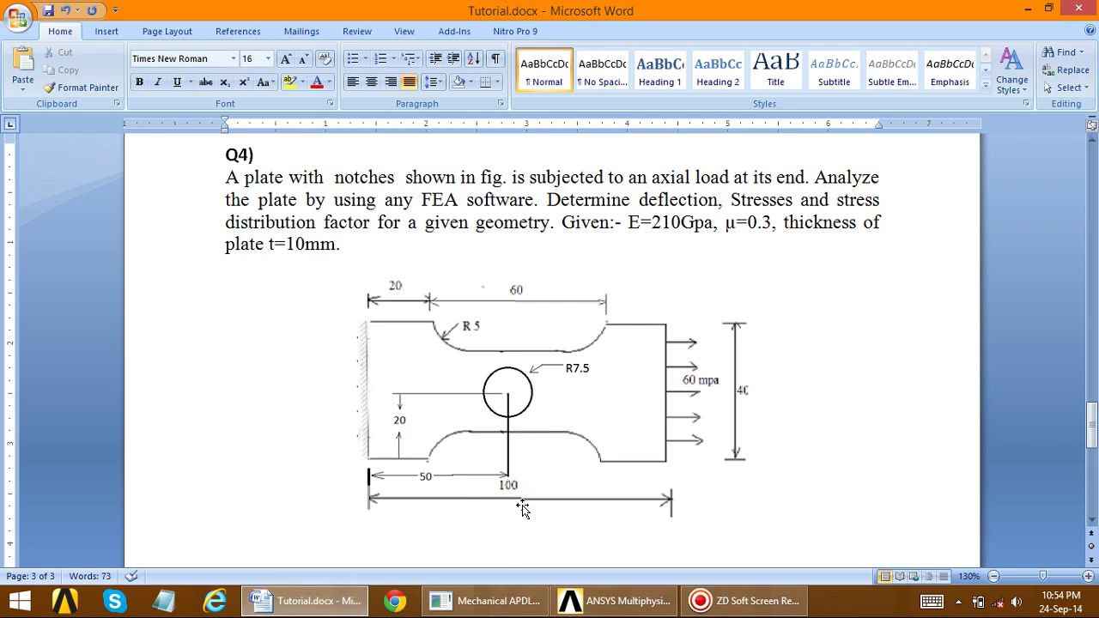
Create keypoints 1 and 2 by coordinates in the active coordinate system
click(638, 607)
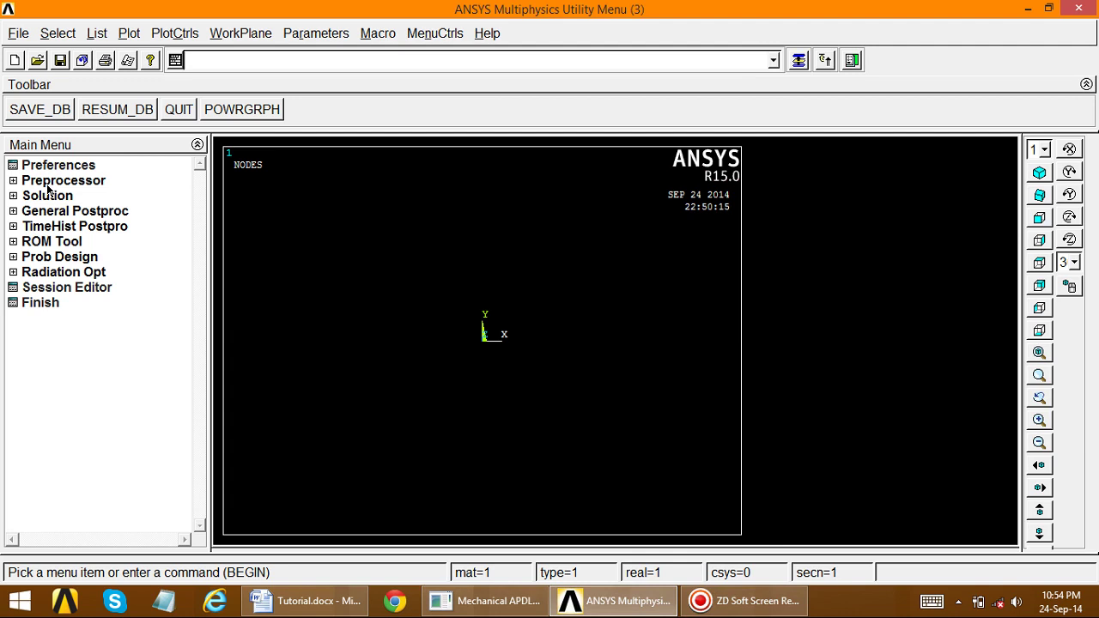
click(47, 182)
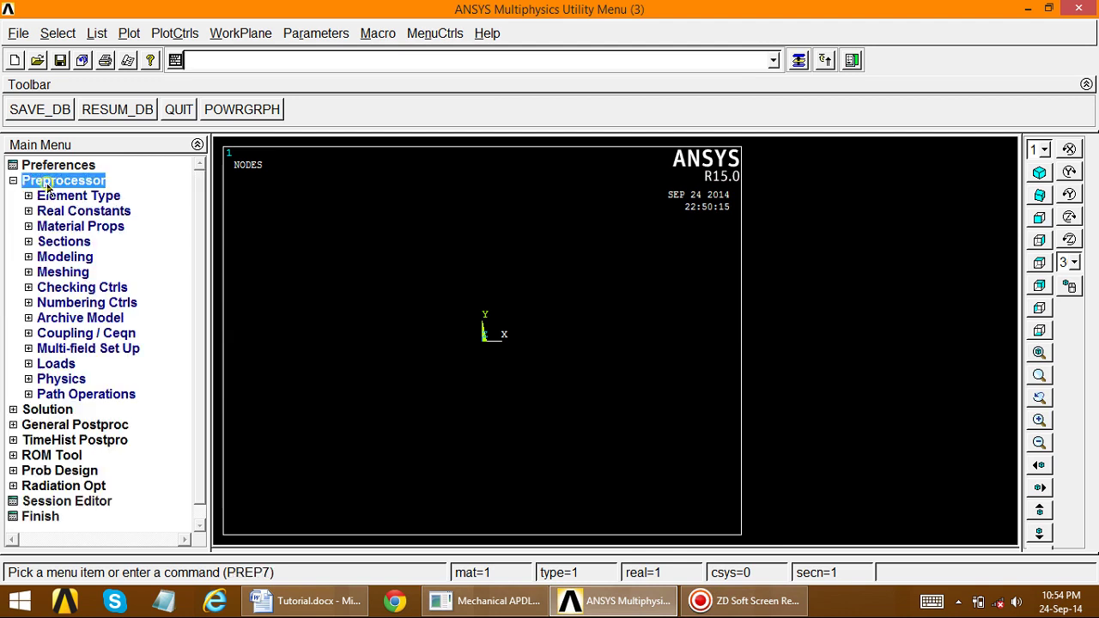
click(51, 257)
click(61, 273)
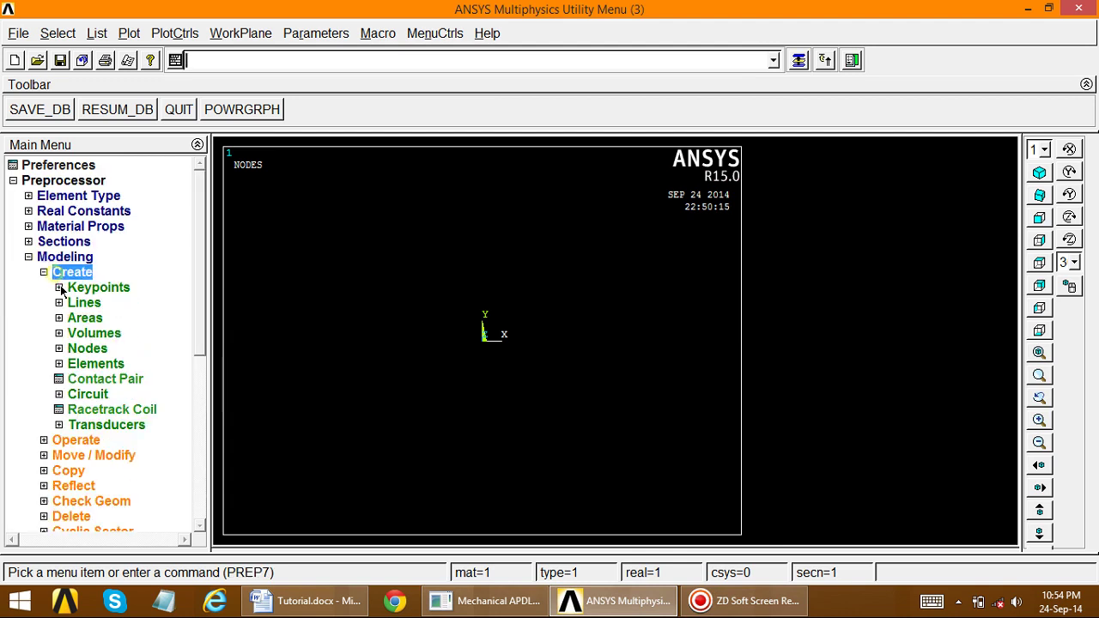
click(67, 289)
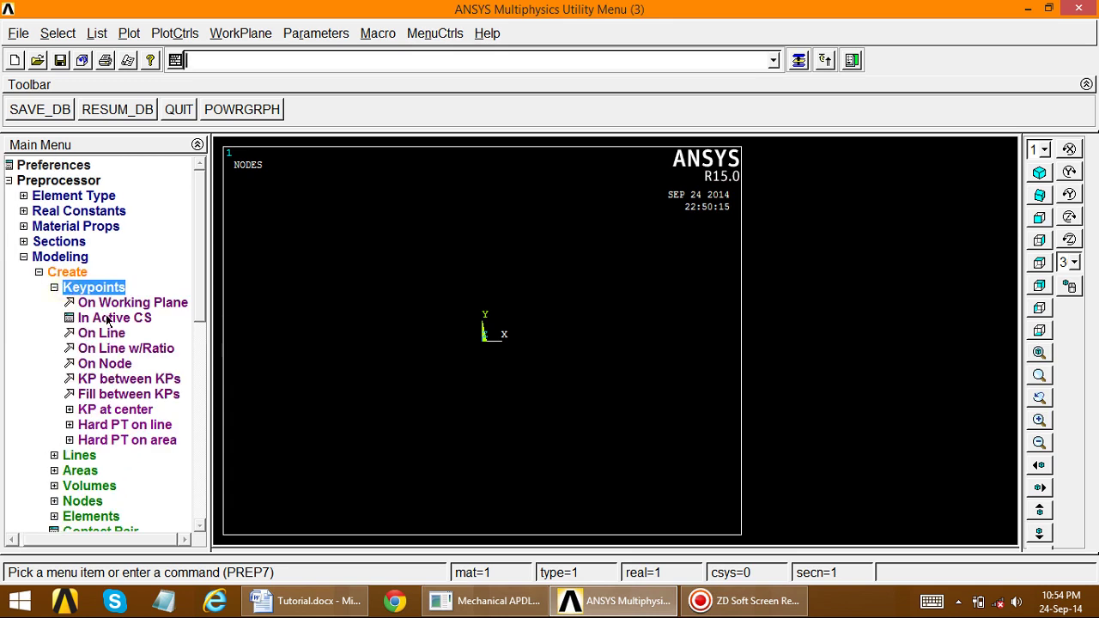
click(111, 319)
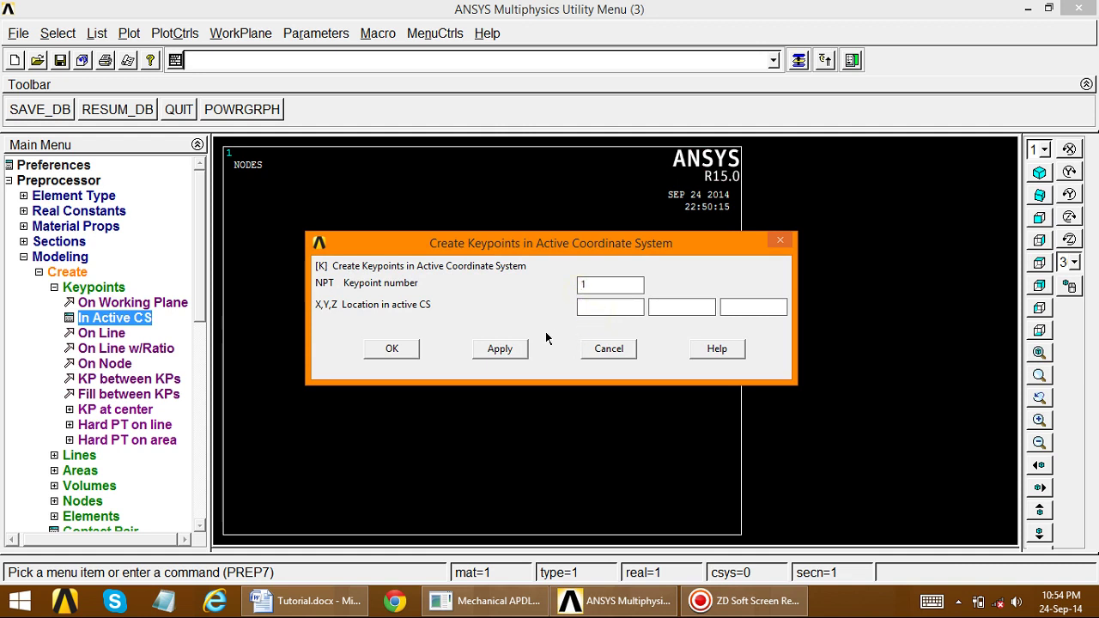
click(500, 348)
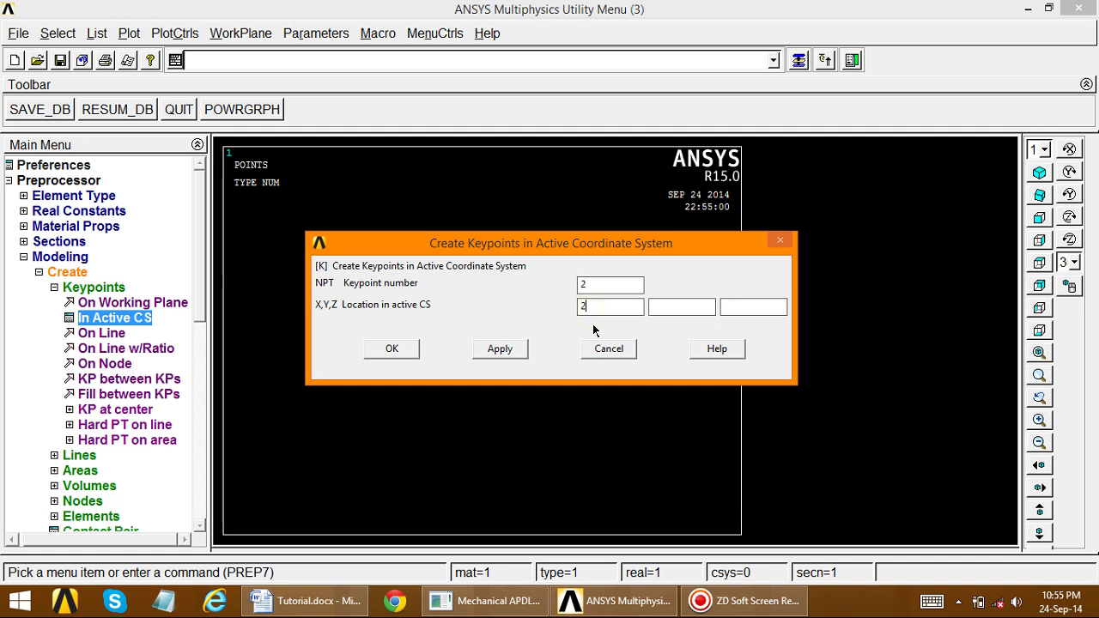
click(501, 349)
Enter keypoint 3's X coordinate from the Word sketch and create it
double_click(592, 306)
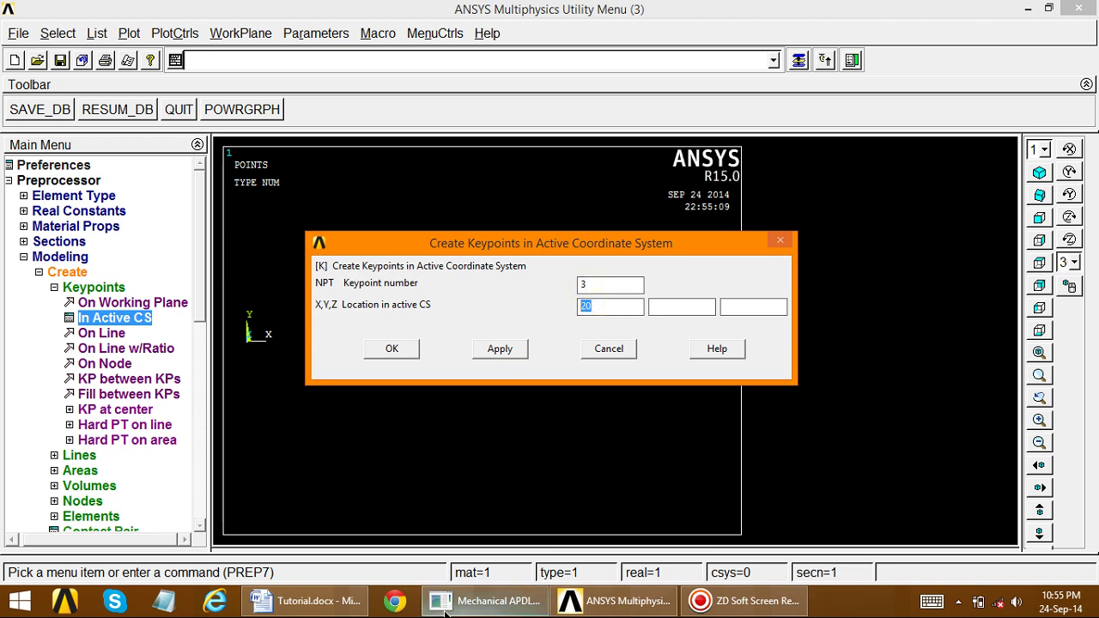
click(348, 605)
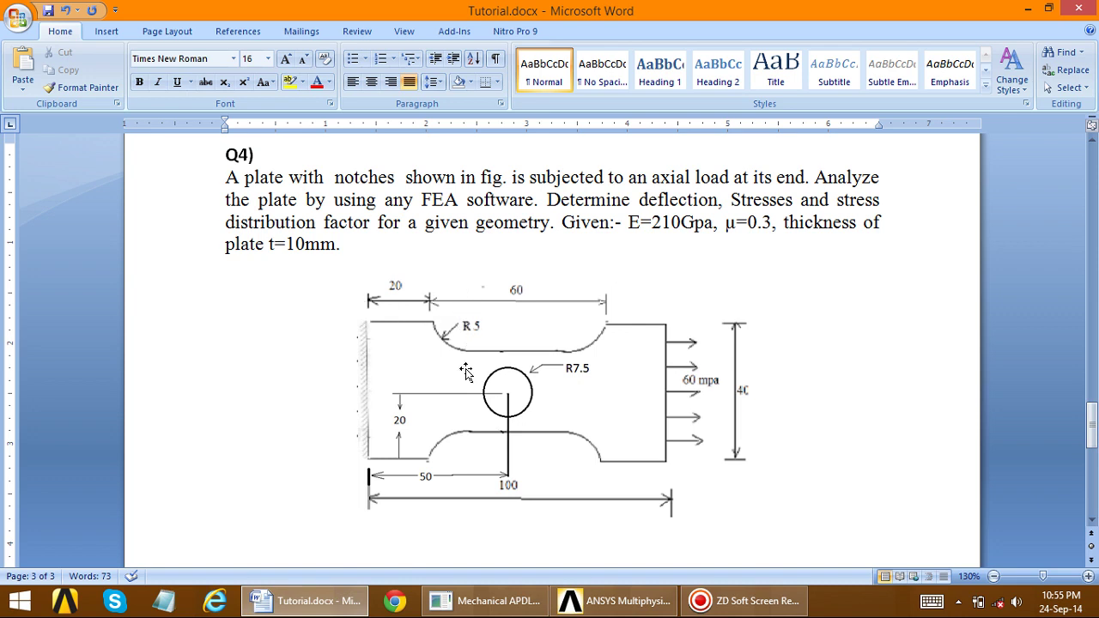
click(378, 601)
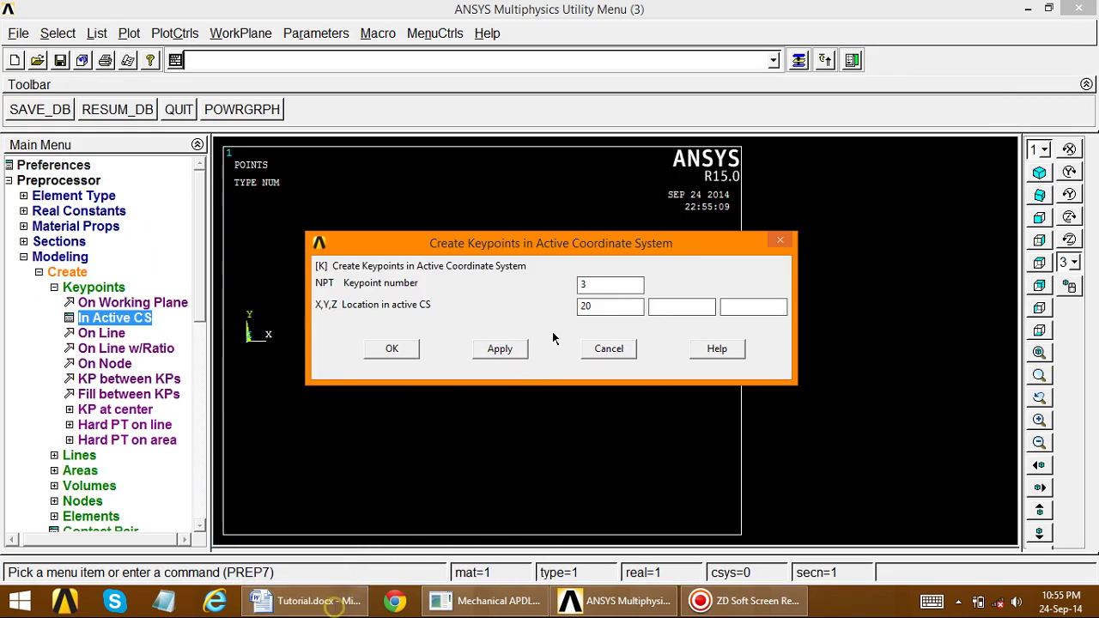
click(597, 307)
click(393, 345)
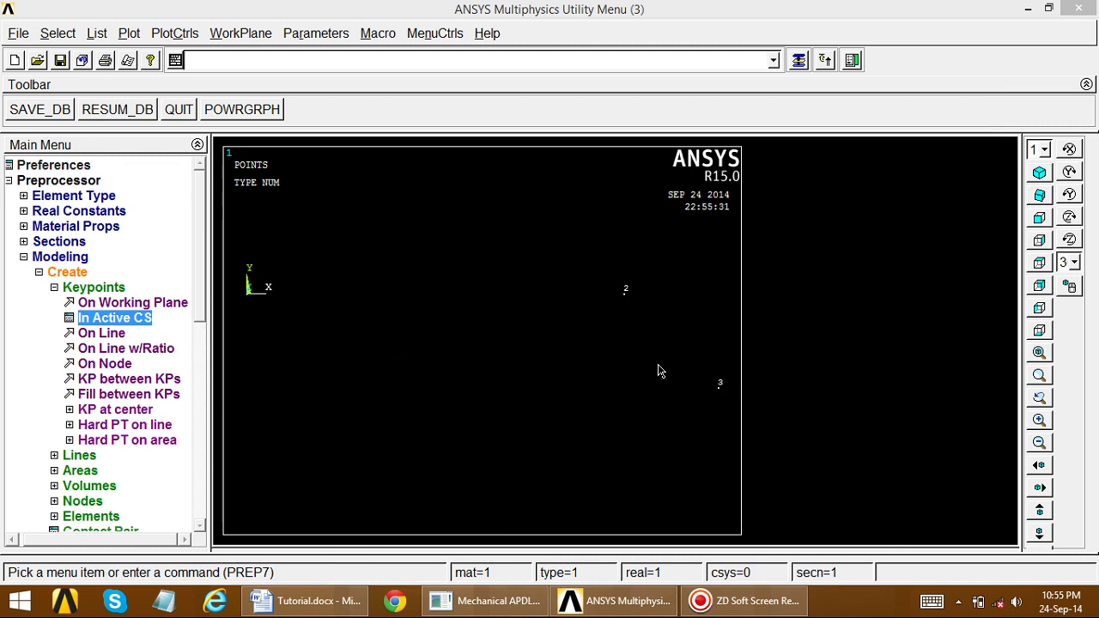
Fit the graphics view to show all keypoints, then recheck the sketch dimensions
right_click(513, 345)
click(544, 401)
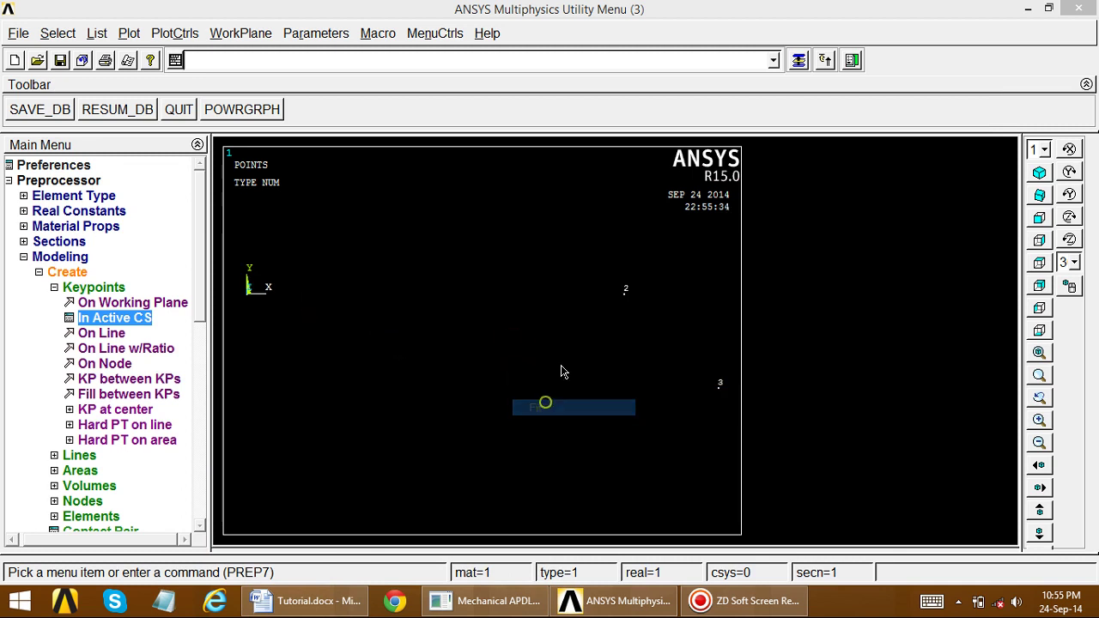
click(524, 339)
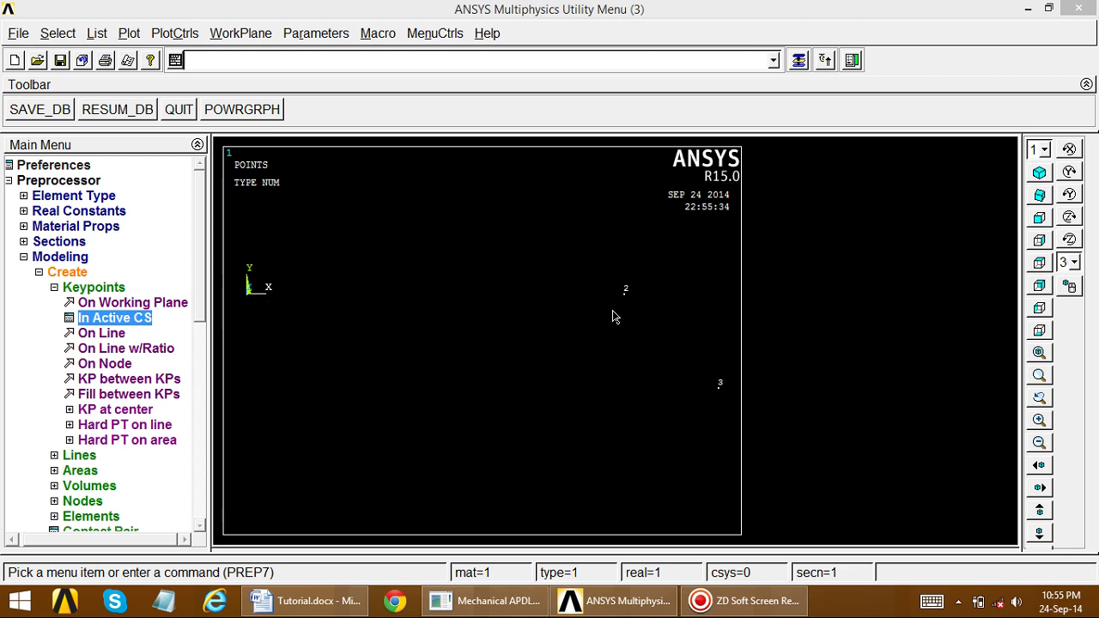
right_click(433, 336)
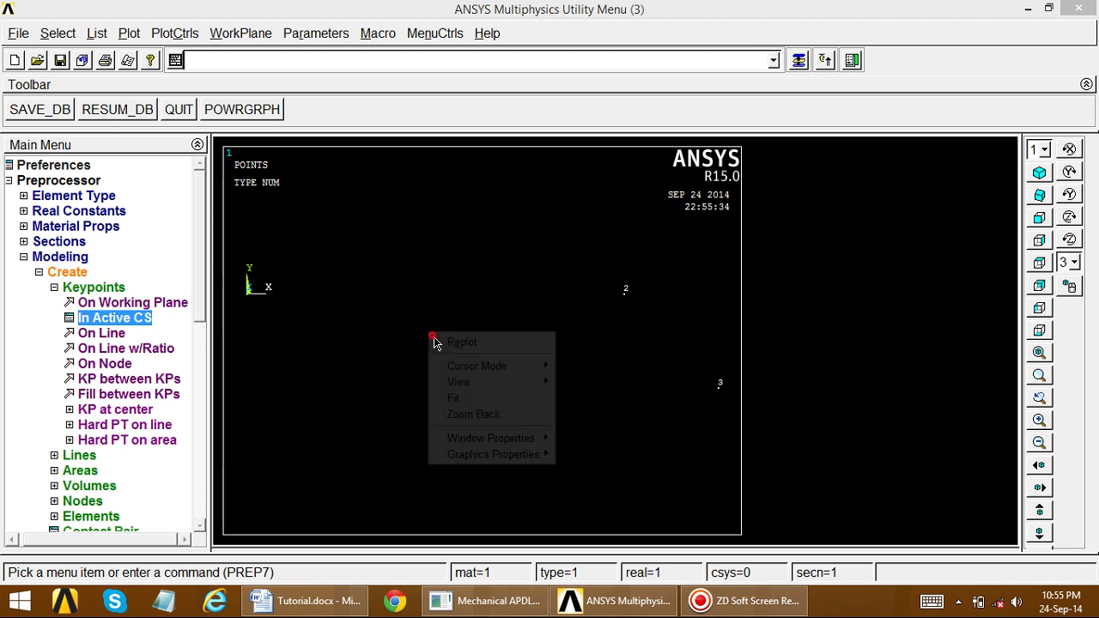
click(456, 395)
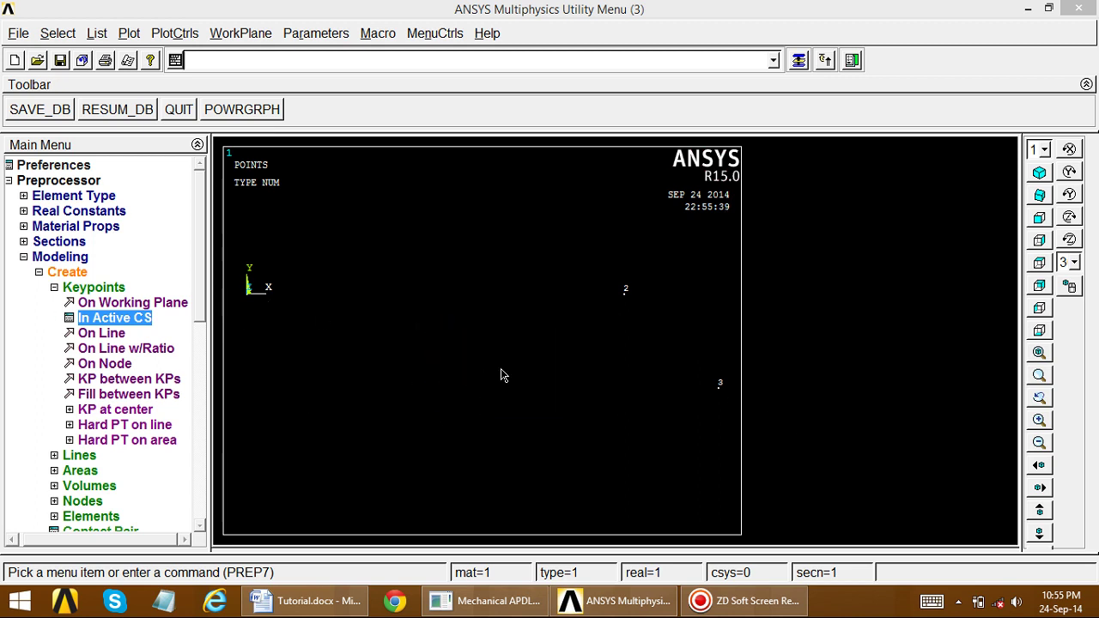
click(304, 601)
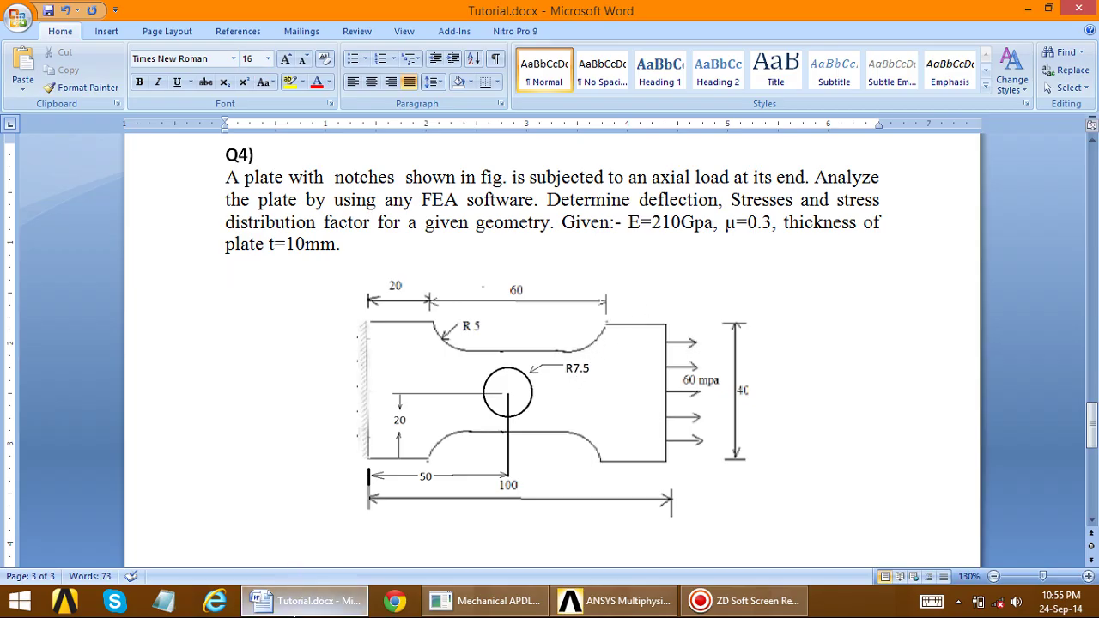
key(alt+Tab)
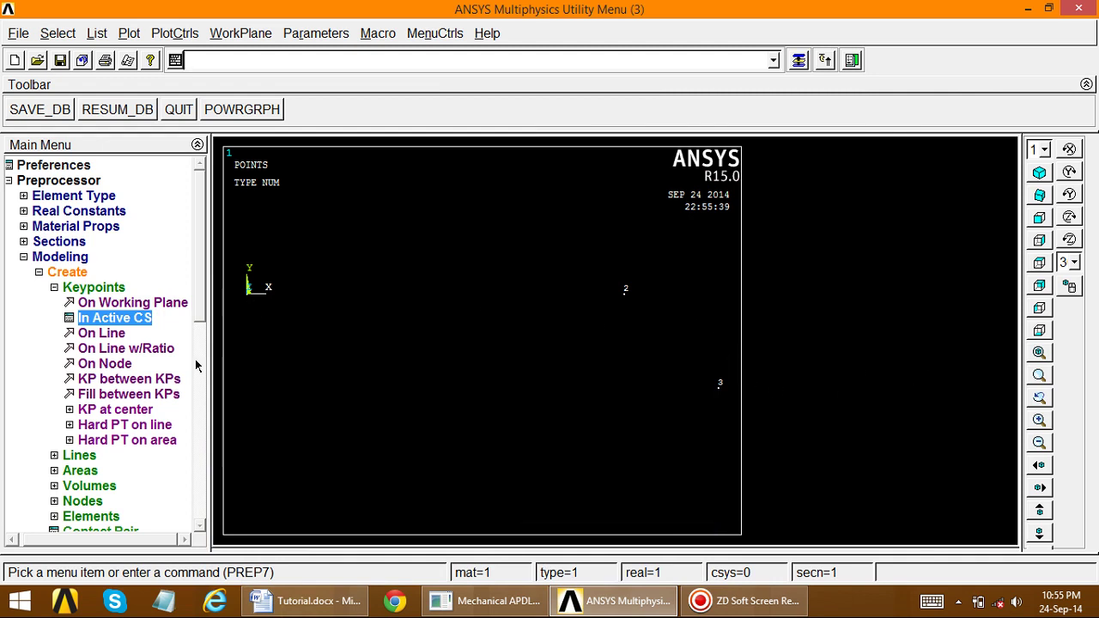
Copy keypoint 3 with a 50-unit X offset as keypoint 4, checking spacing in the sketch
click(66, 290)
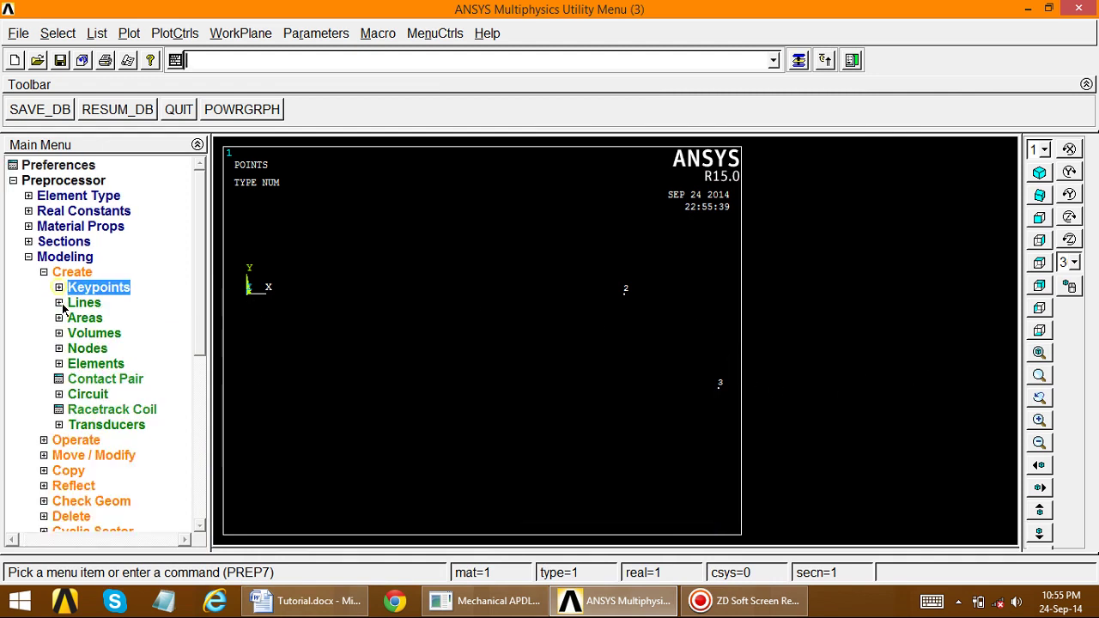
click(49, 273)
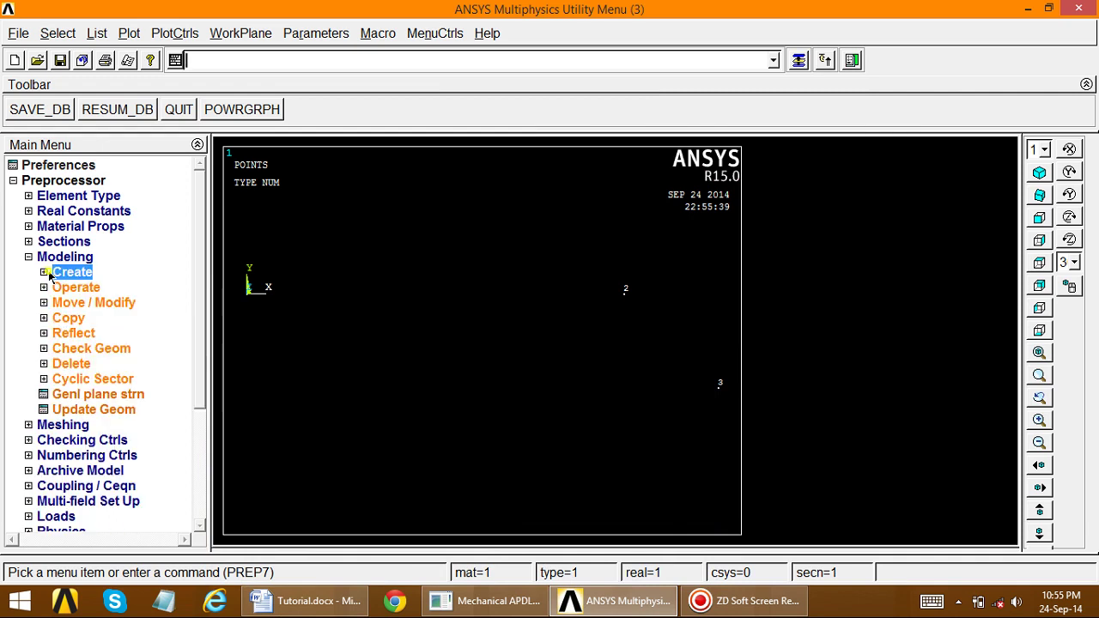
click(57, 320)
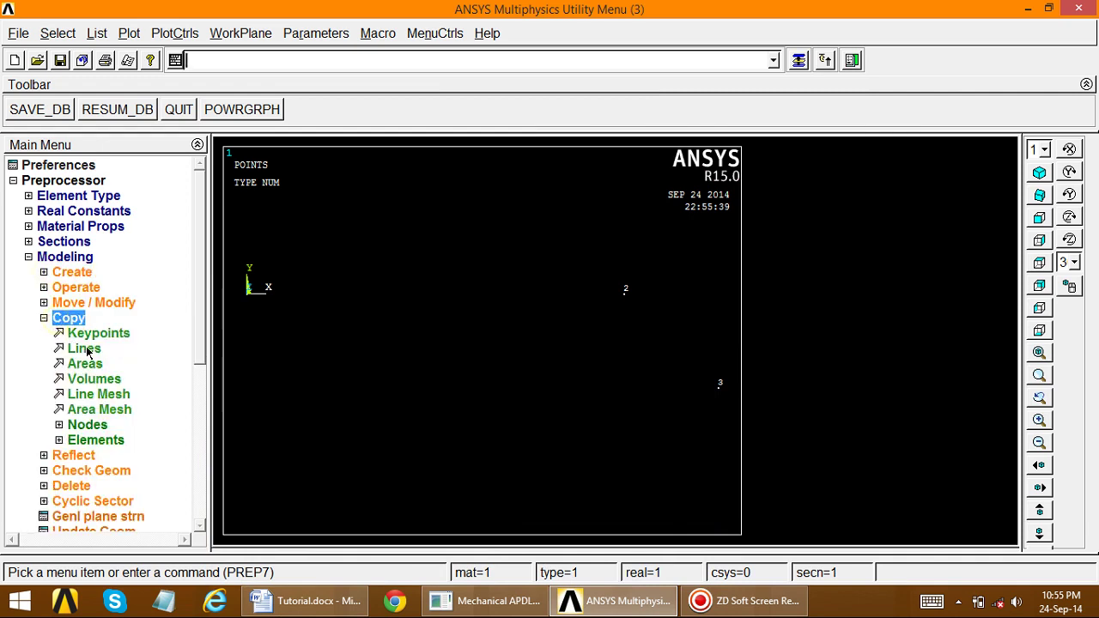
click(99, 334)
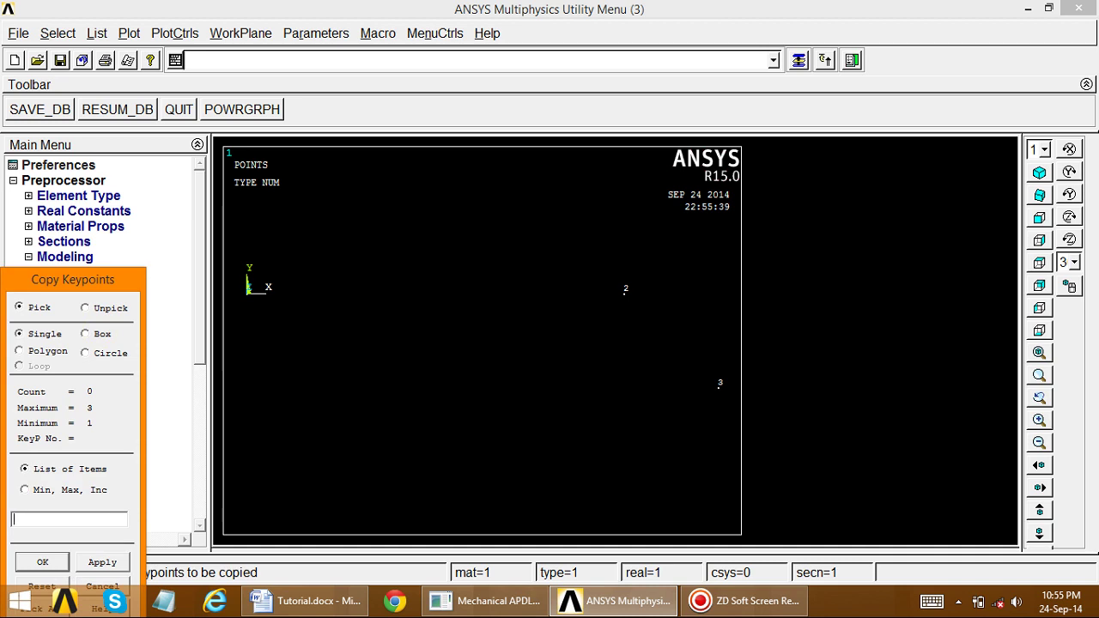
click(719, 386)
click(406, 510)
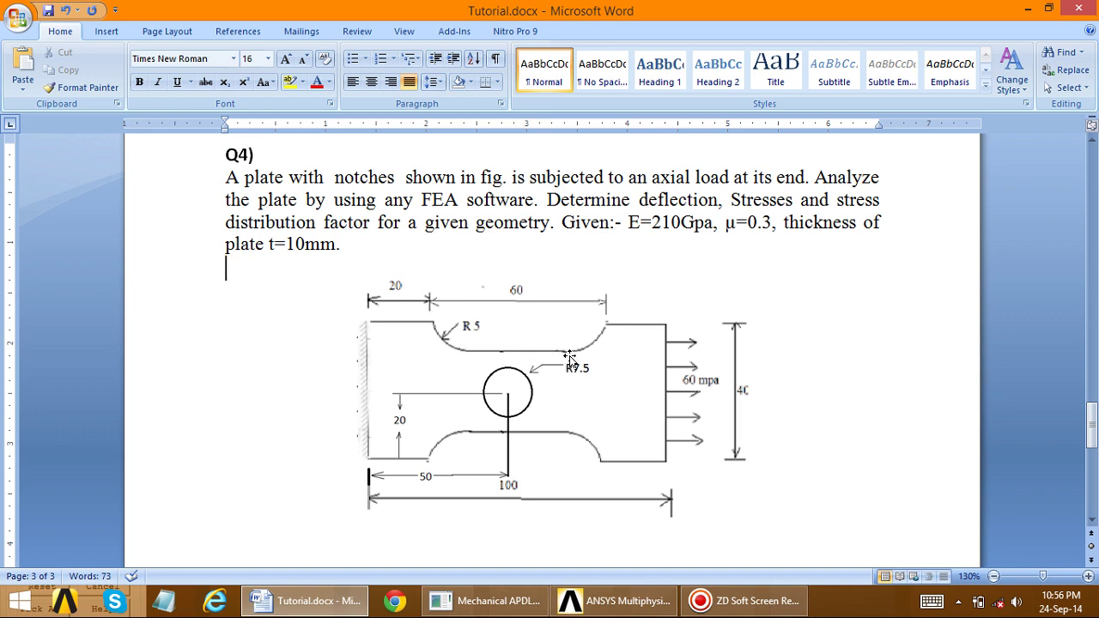
click(295, 605)
drag(103, 279, 238, 188)
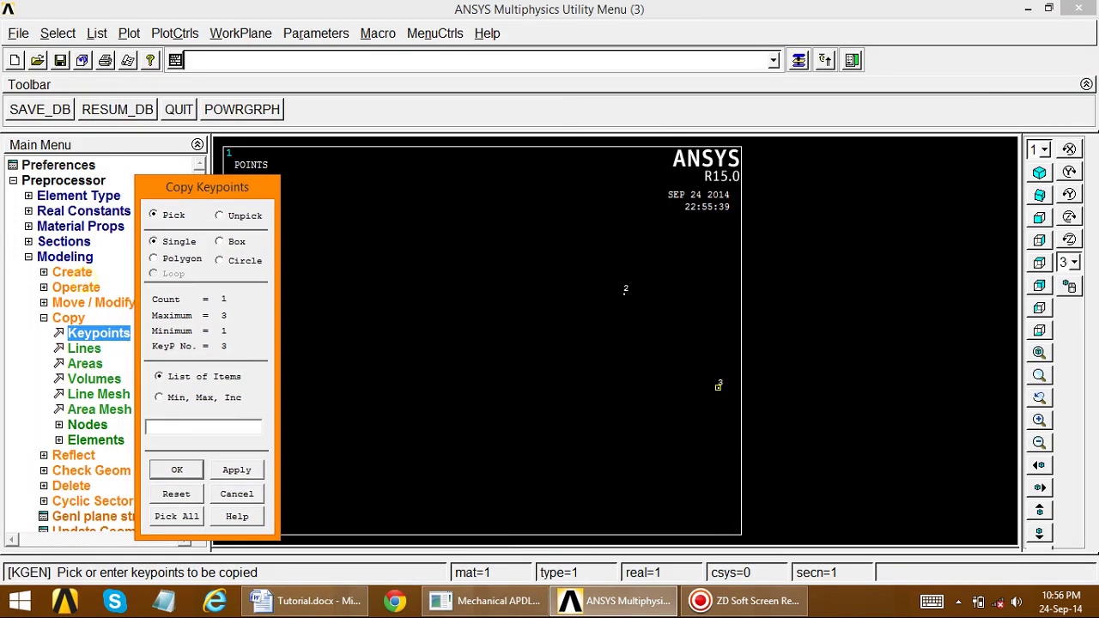
click(236, 469)
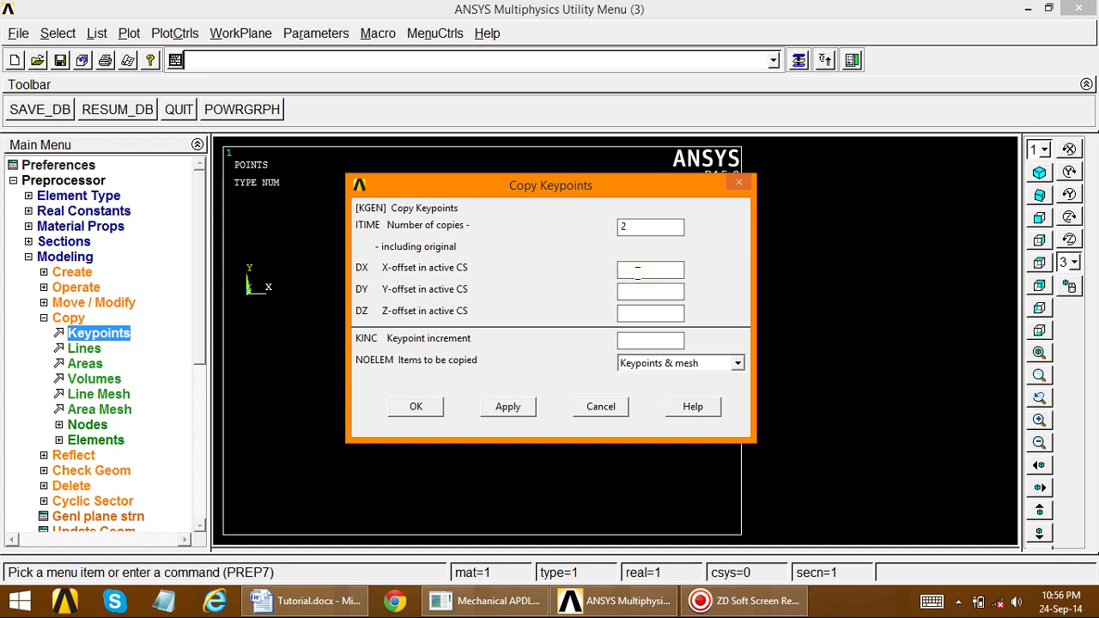
text(50)
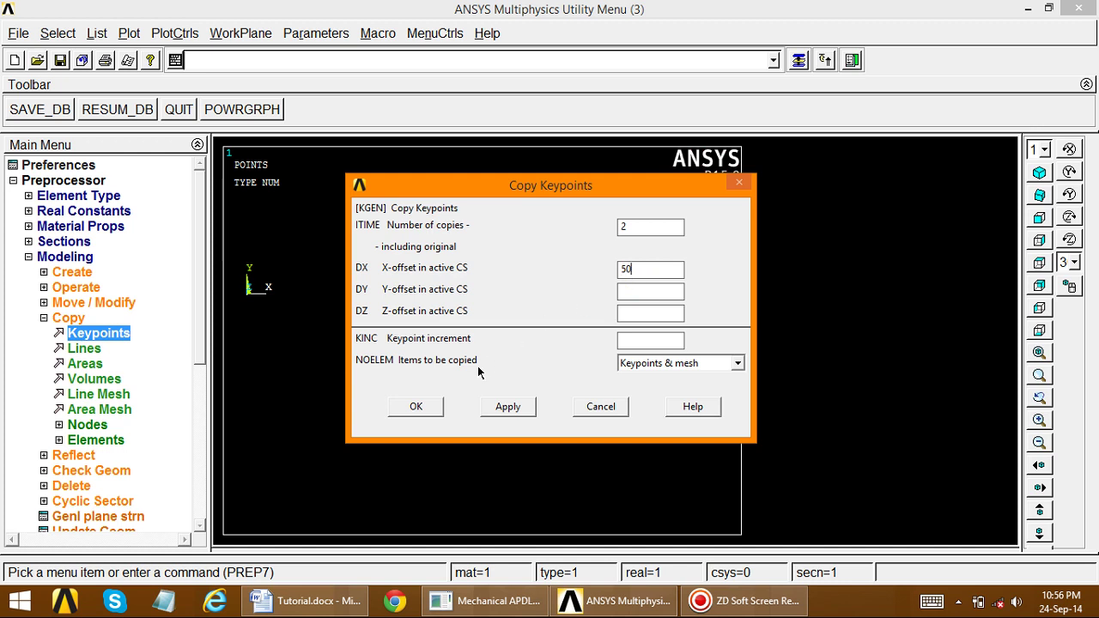
click(431, 407)
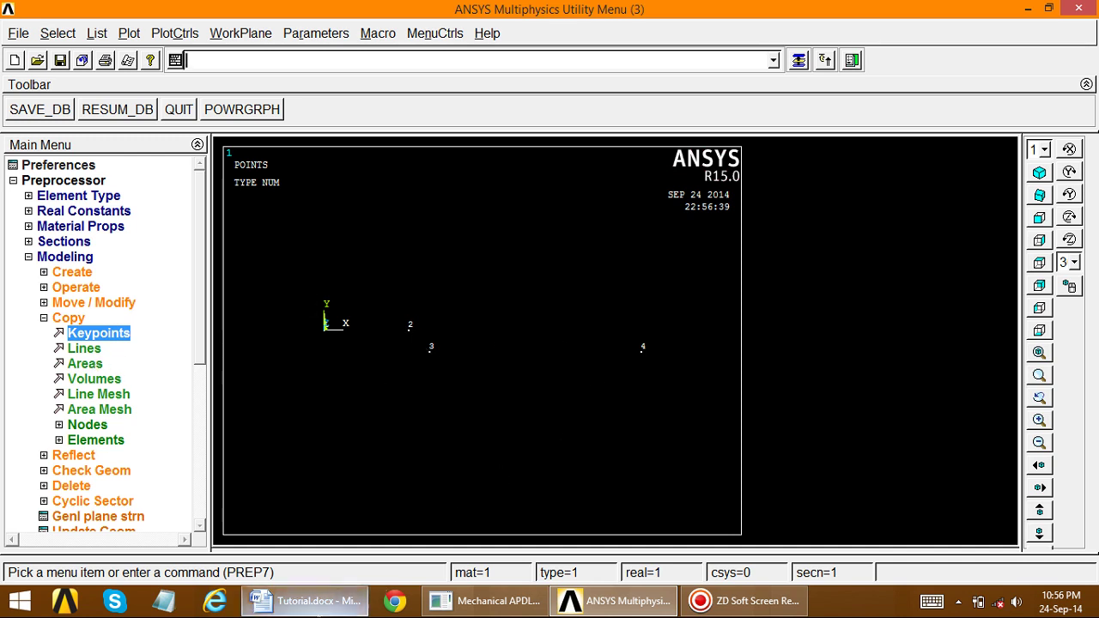
click(313, 604)
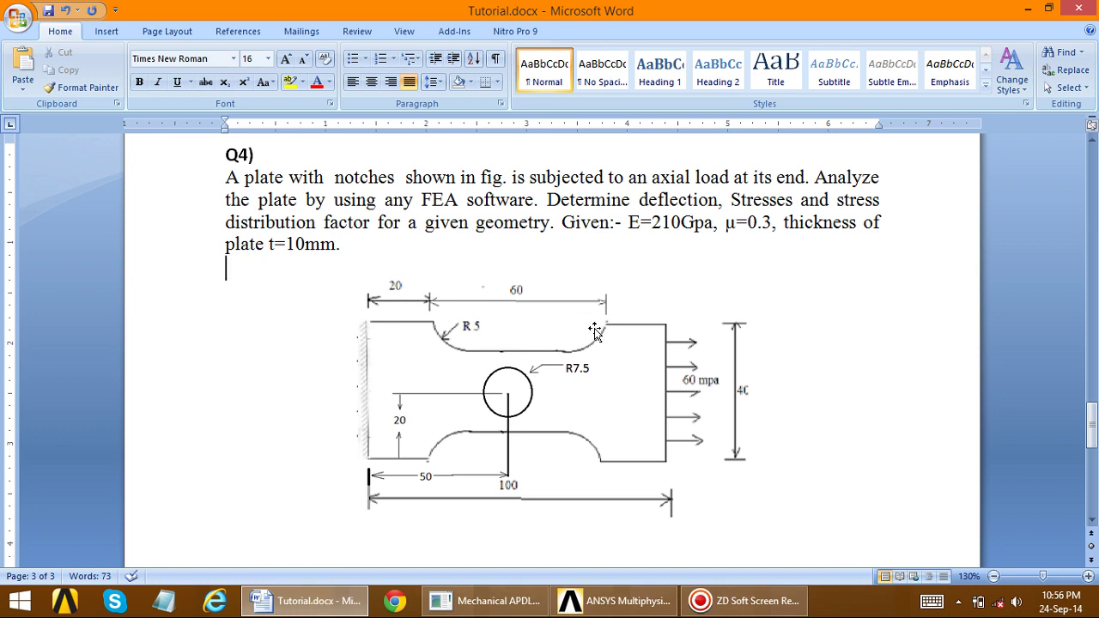
Copy keypoint 2 60 units along X to create keypoint 5
click(262, 601)
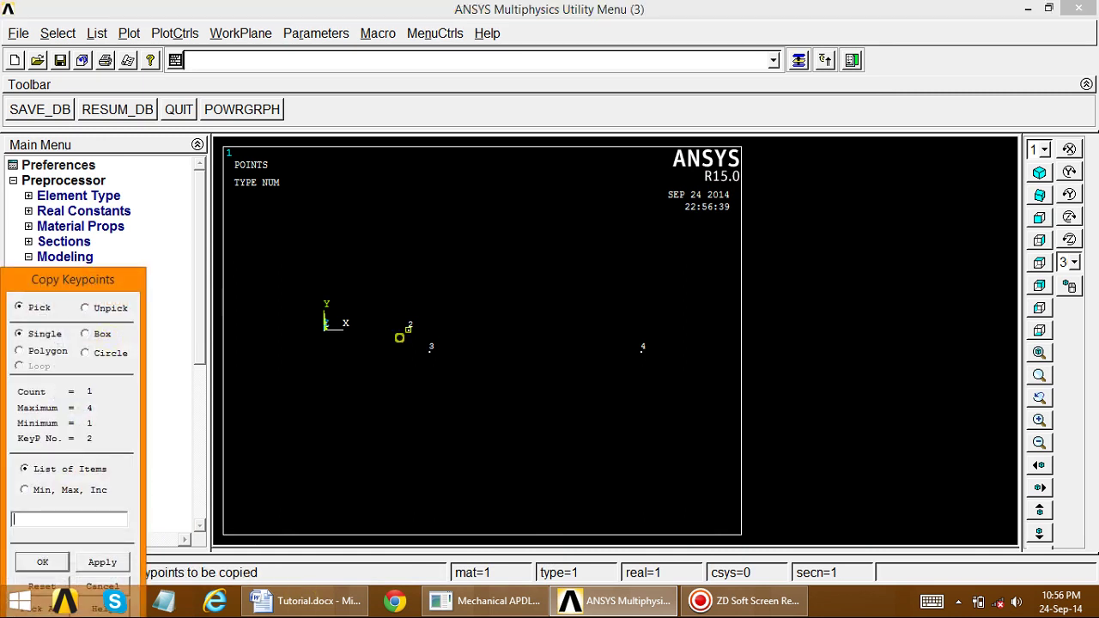
drag(119, 285, 204, 171)
click(187, 448)
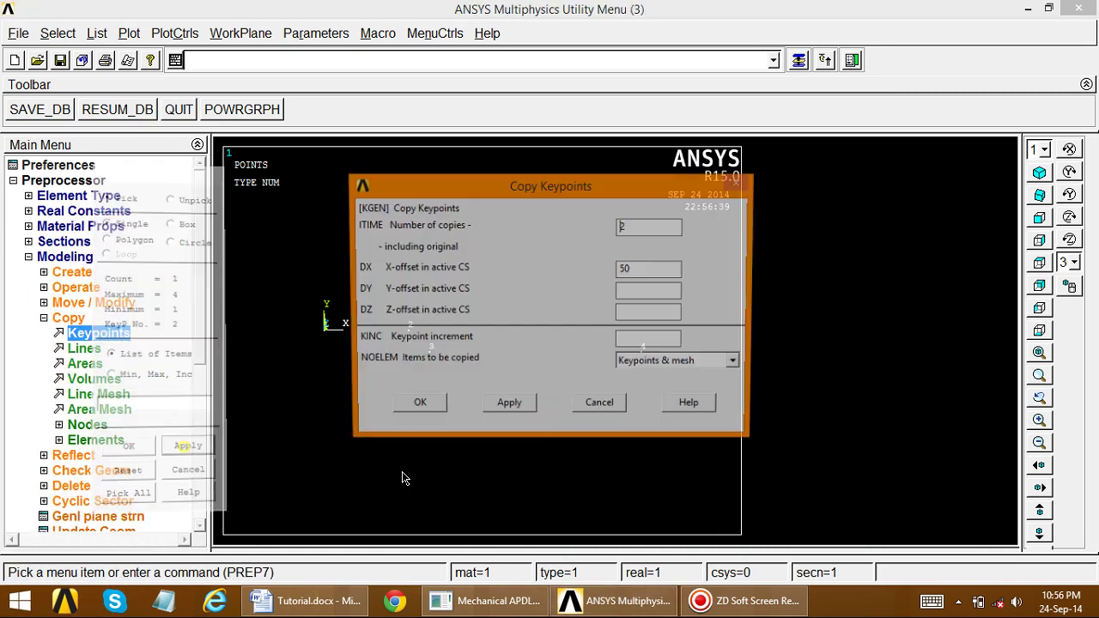
double_click(631, 268)
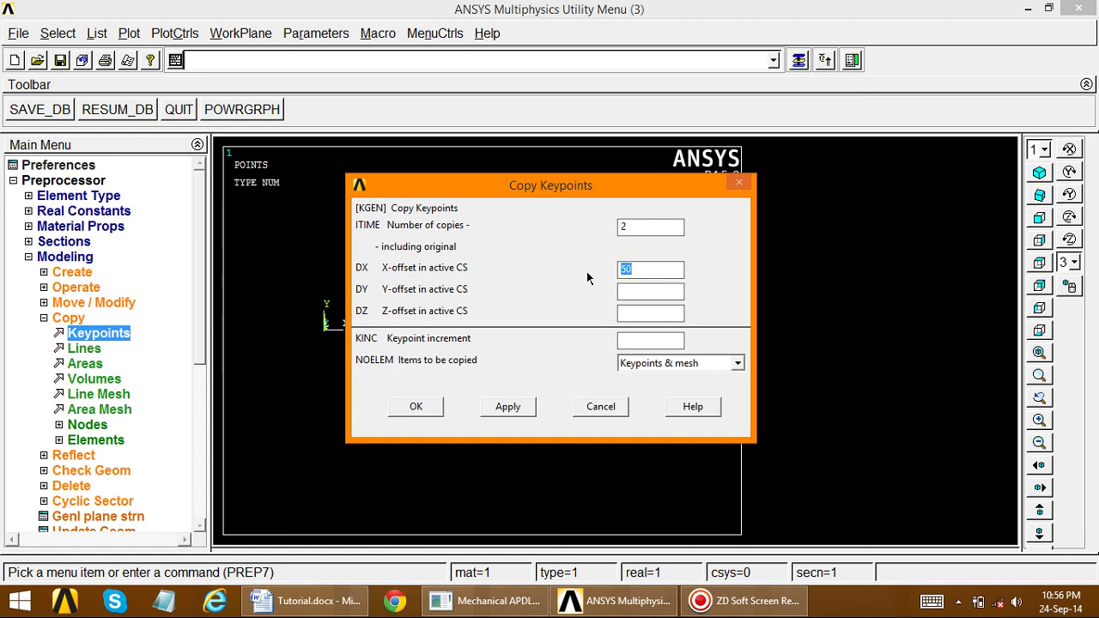
click(415, 406)
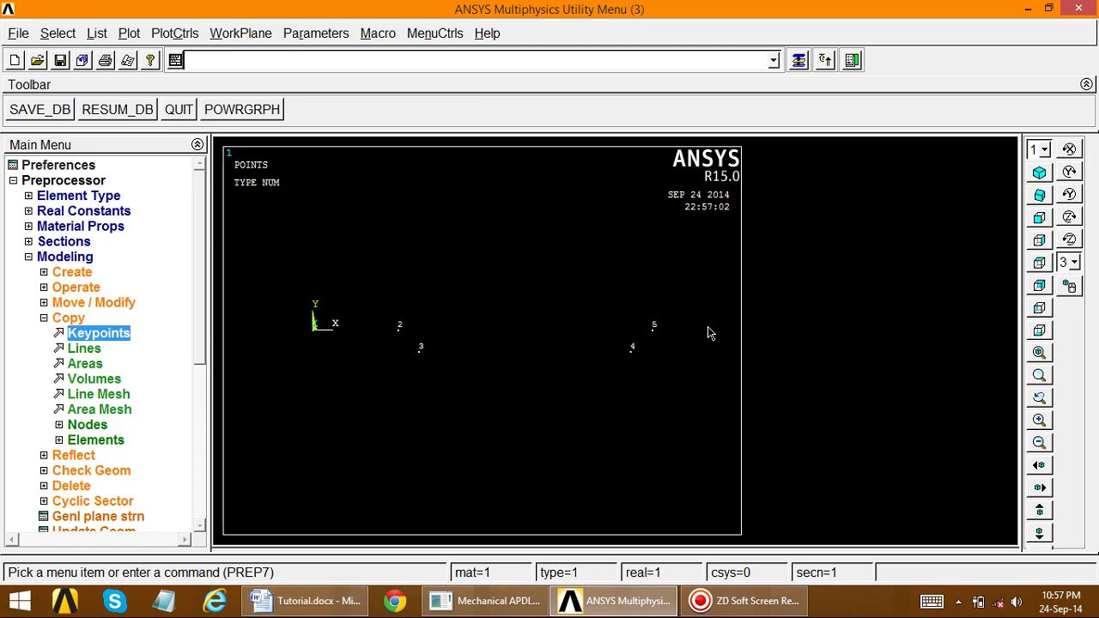
click(306, 600)
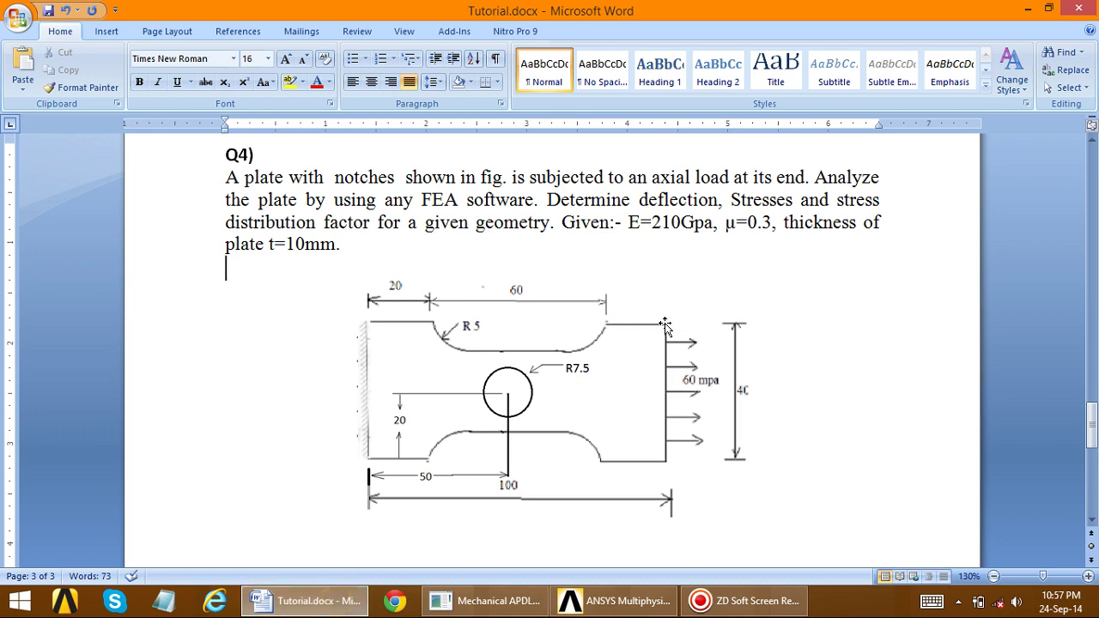
Copy keypoint 5 20 units along X to create keypoint 6
click(307, 600)
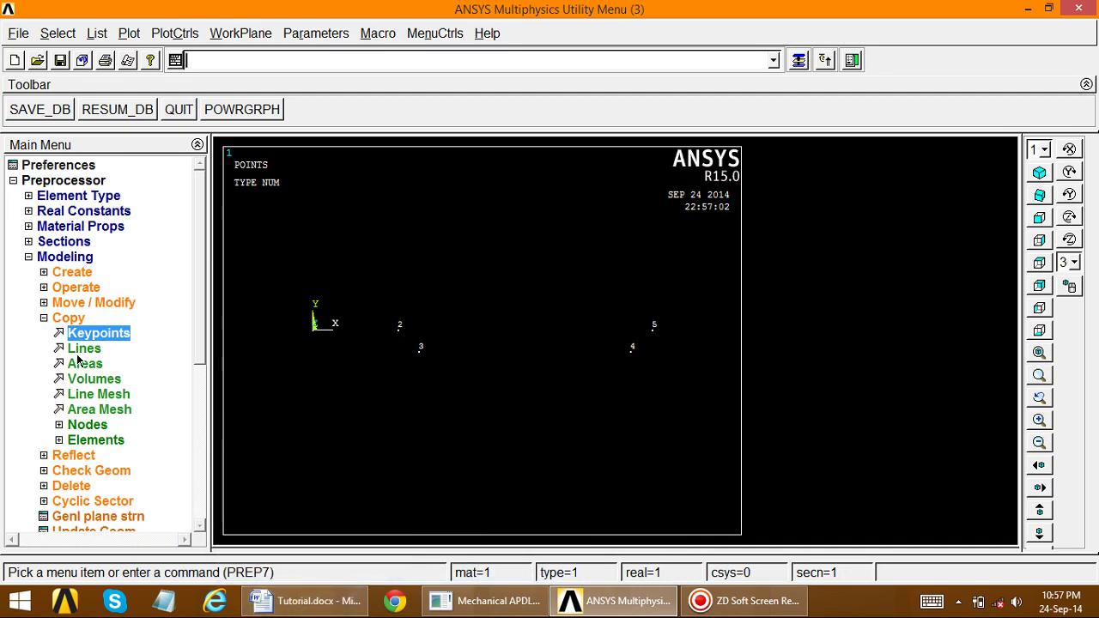
click(96, 333)
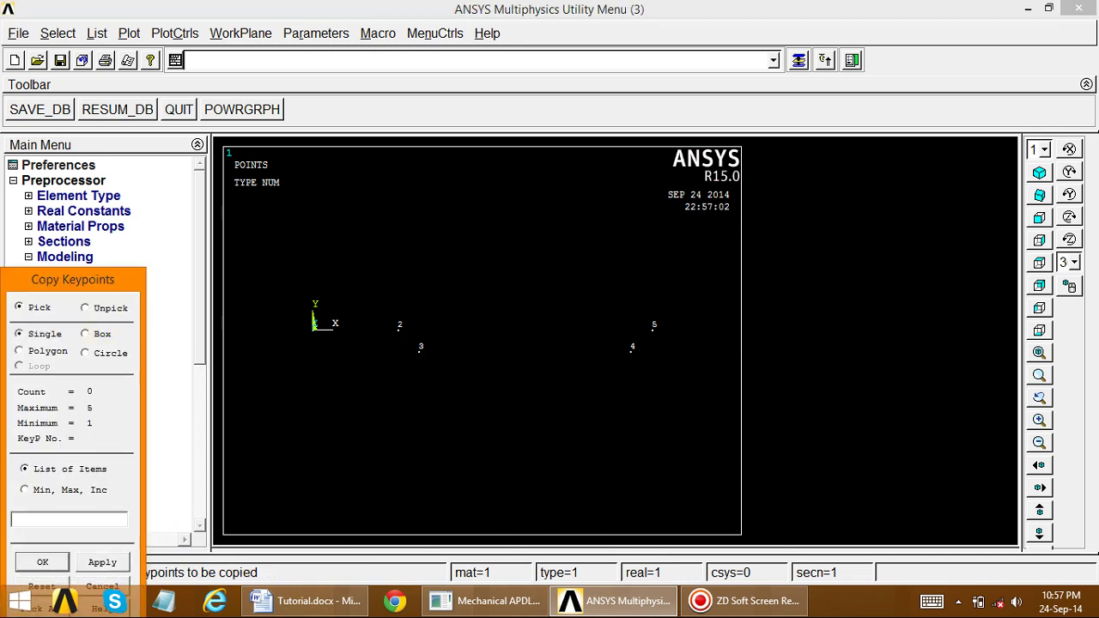
middle_click(654, 333)
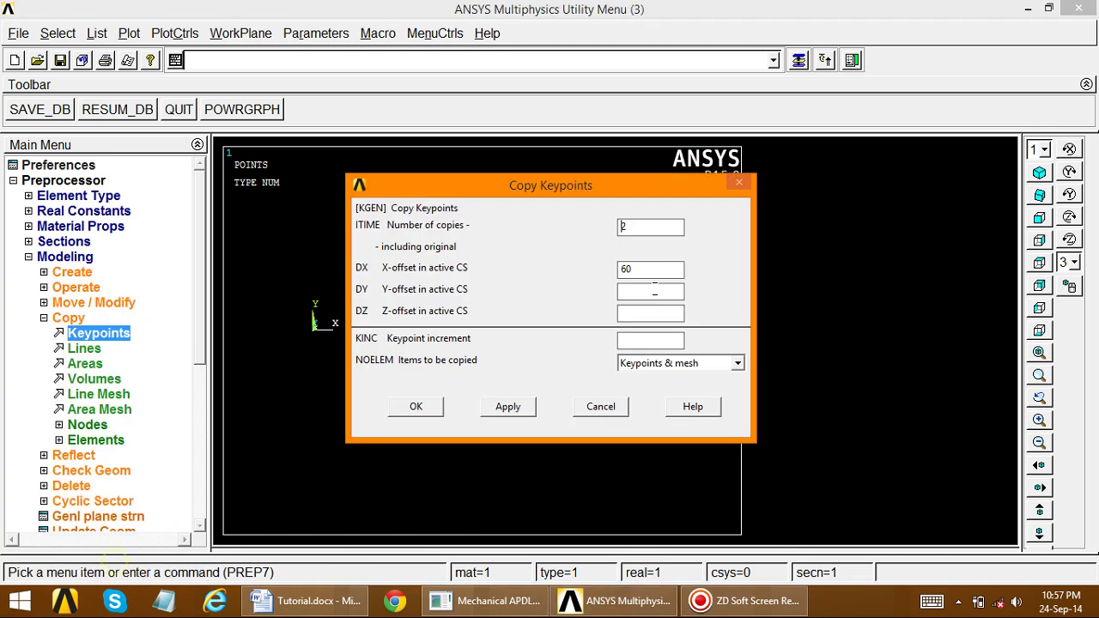
click(650, 272)
text(60)
drag(652, 278, 607, 289)
text(20)
click(416, 406)
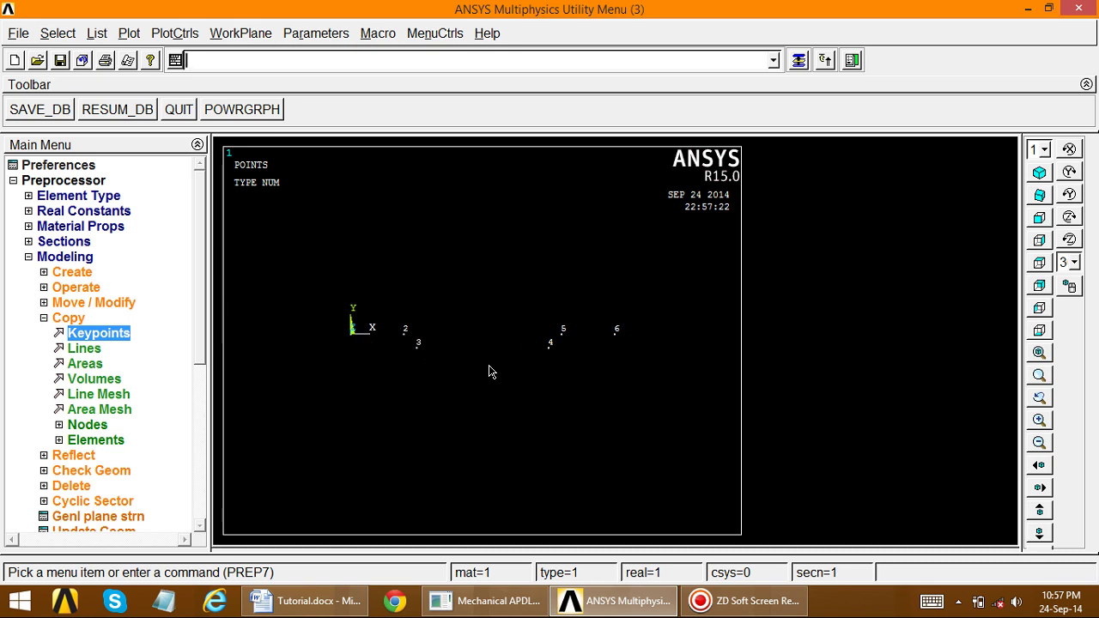
click(338, 605)
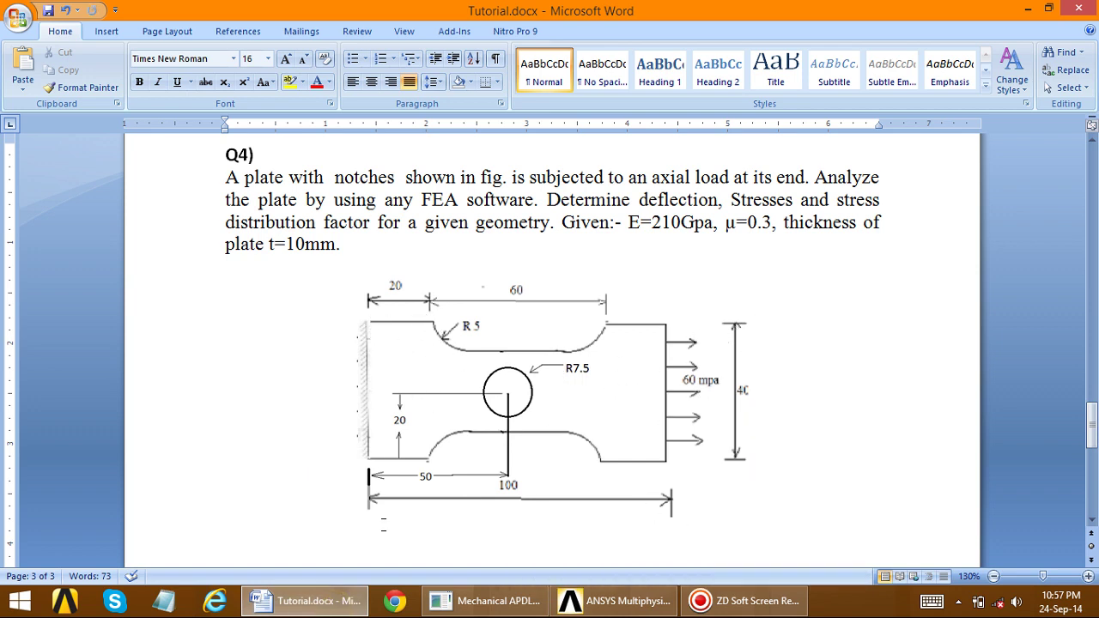
Copy keypoints 1, 2, 5 and 6 with DY -40 to create keypoints 7–10
click(296, 603)
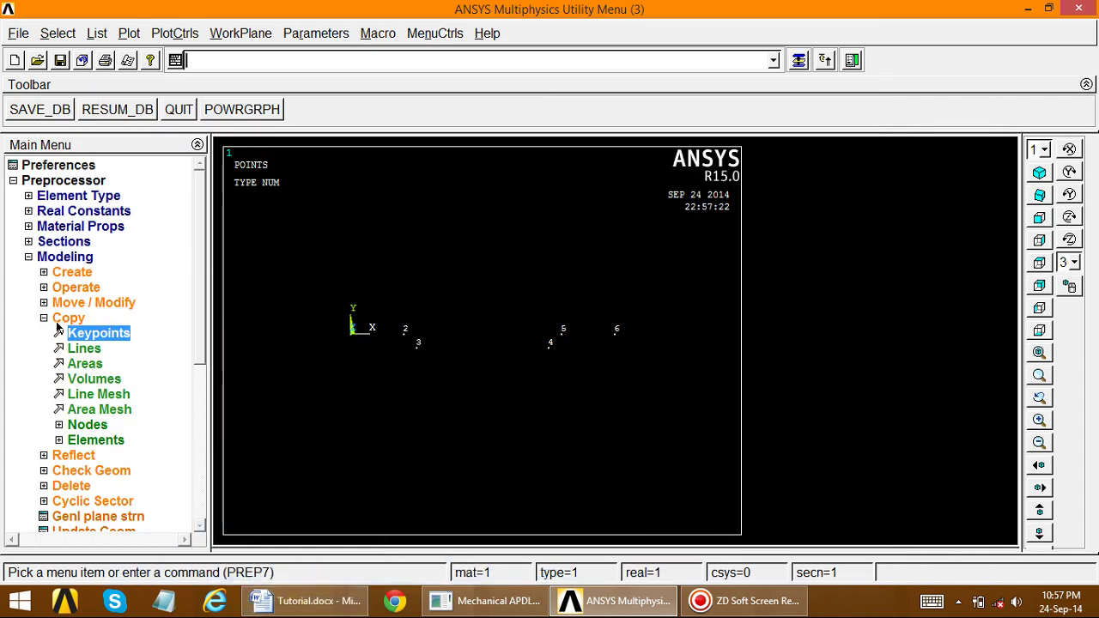
click(80, 338)
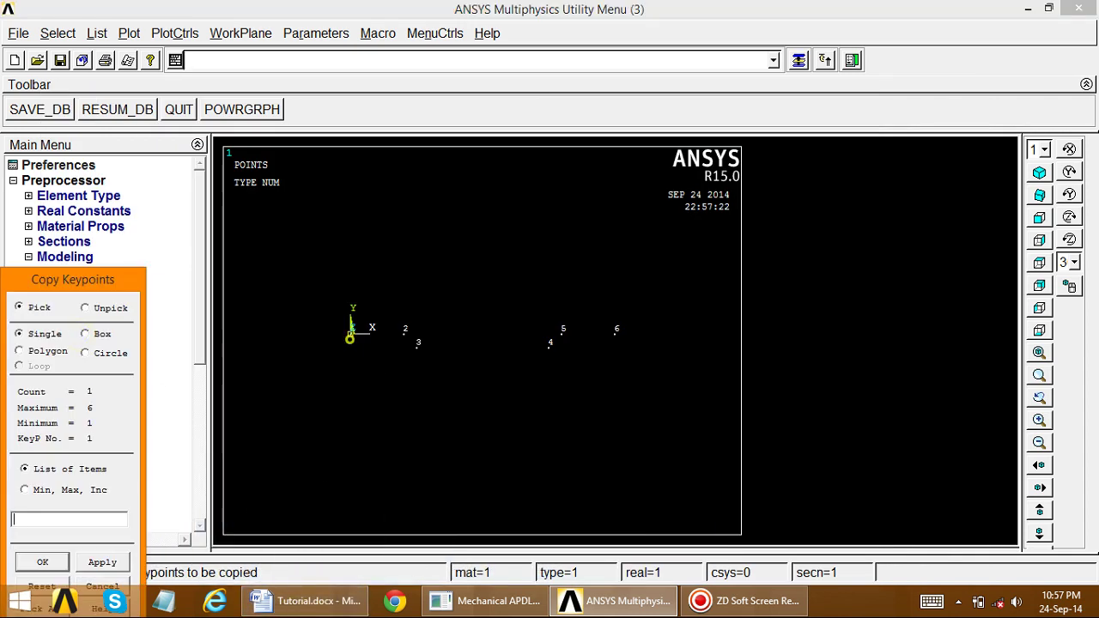
click(404, 333)
click(565, 337)
click(618, 335)
drag(111, 282, 157, 178)
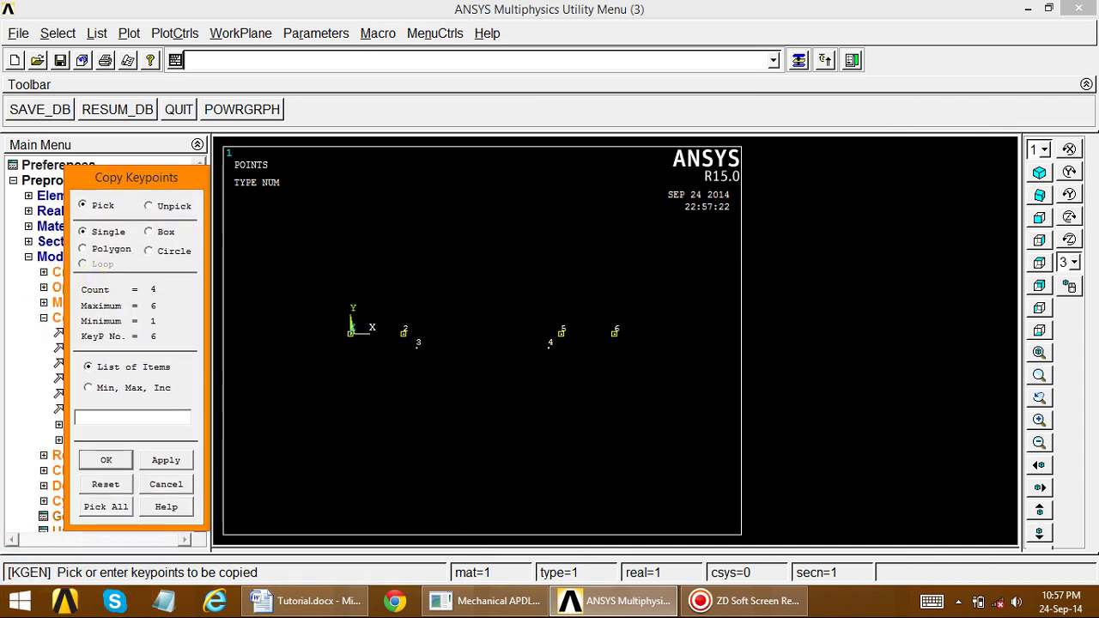
click(306, 600)
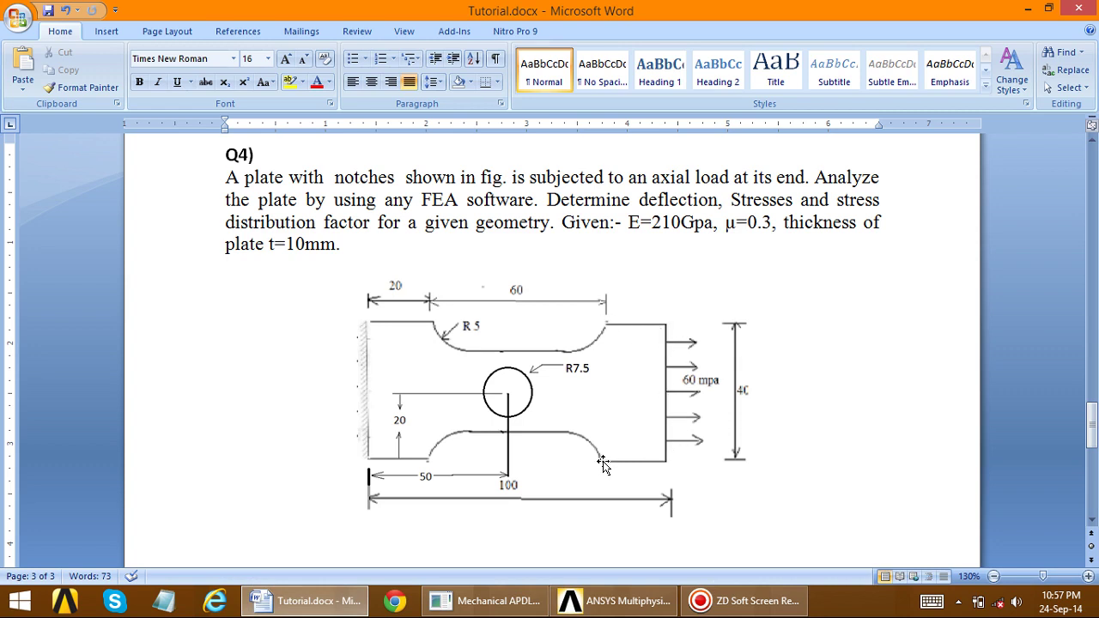
click(356, 479)
key(alt+Tab)
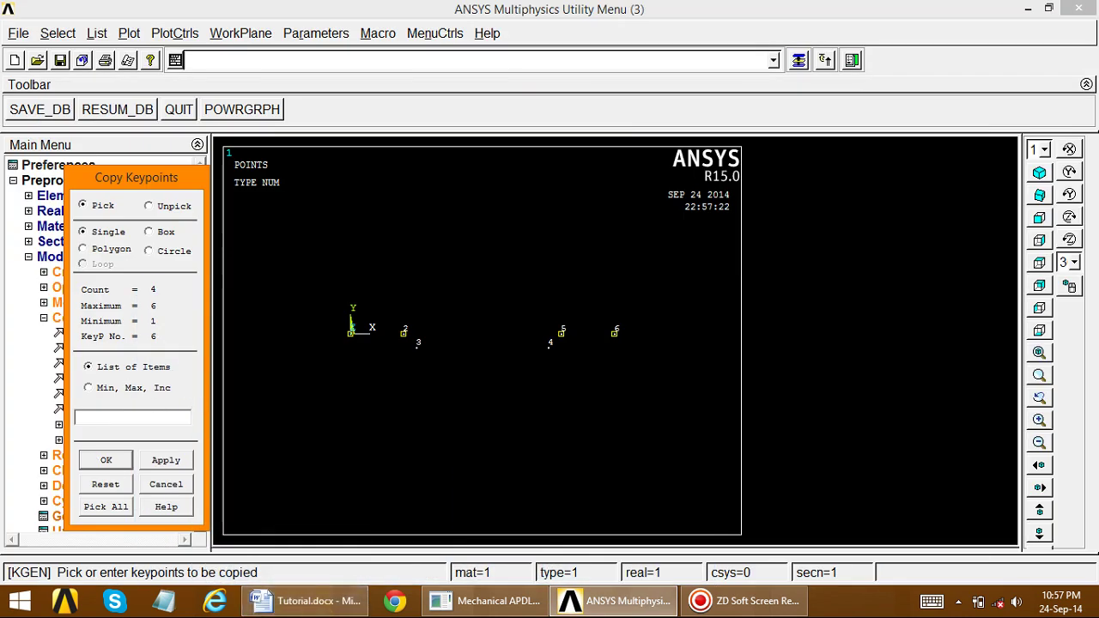
click(176, 465)
drag(635, 269, 598, 282)
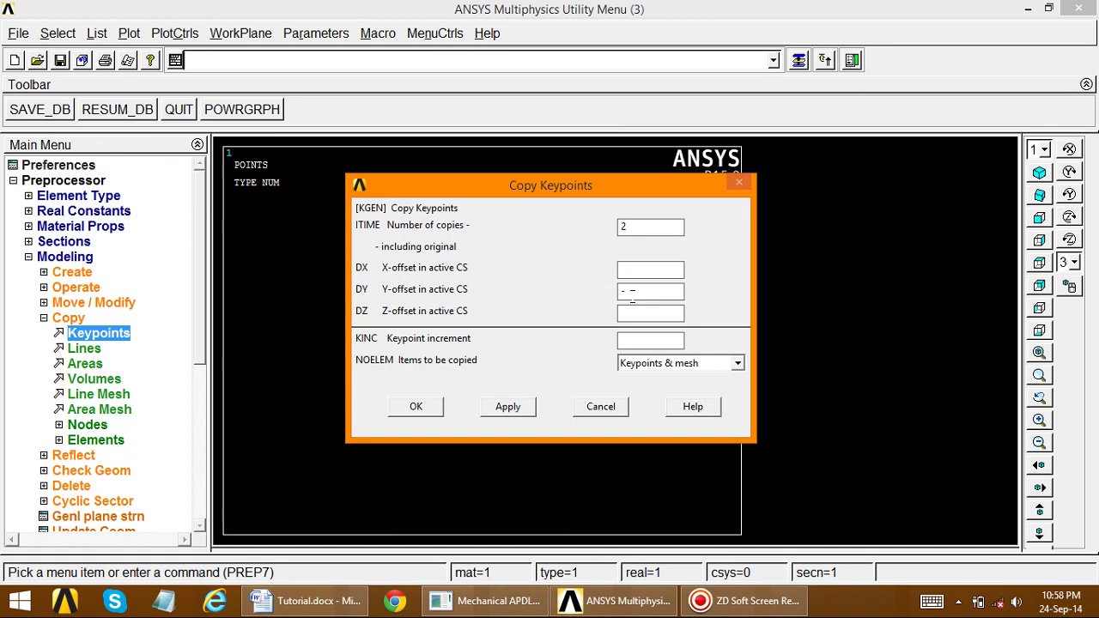
click(430, 409)
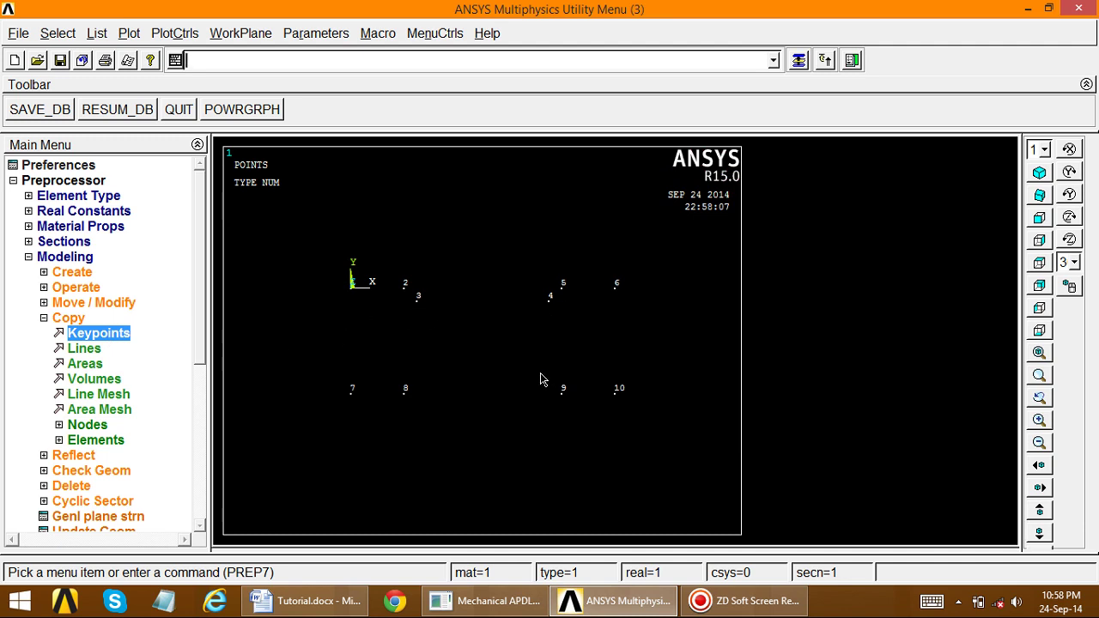
Copy keypoints 3 and 4 with a negative Y offset to create keypoints 11 and 12
click(313, 600)
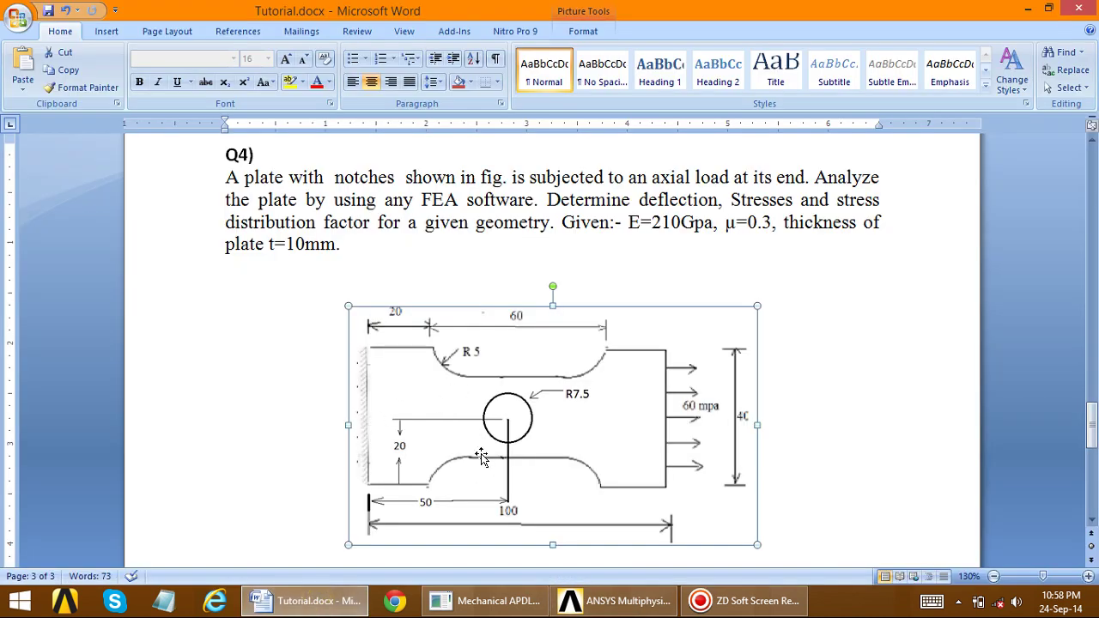
click(569, 468)
click(296, 601)
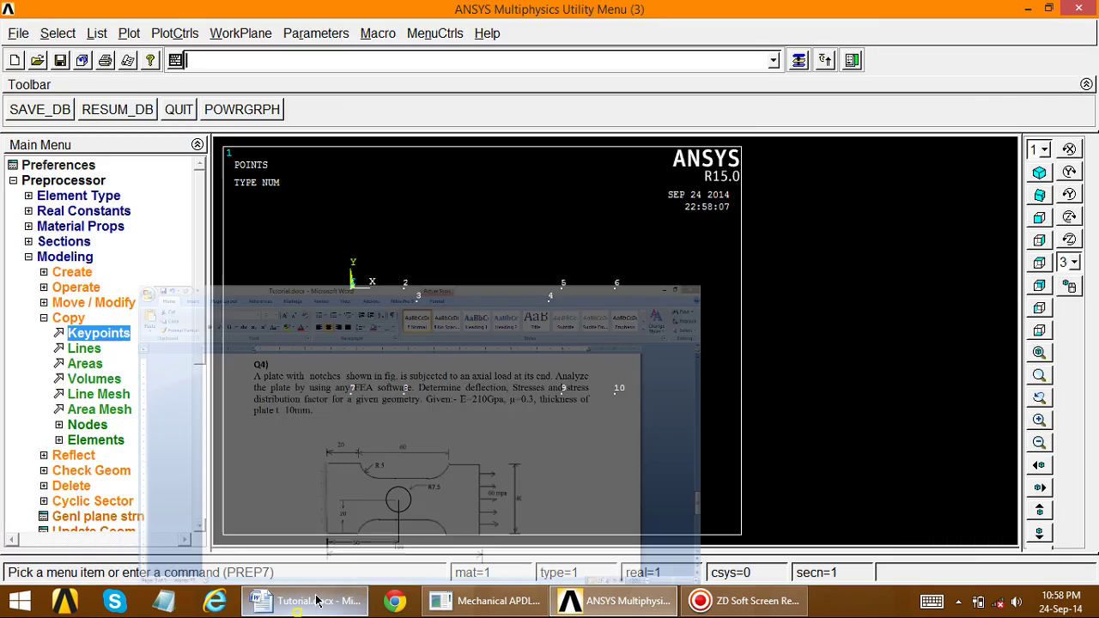
click(89, 334)
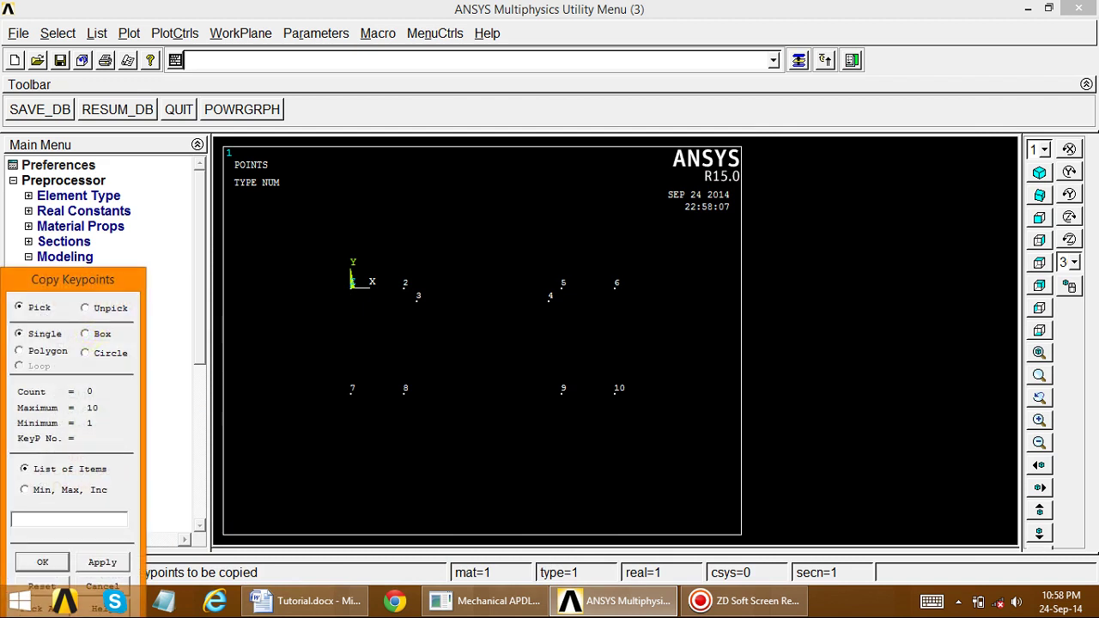
click(547, 300)
drag(117, 275, 234, 141)
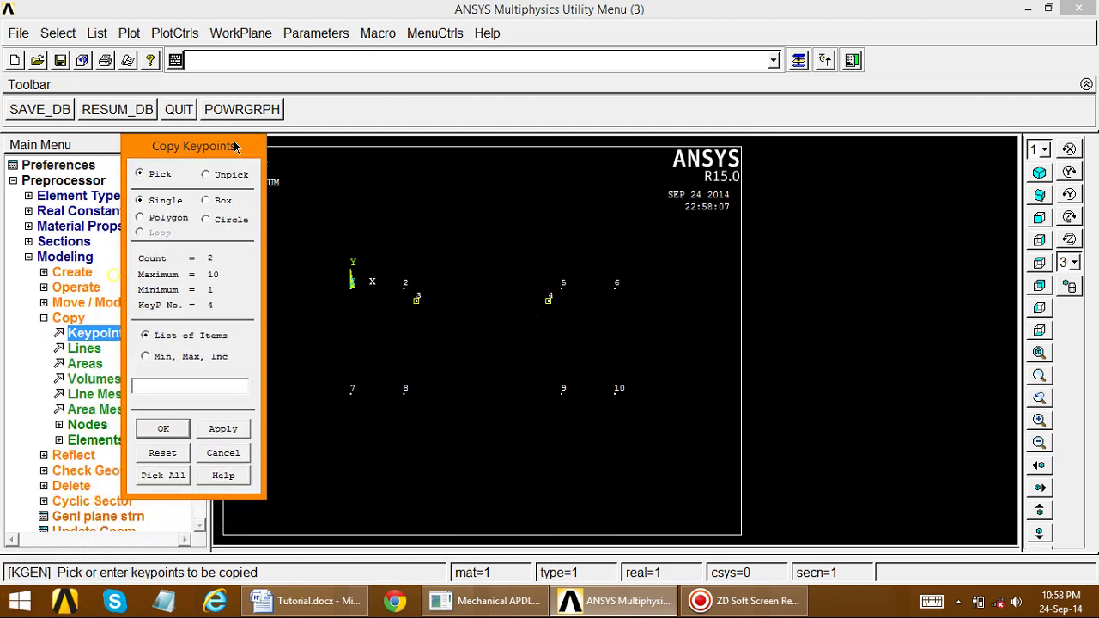
click(213, 432)
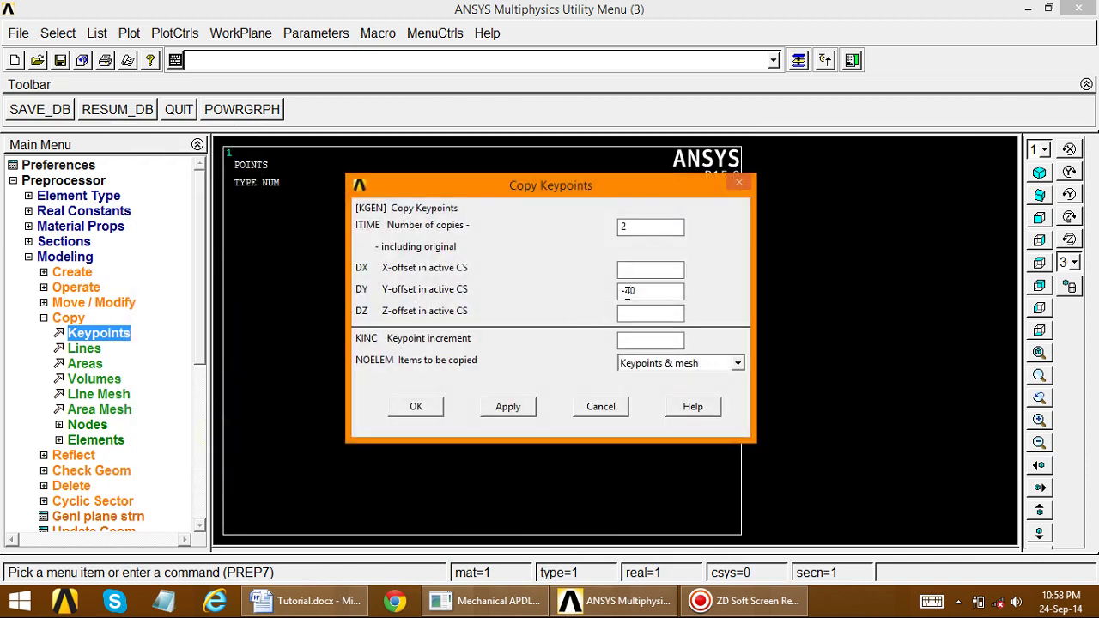
drag(636, 290, 618, 291)
text(-)
click(416, 407)
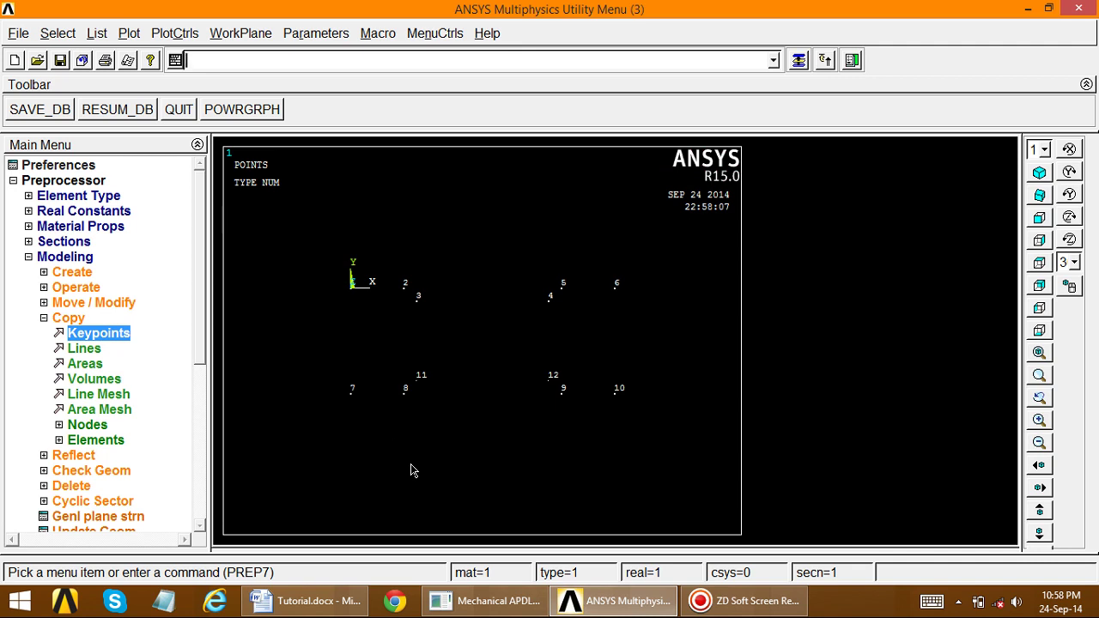
Check the Word drawing, then open the Solid Circle area tool and cancel it
click(314, 601)
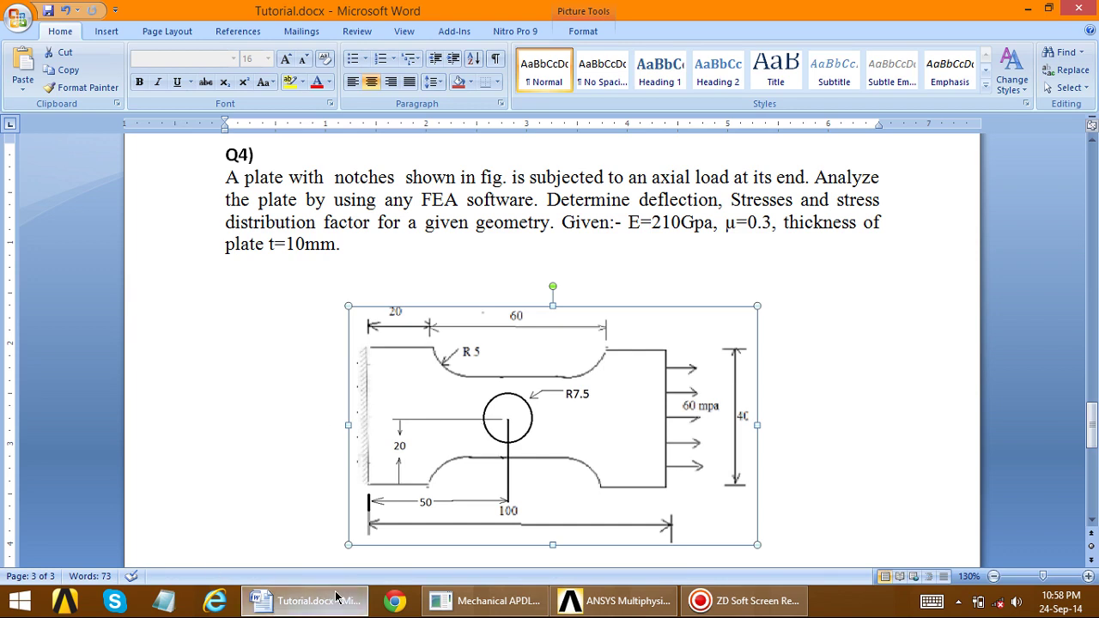
click(331, 602)
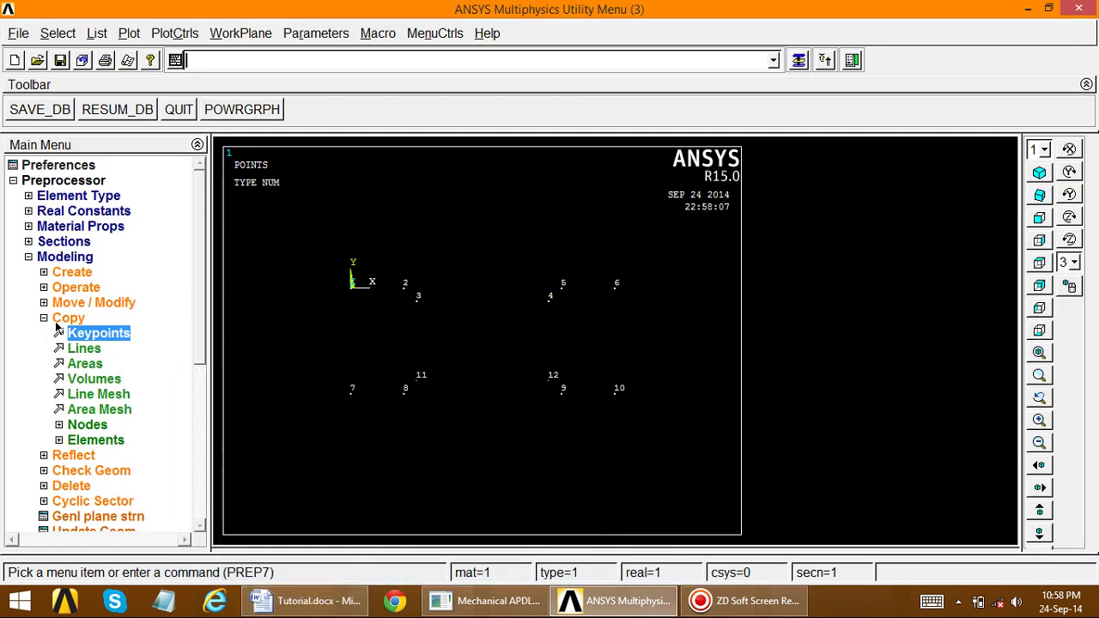
click(60, 317)
click(43, 273)
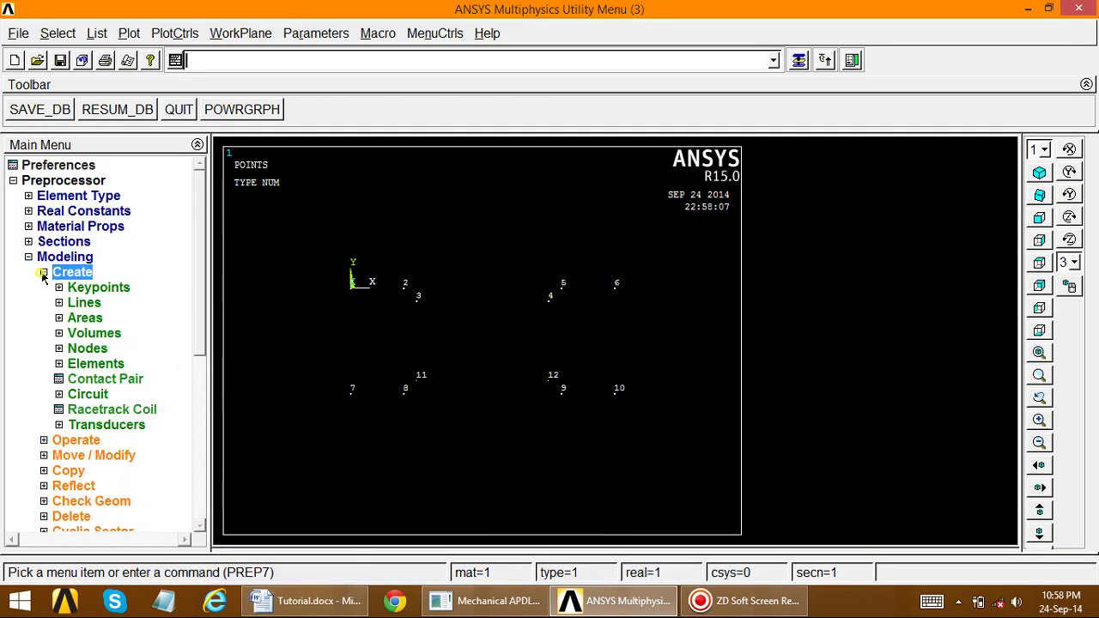
click(77, 321)
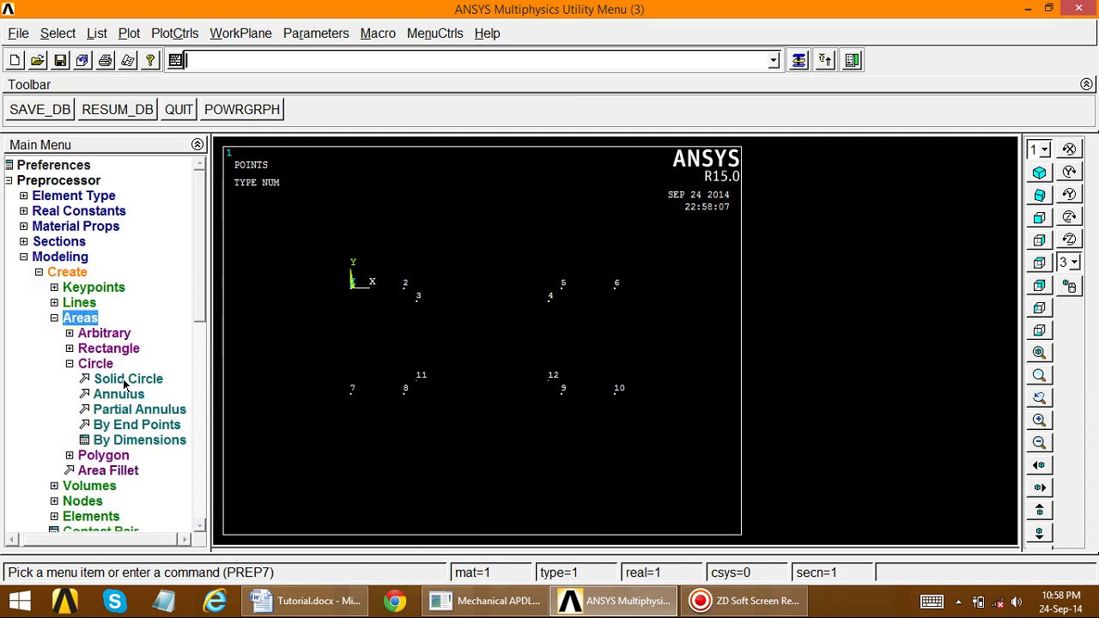
click(125, 381)
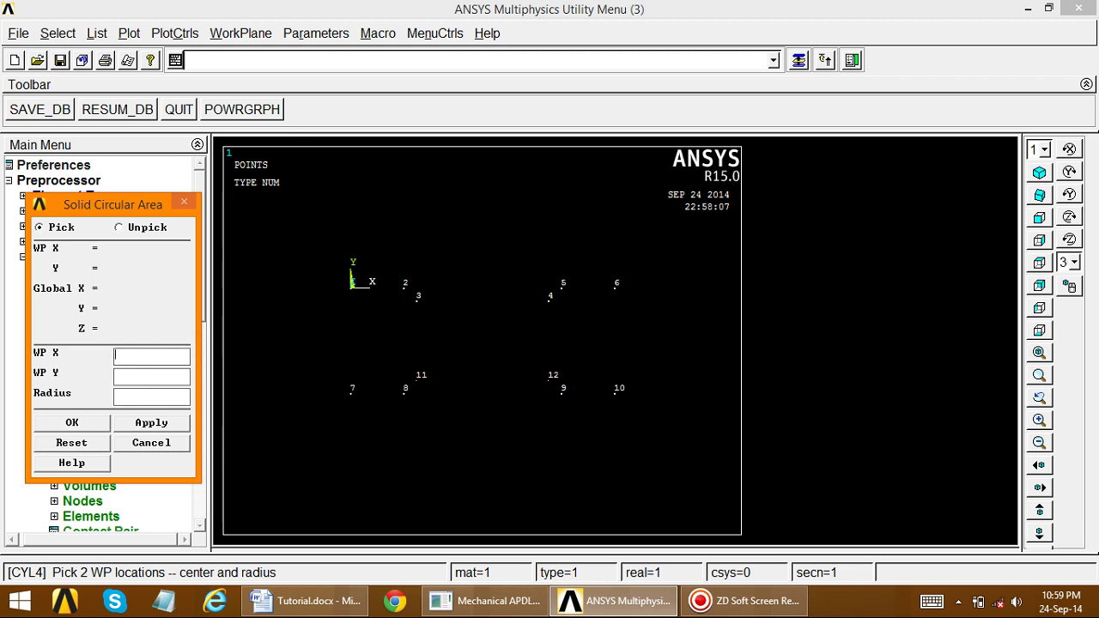
click(135, 445)
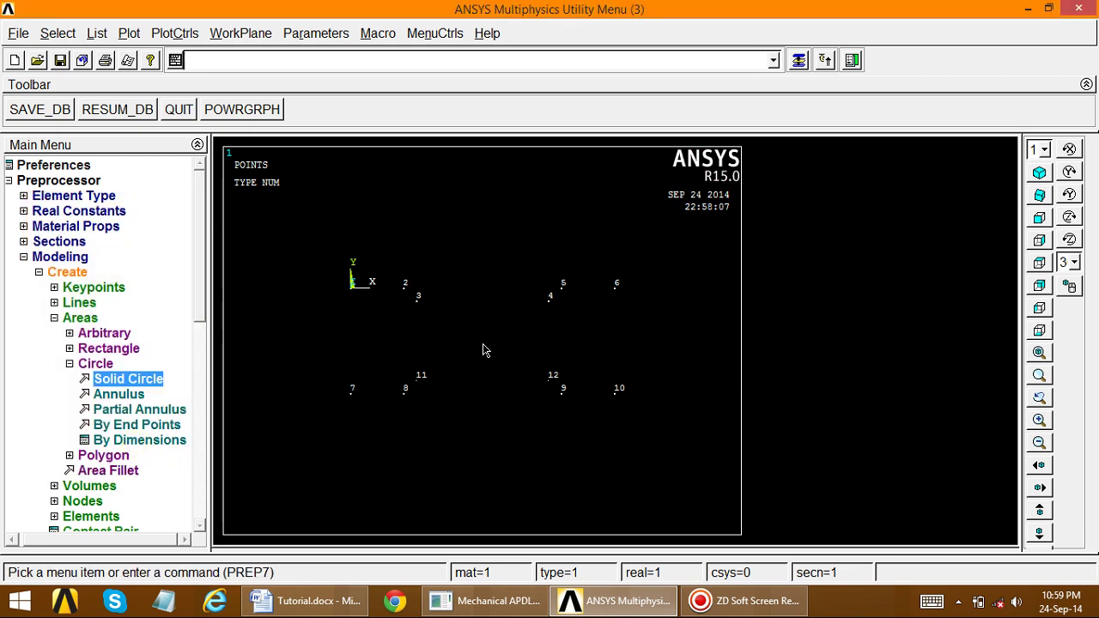
Enter keypoint number 13 with X 50 and Y -20 in active coordinates and apply
click(56, 289)
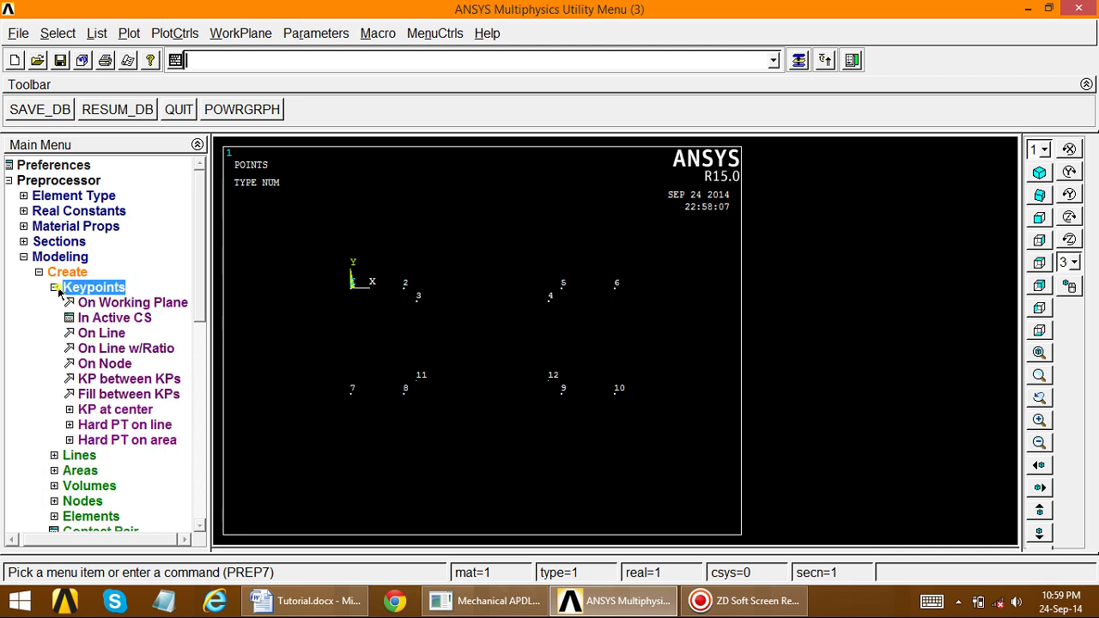
click(99, 319)
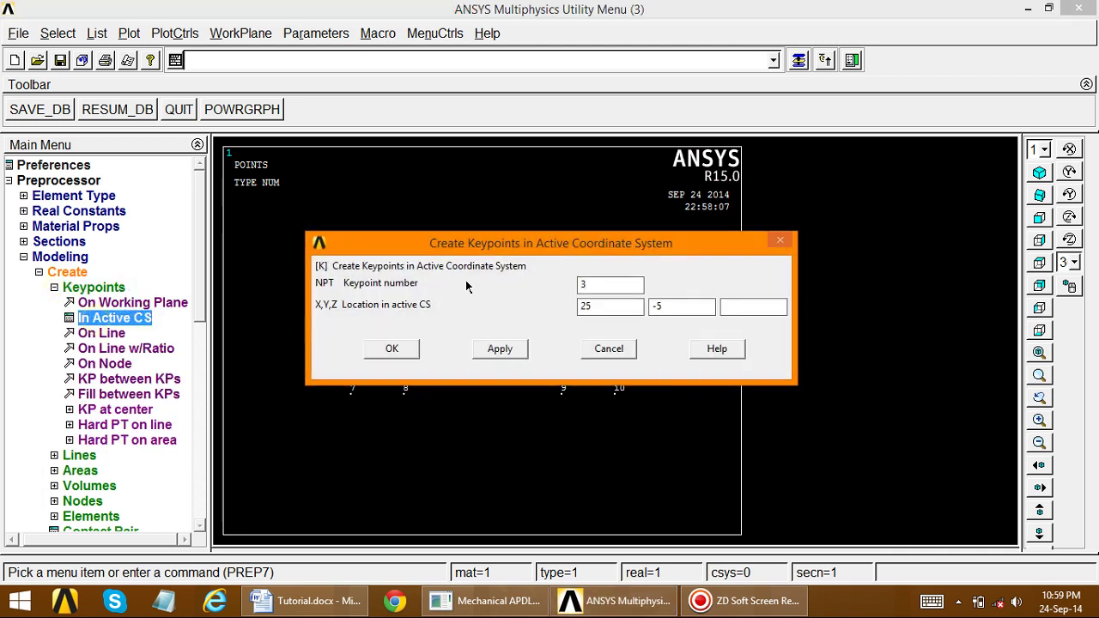
drag(488, 247, 464, 96)
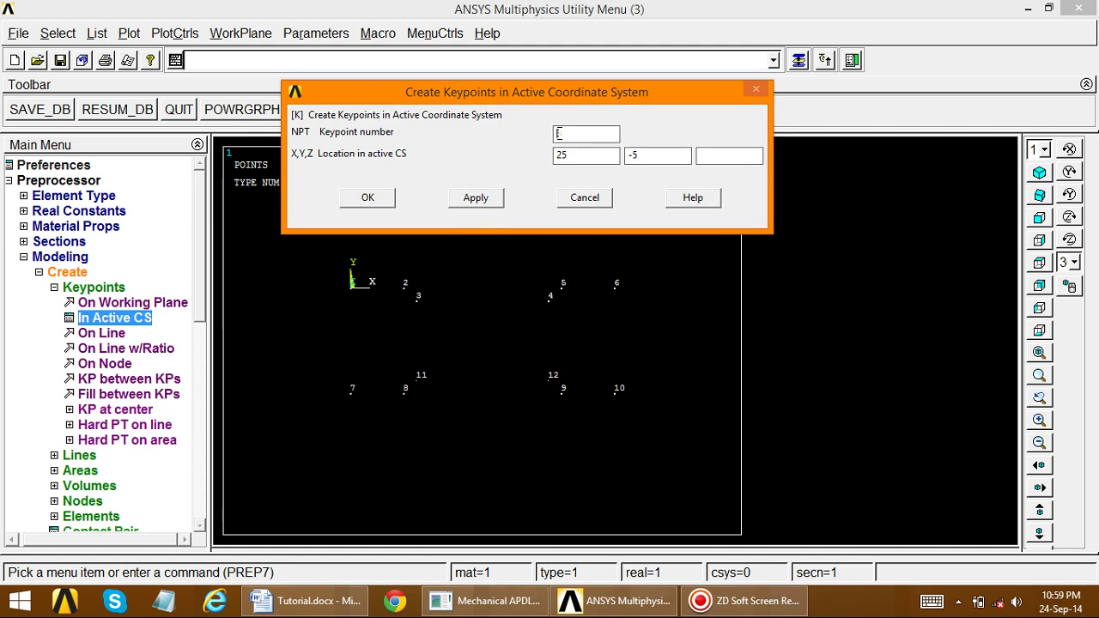
text(13)
double_click(566, 158)
text(50)
double_click(646, 155)
click(314, 599)
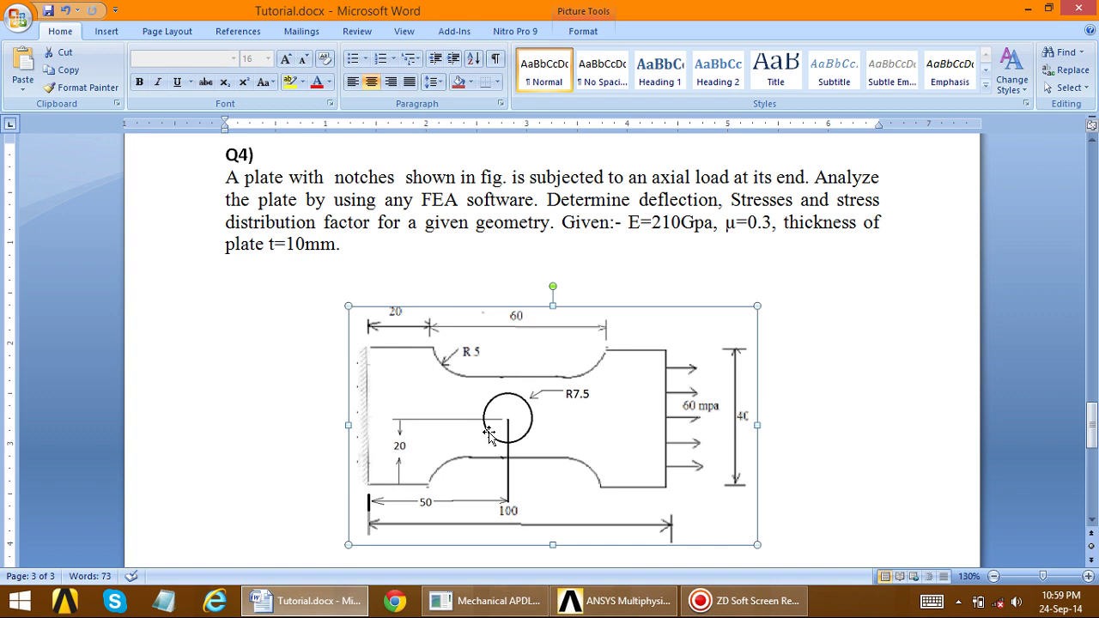
click(305, 608)
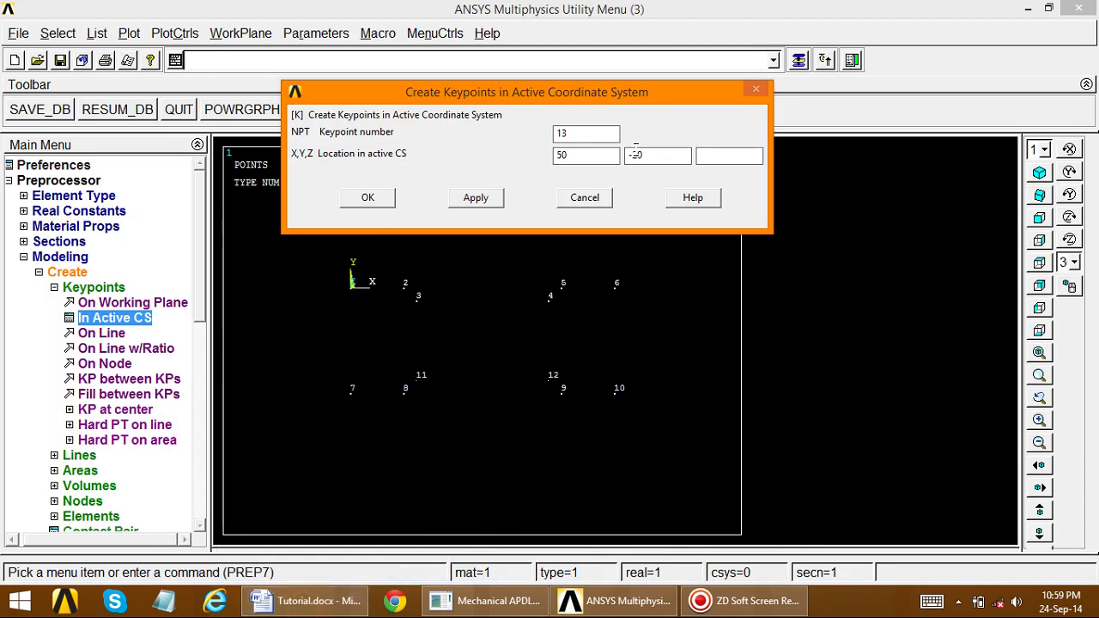
click(475, 198)
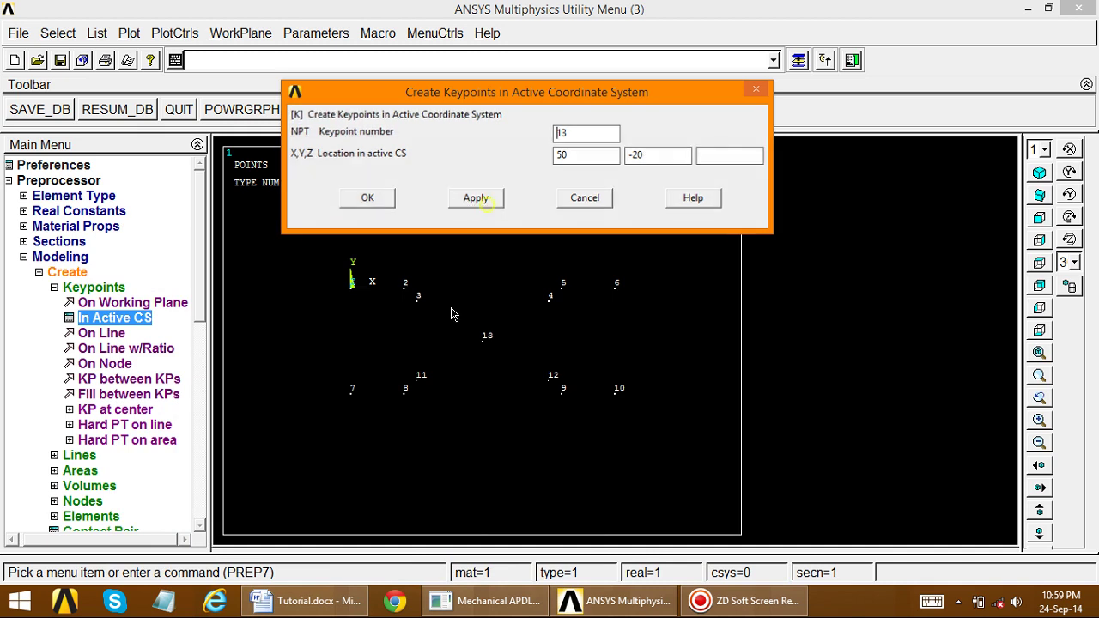
click(564, 200)
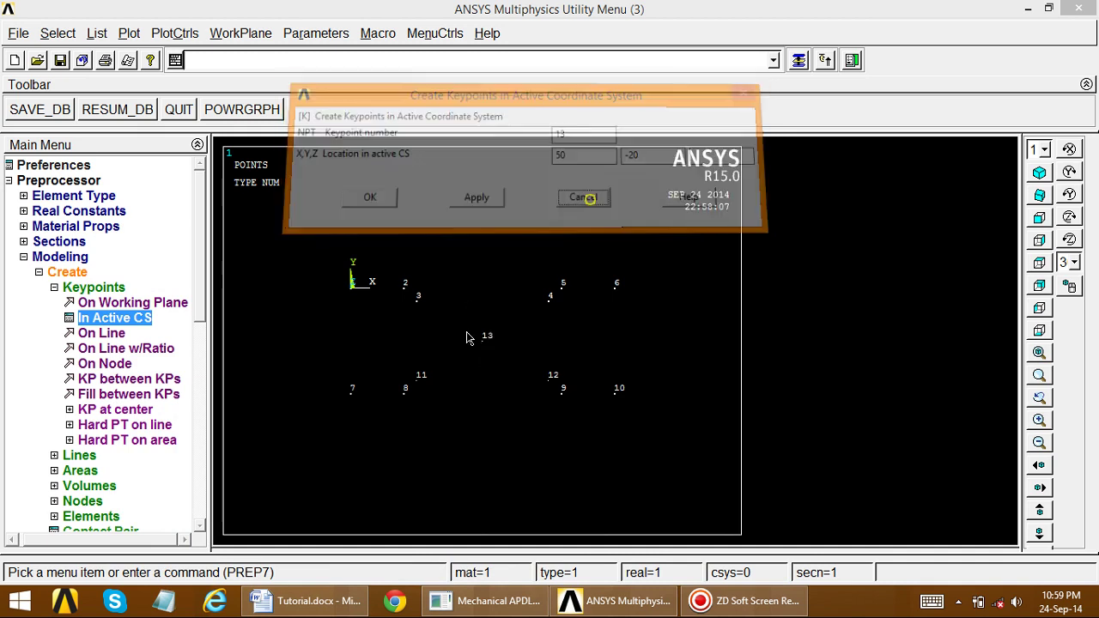
Create a solid circle of radius 7 centred on keypoint 13
click(54, 289)
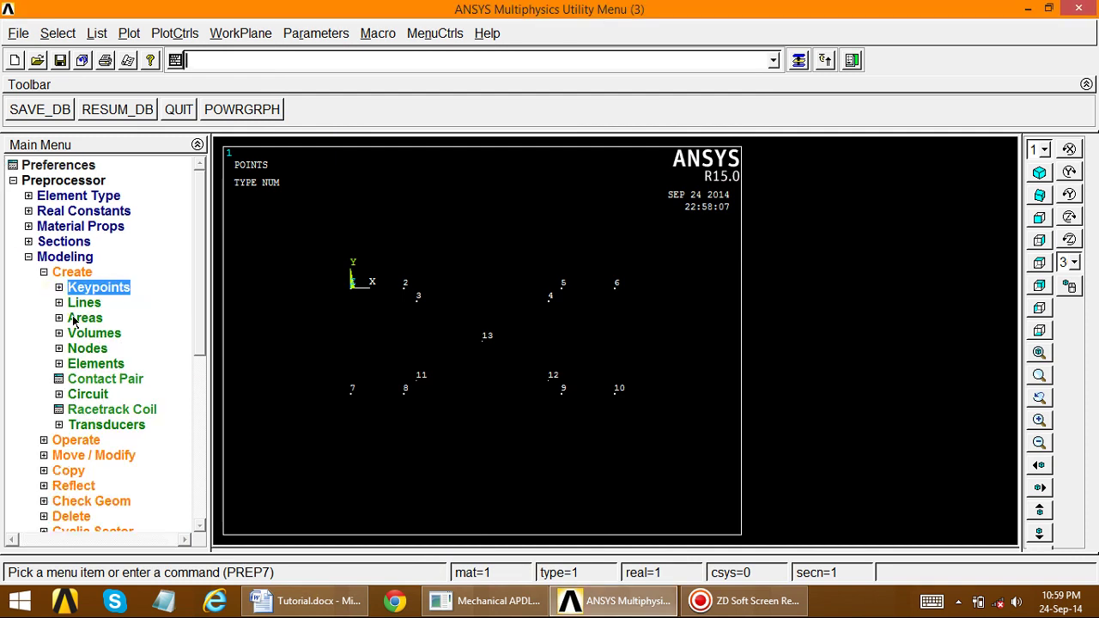
click(73, 320)
click(113, 384)
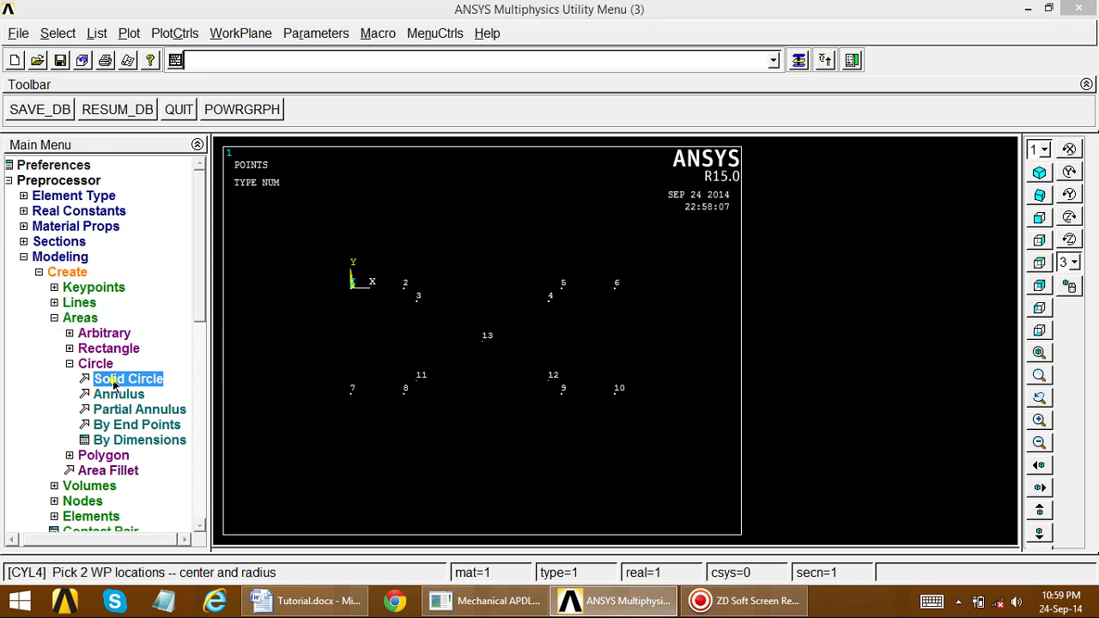
click(482, 340)
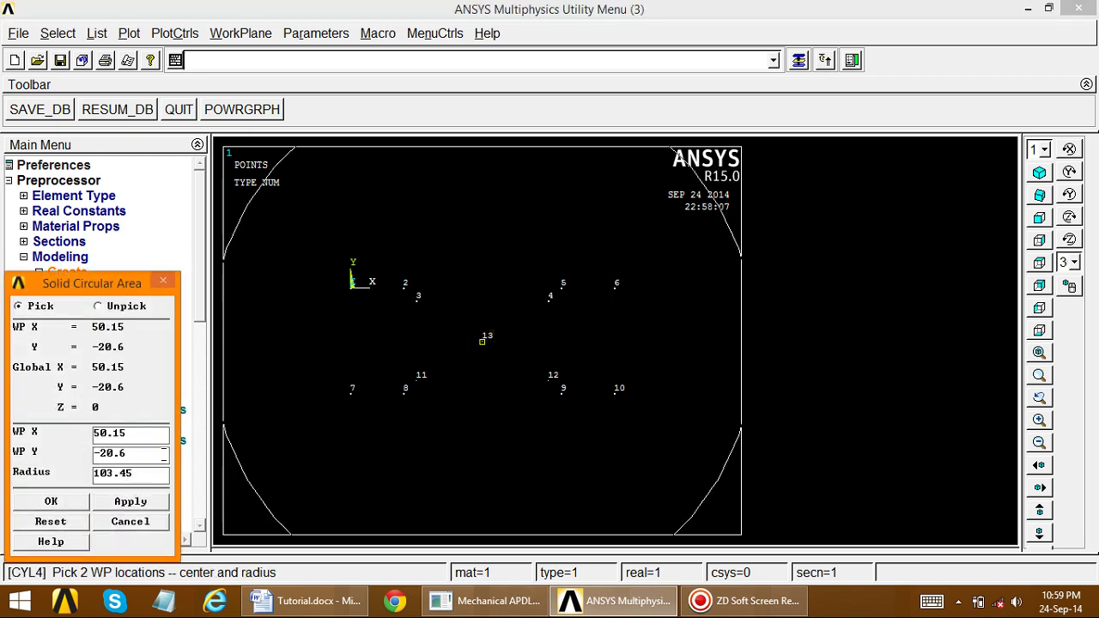
double_click(120, 473)
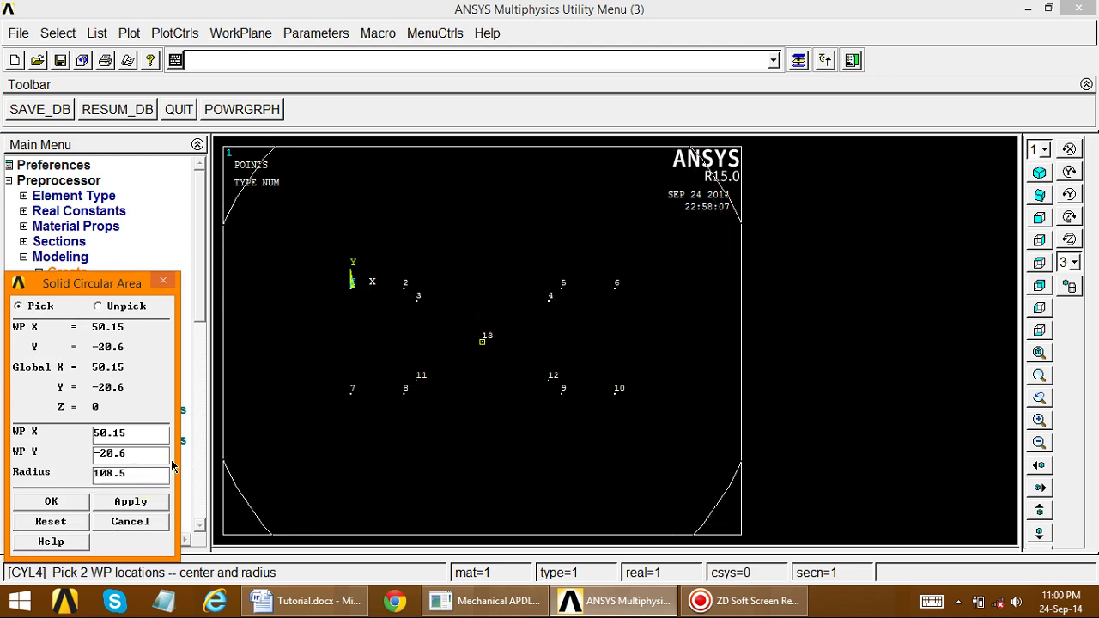
drag(130, 473, 89, 473)
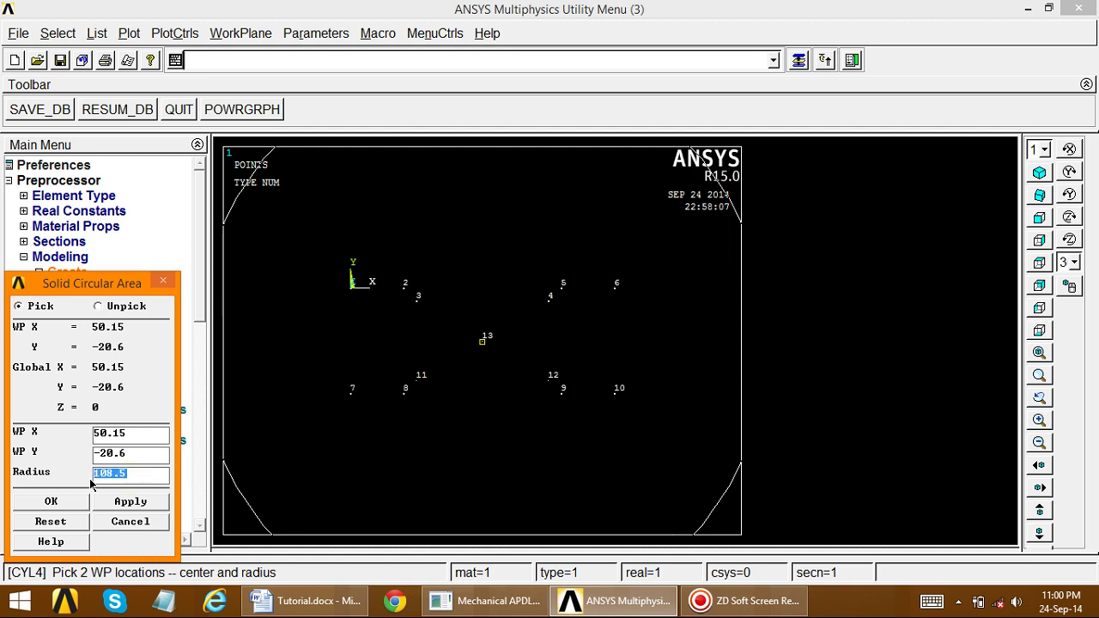
text(7)
click(50, 501)
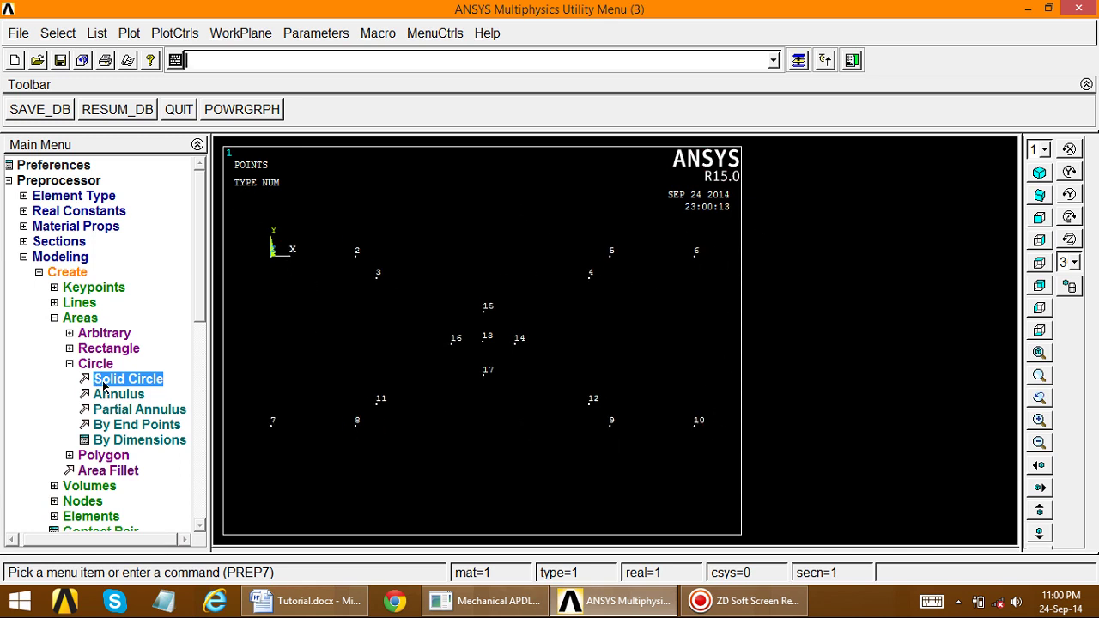
click(67, 302)
Draw straight outer-edge lines 1–2, 5–6, 6–10, 9–10, 7–8 and 1–7
click(94, 320)
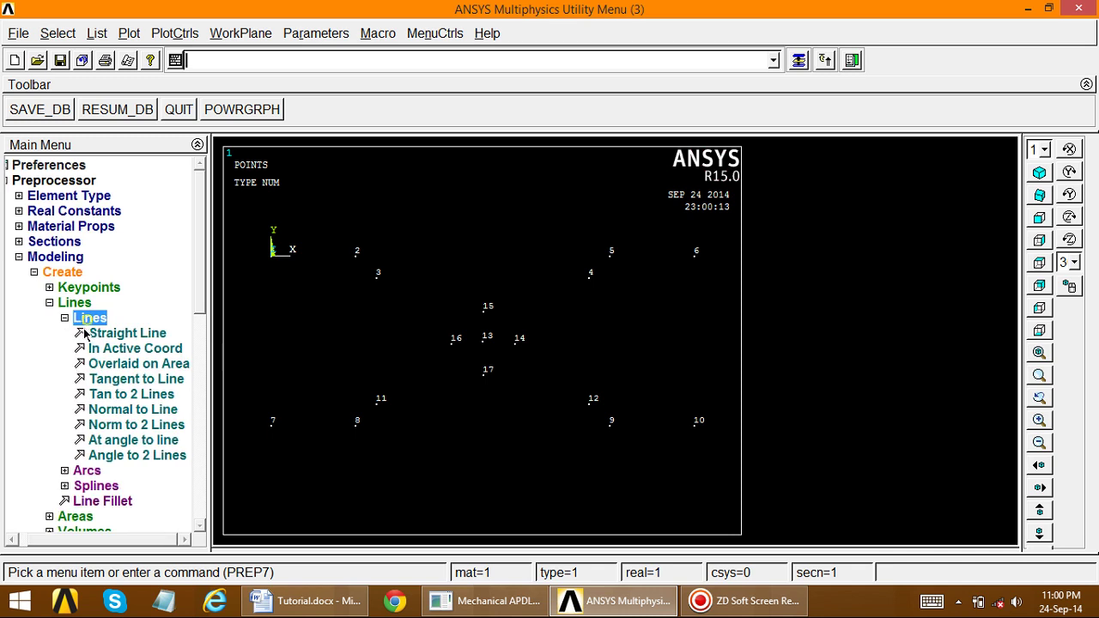
click(120, 334)
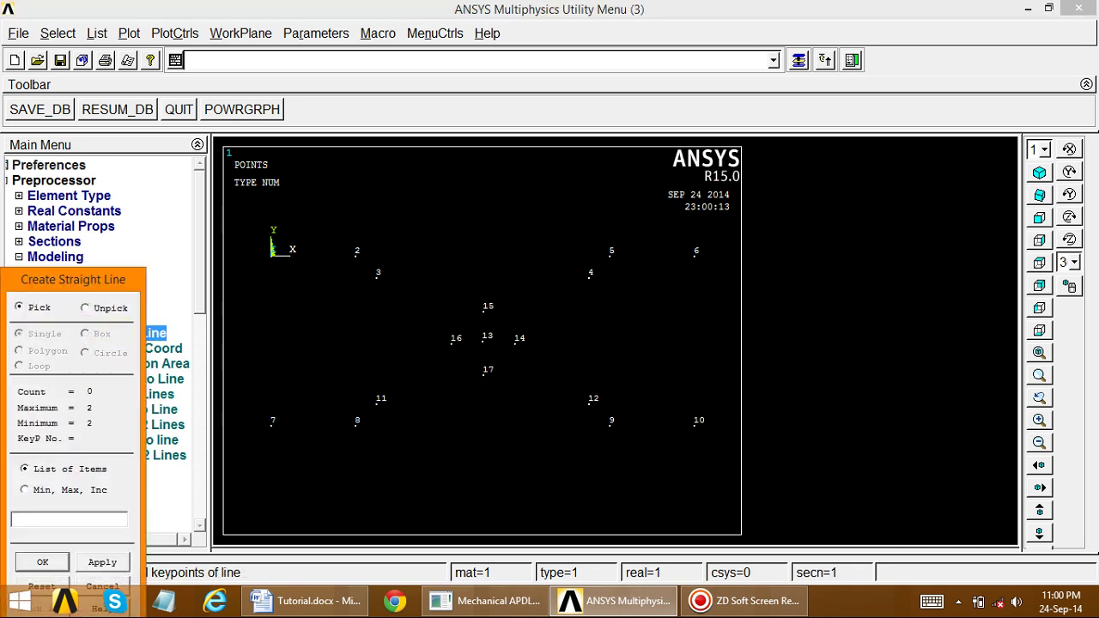
click(271, 255)
click(351, 264)
click(704, 263)
click(705, 264)
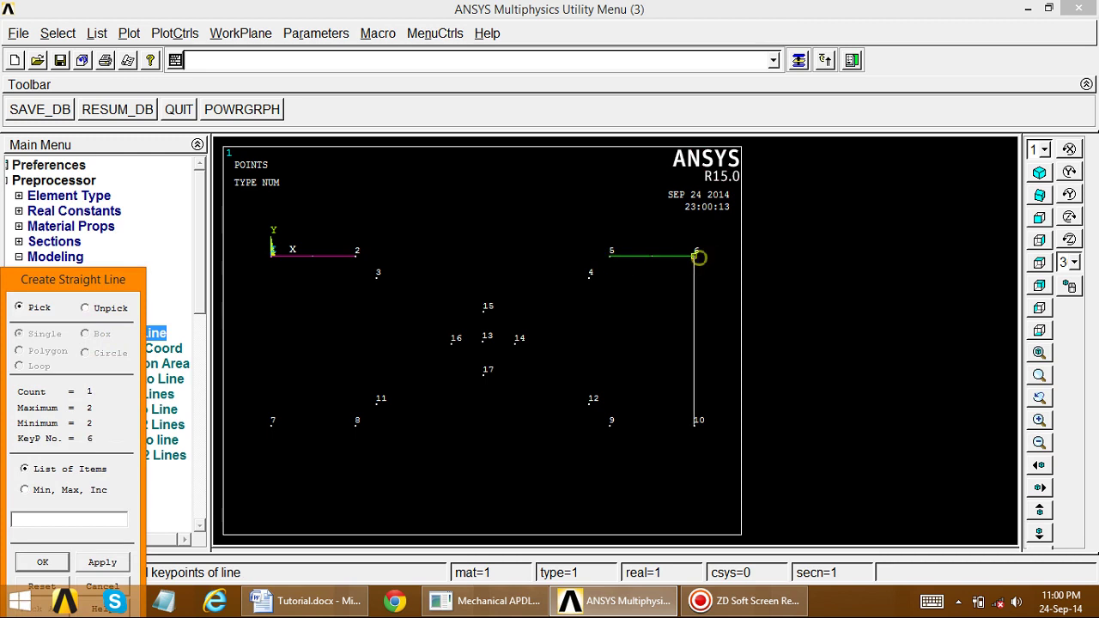
click(703, 432)
click(704, 432)
click(608, 436)
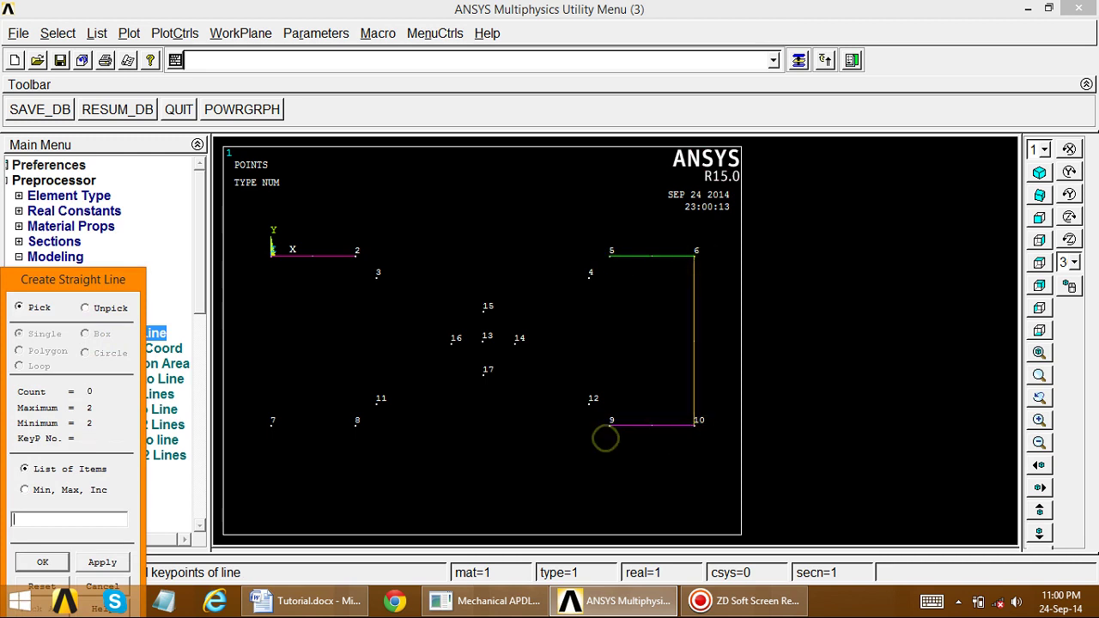
click(355, 433)
click(287, 435)
click(248, 437)
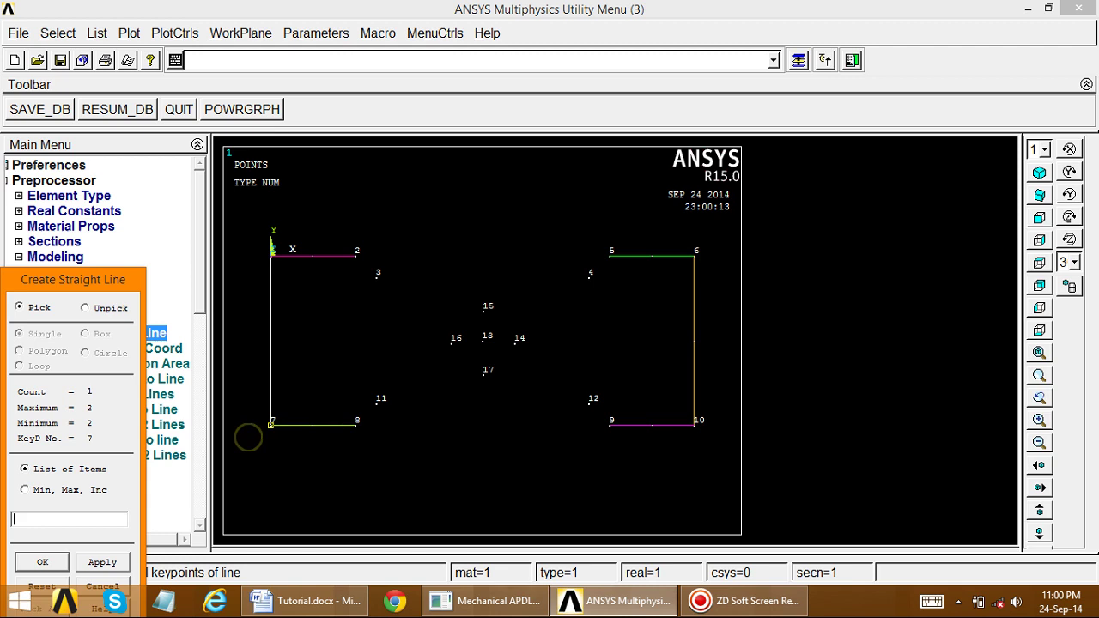
click(260, 281)
Draw the notch lines 3–4 and 11–12 and finish line creation
click(378, 276)
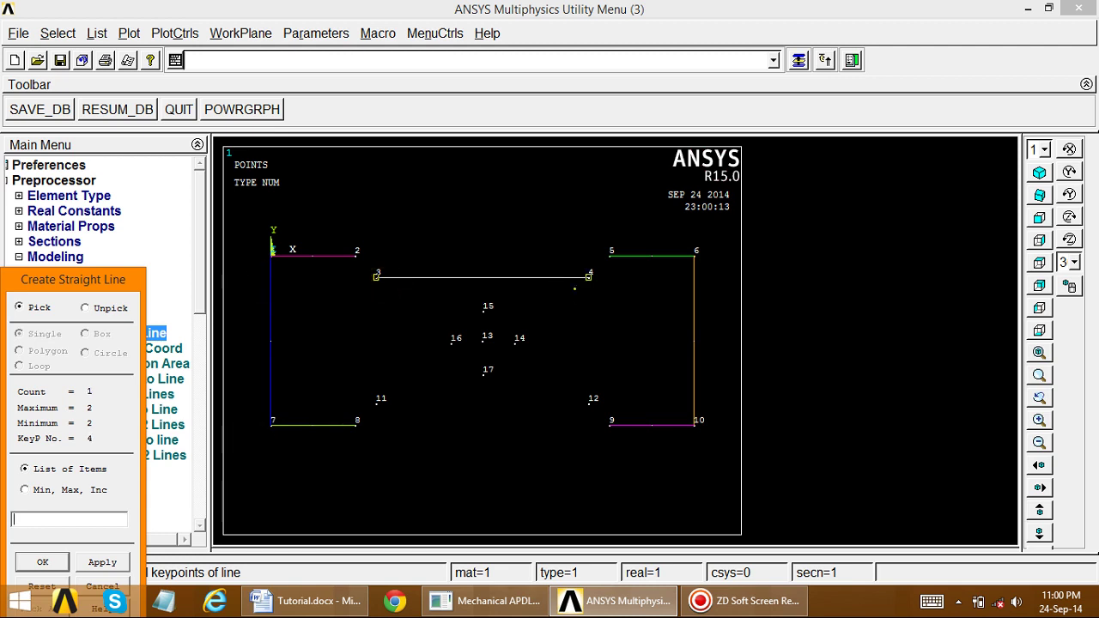
click(574, 288)
click(583, 404)
click(394, 417)
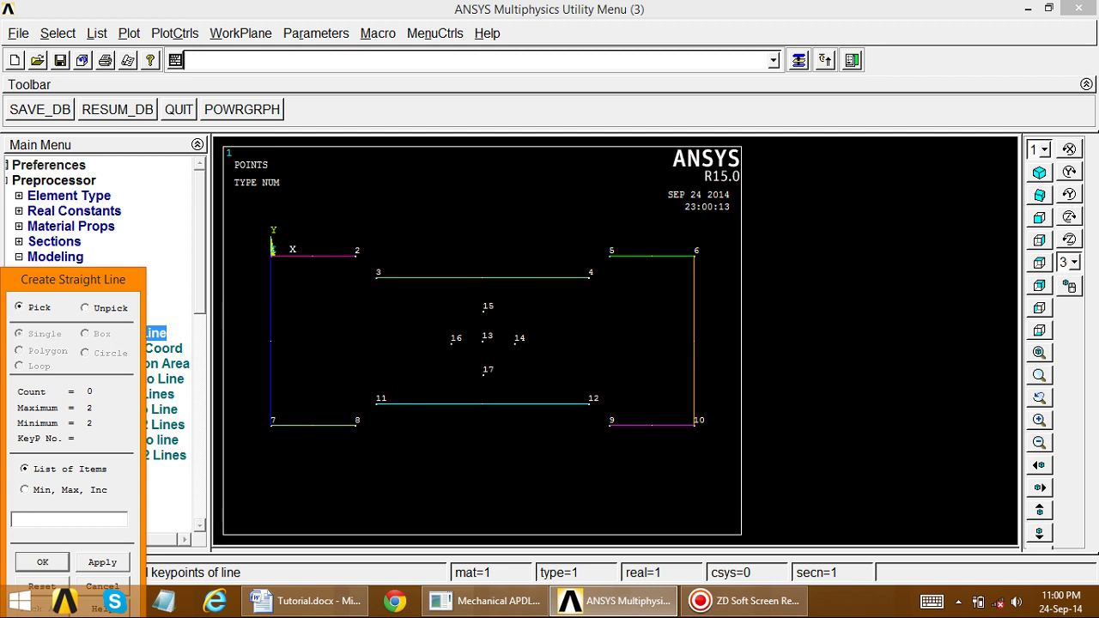
click(43, 562)
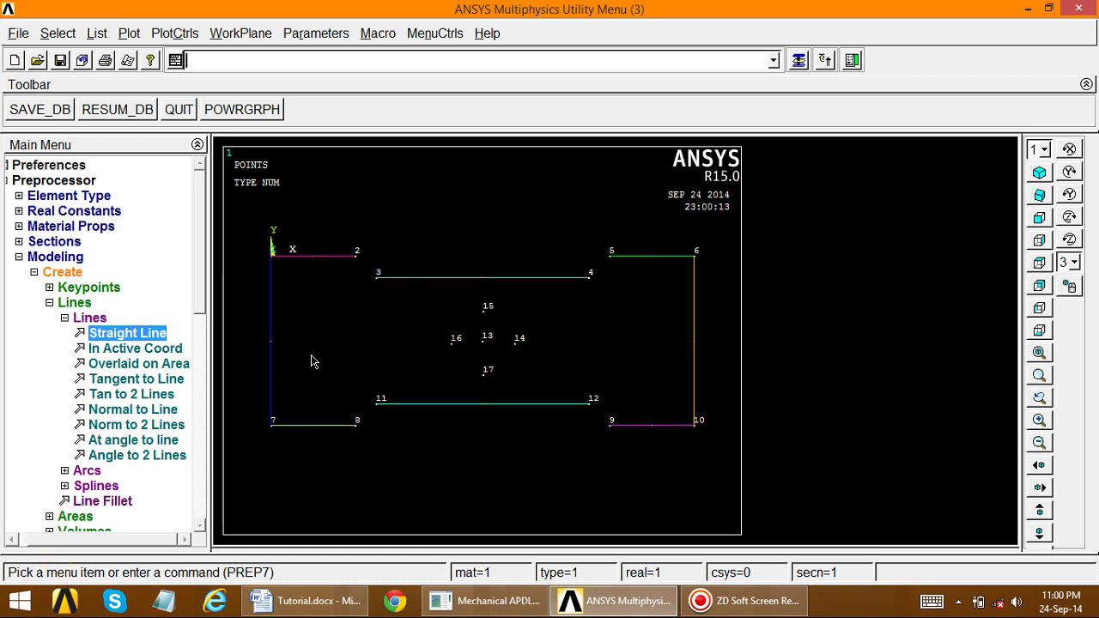
Round the first notch corner with a radius-5 arc from keypoint 2 to keypoint 3
click(64, 302)
click(66, 303)
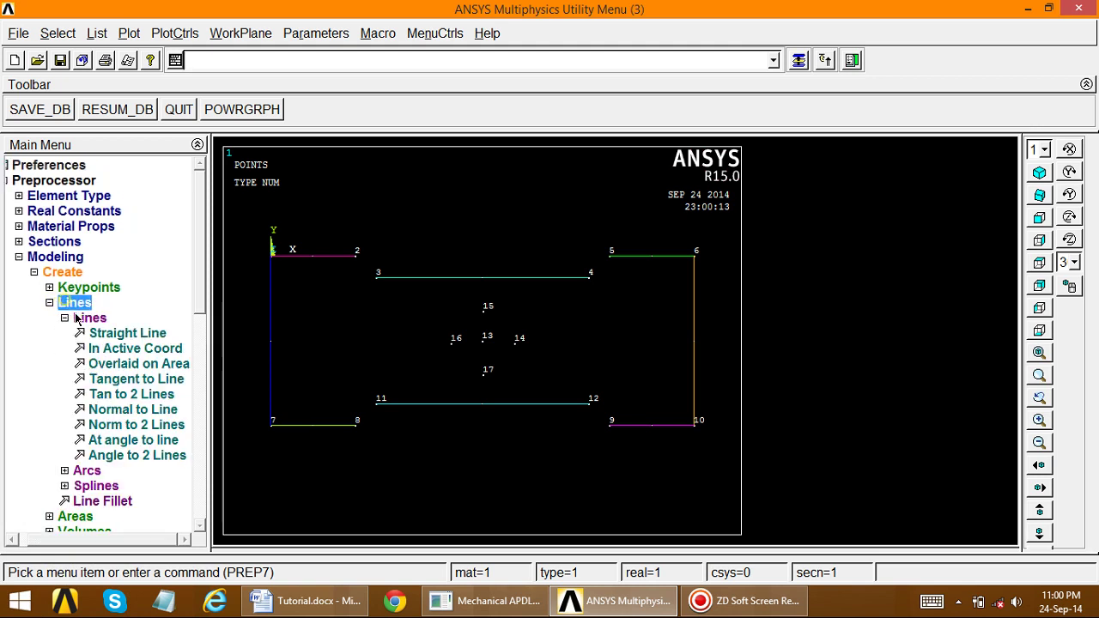
click(86, 318)
click(86, 333)
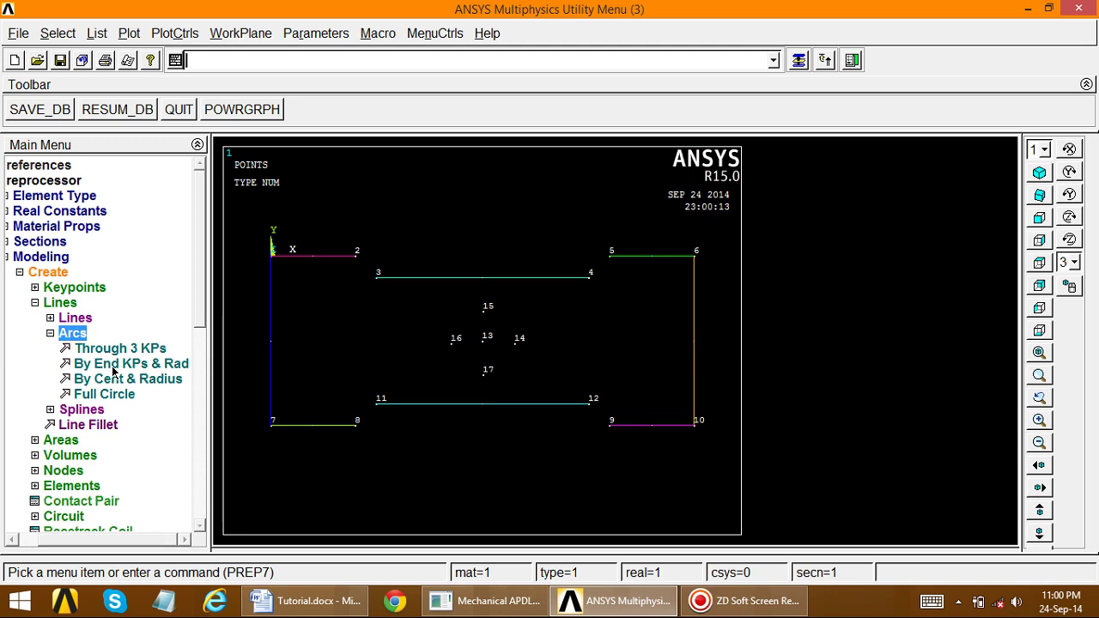
click(114, 365)
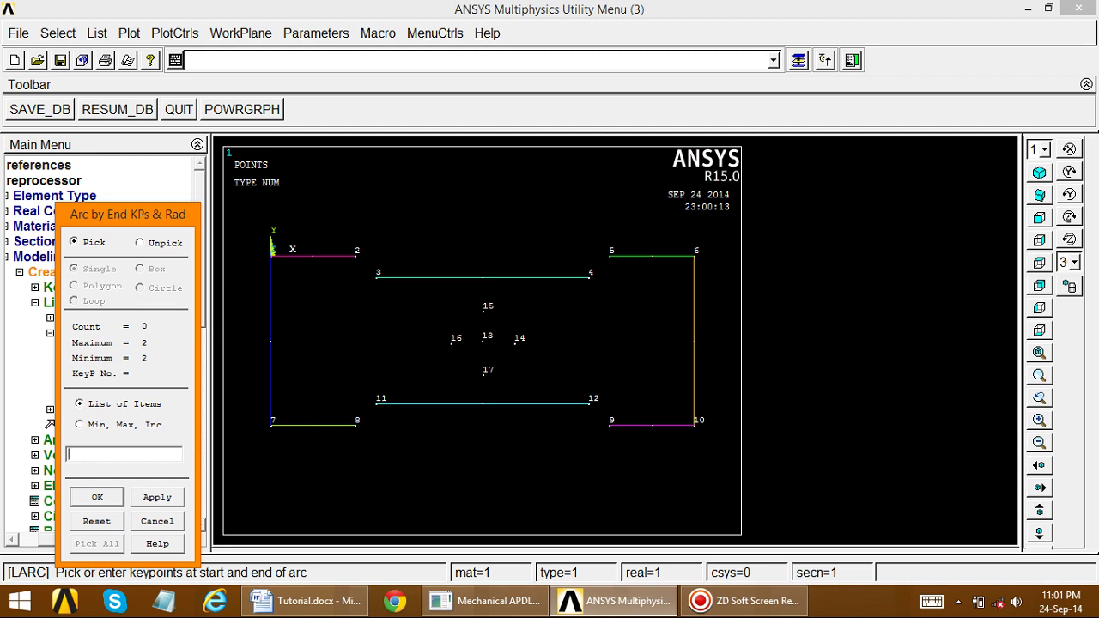
click(355, 255)
click(376, 277)
click(182, 497)
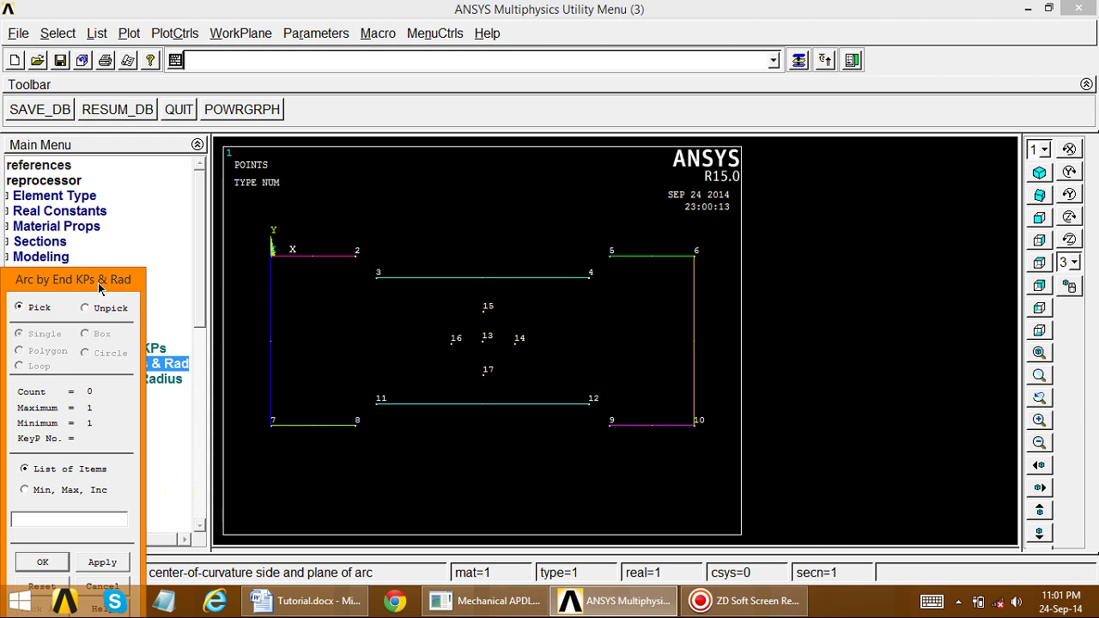
drag(101, 288, 133, 210)
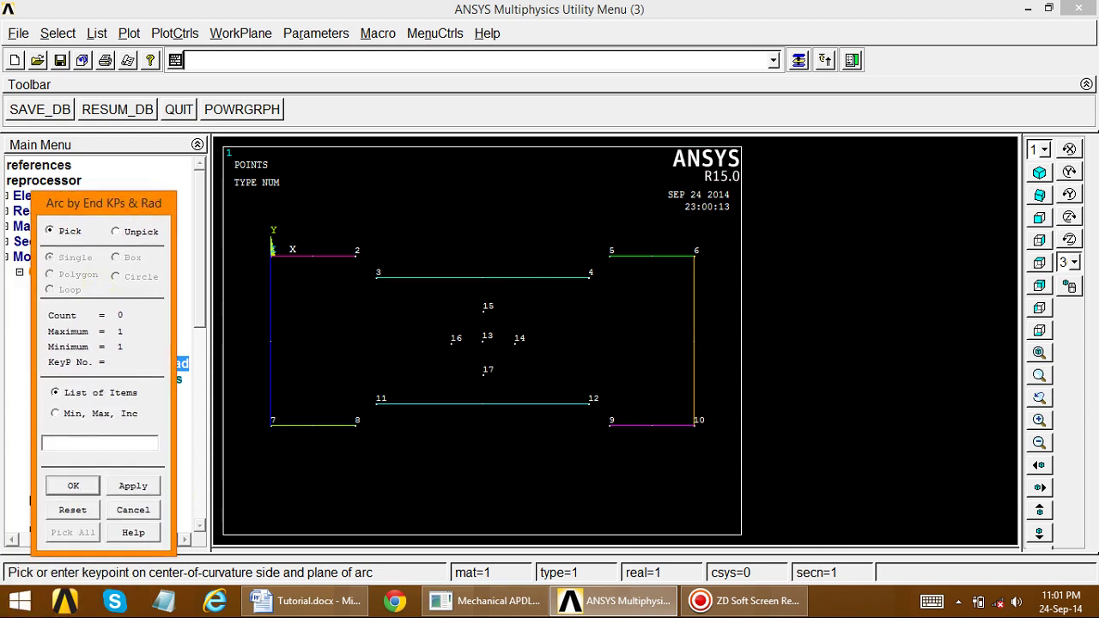
click(305, 601)
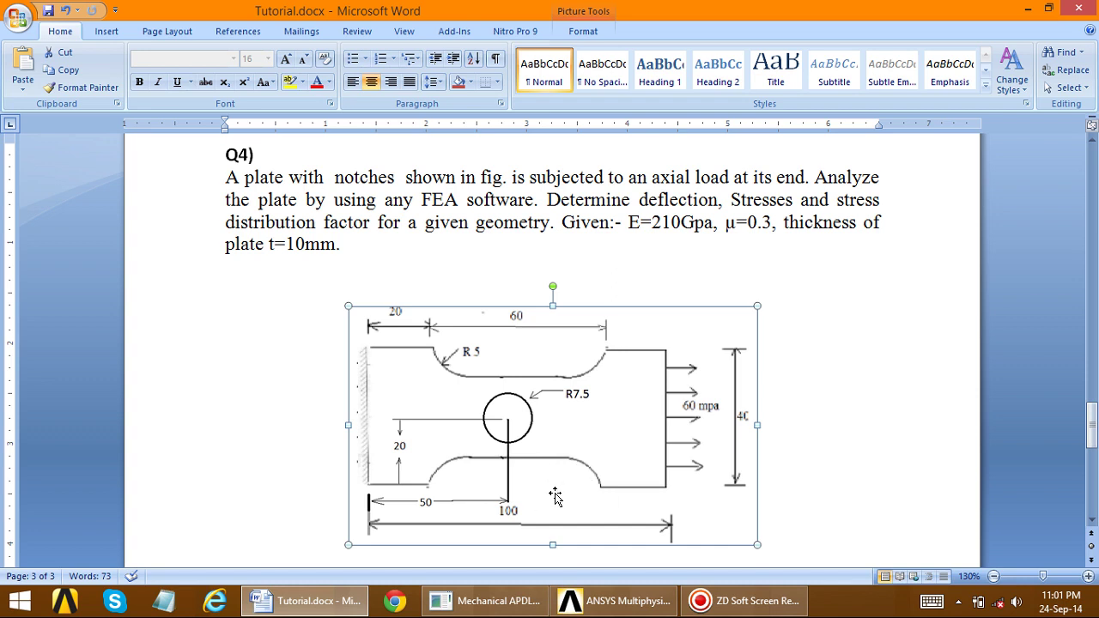
click(332, 599)
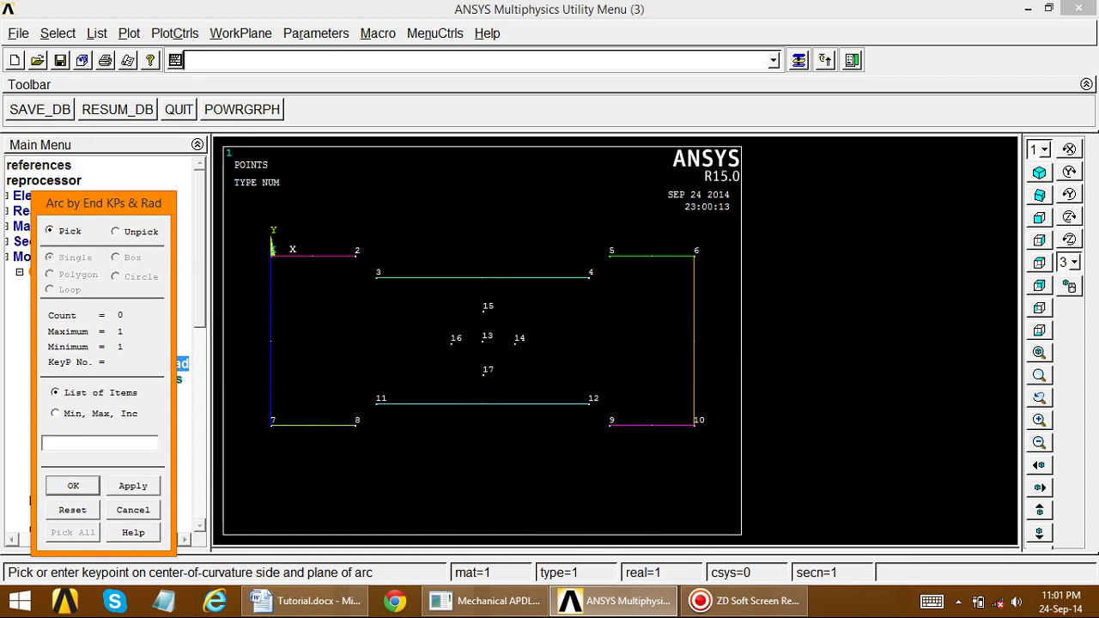
click(611, 255)
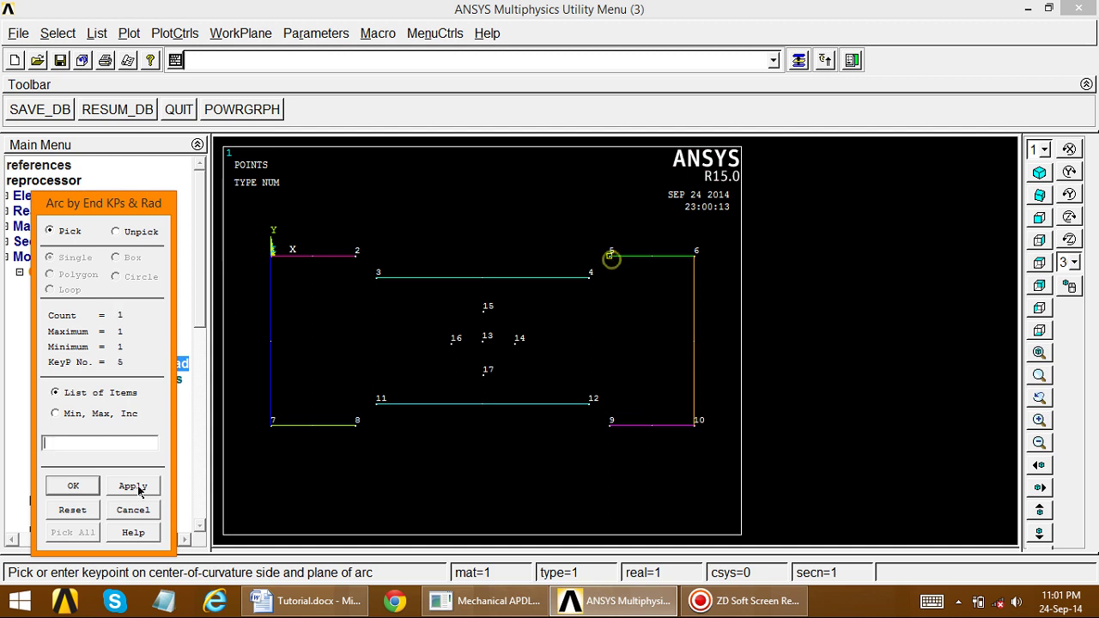
click(124, 487)
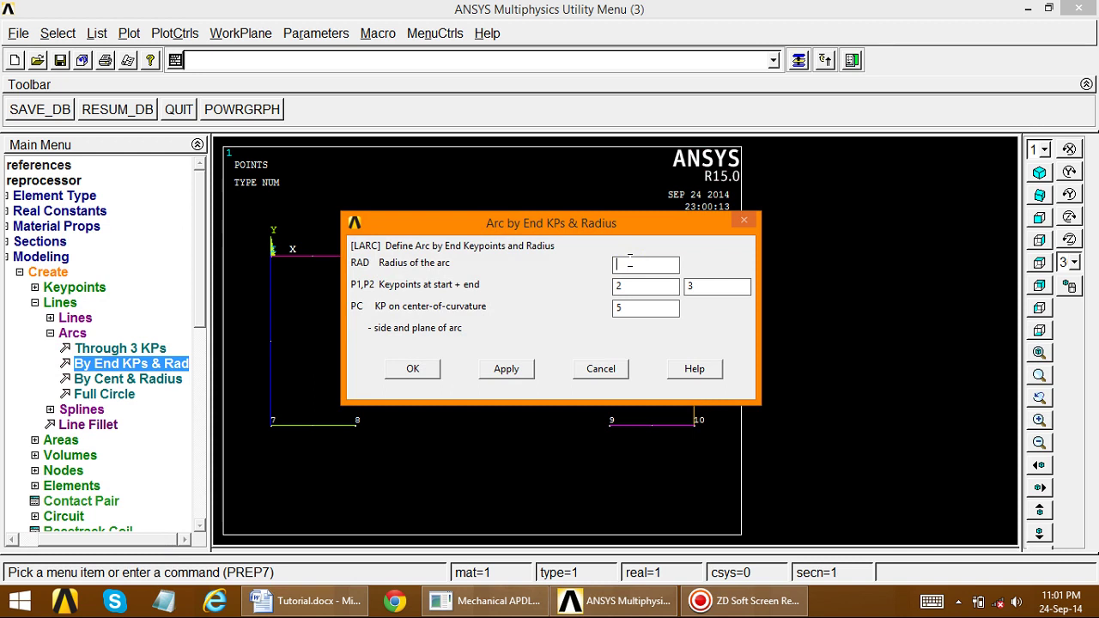
click(412, 369)
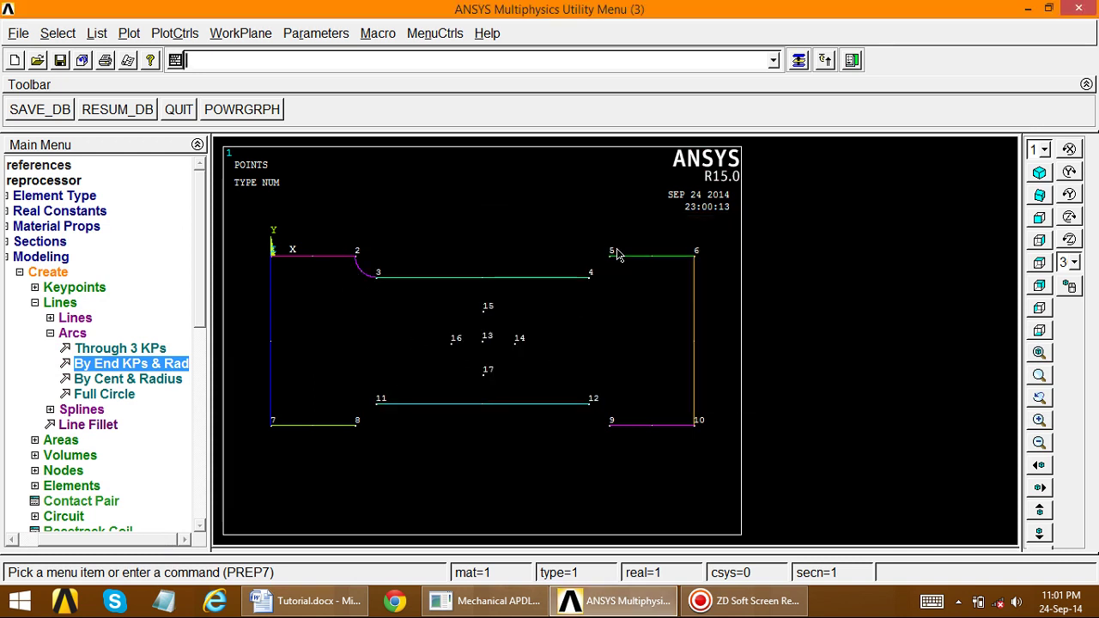
Add a radius-5 notch arc joining keypoints 5 and 4
click(155, 365)
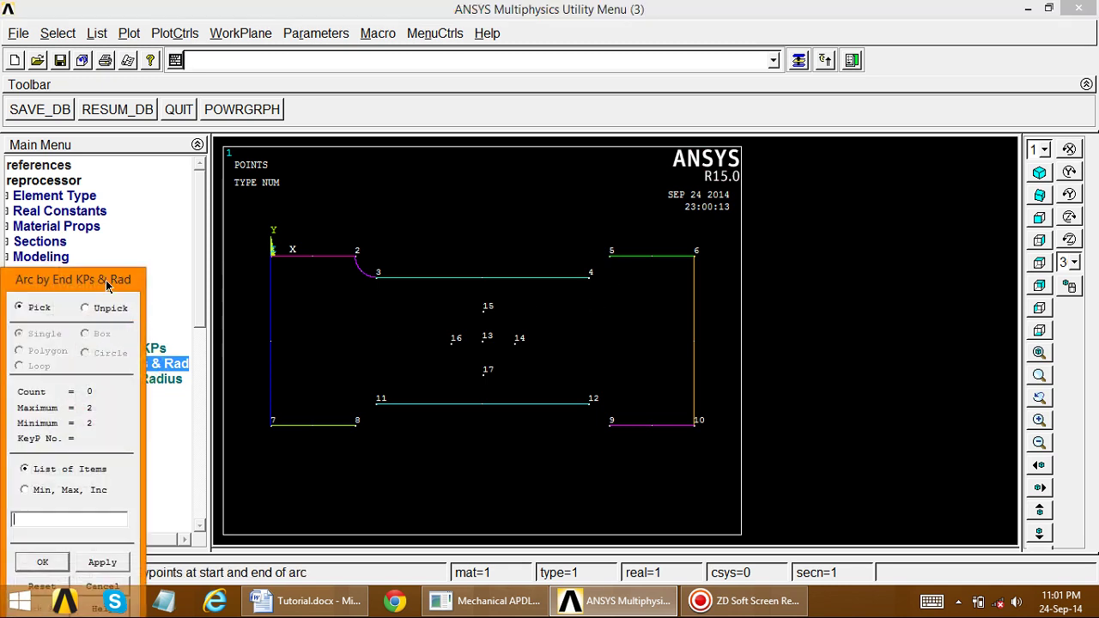
drag(108, 285, 158, 193)
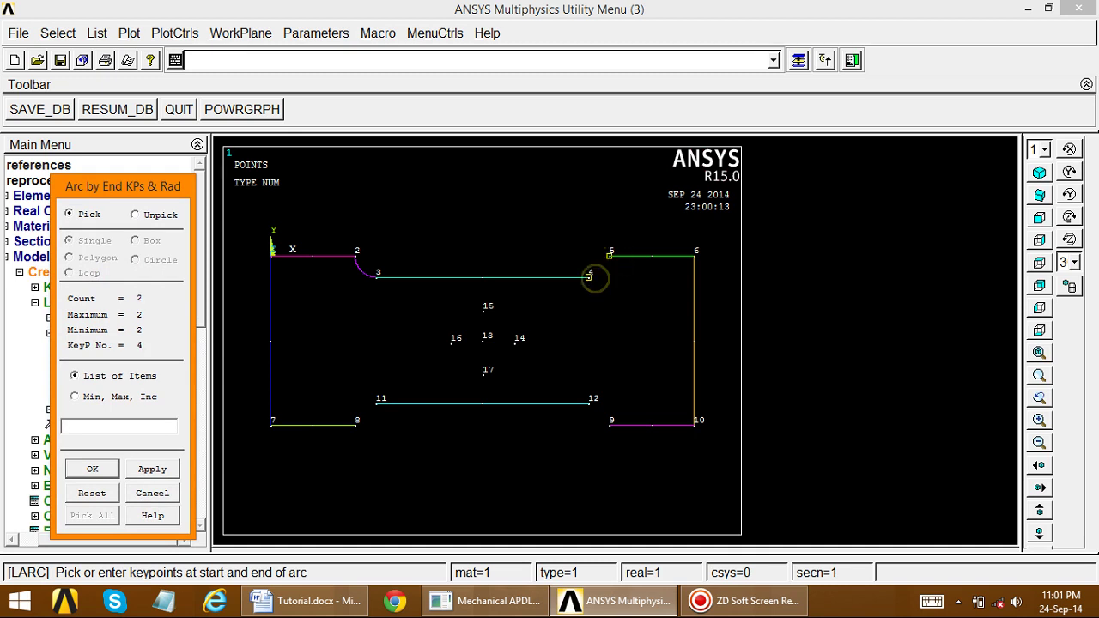
click(589, 275)
click(152, 469)
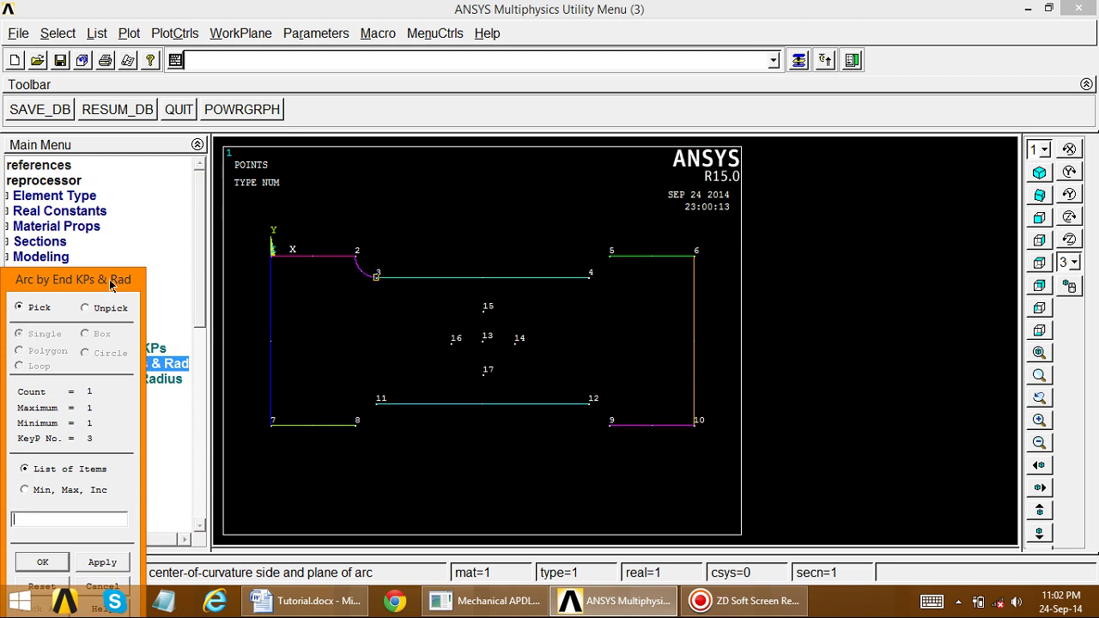
drag(113, 281, 158, 186)
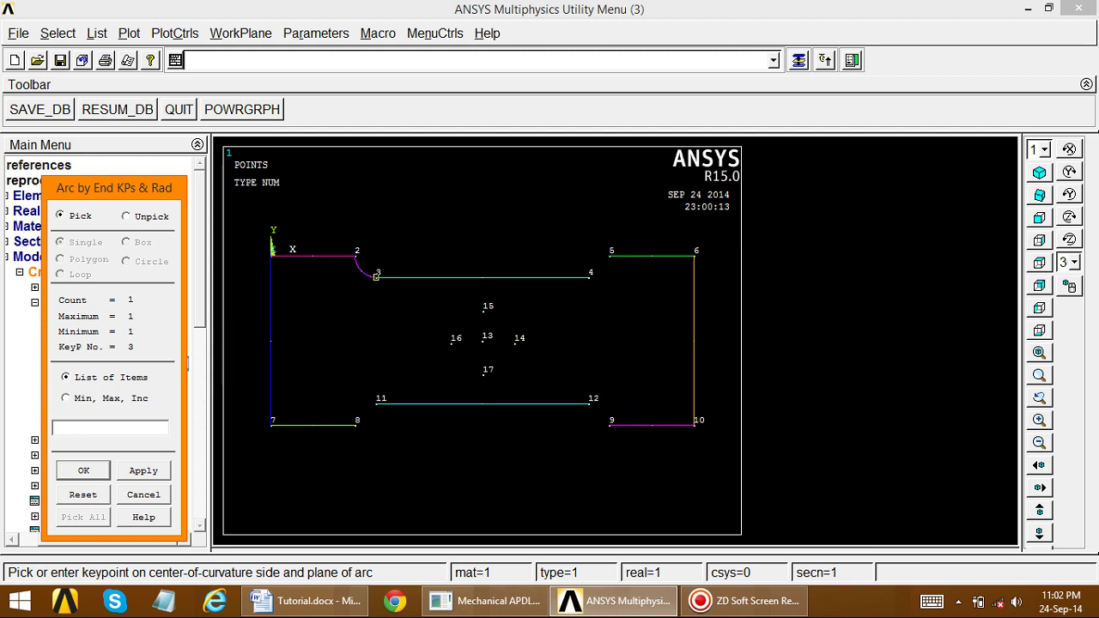
click(140, 472)
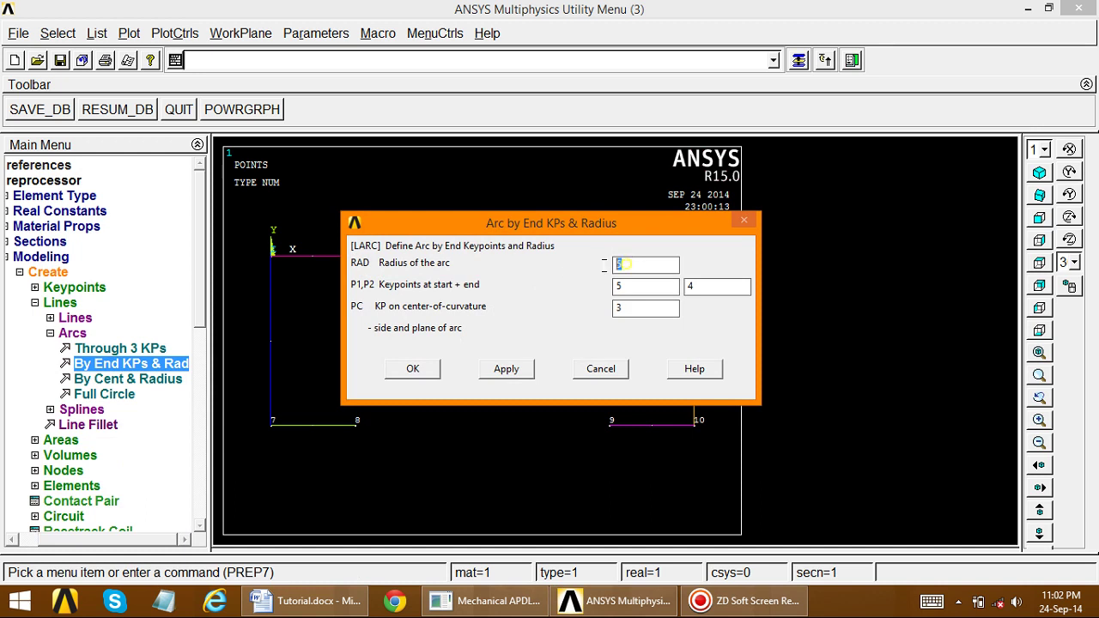
click(416, 369)
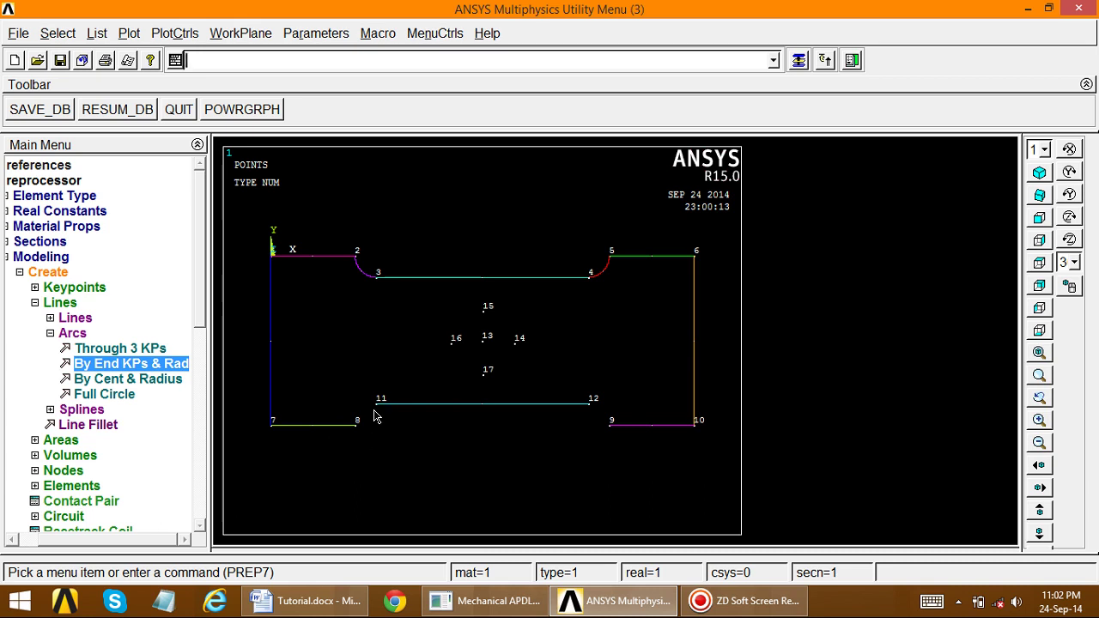
Add a radius-5 arc from keypoint 8 to 11, curving toward keypoint 9
click(170, 365)
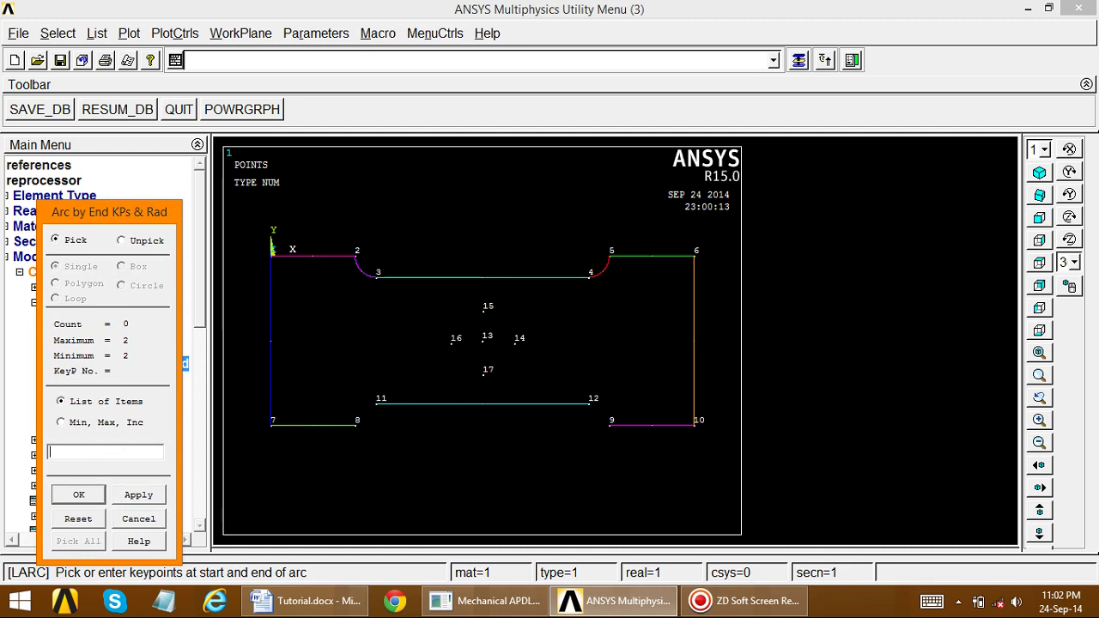
click(364, 434)
click(379, 401)
click(138, 495)
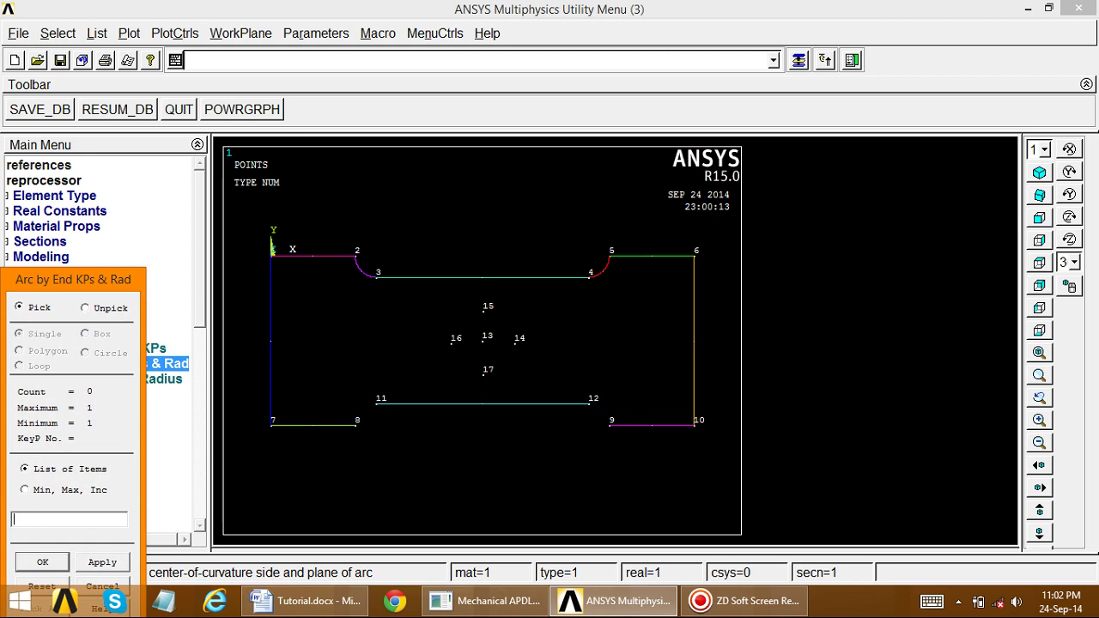
click(609, 424)
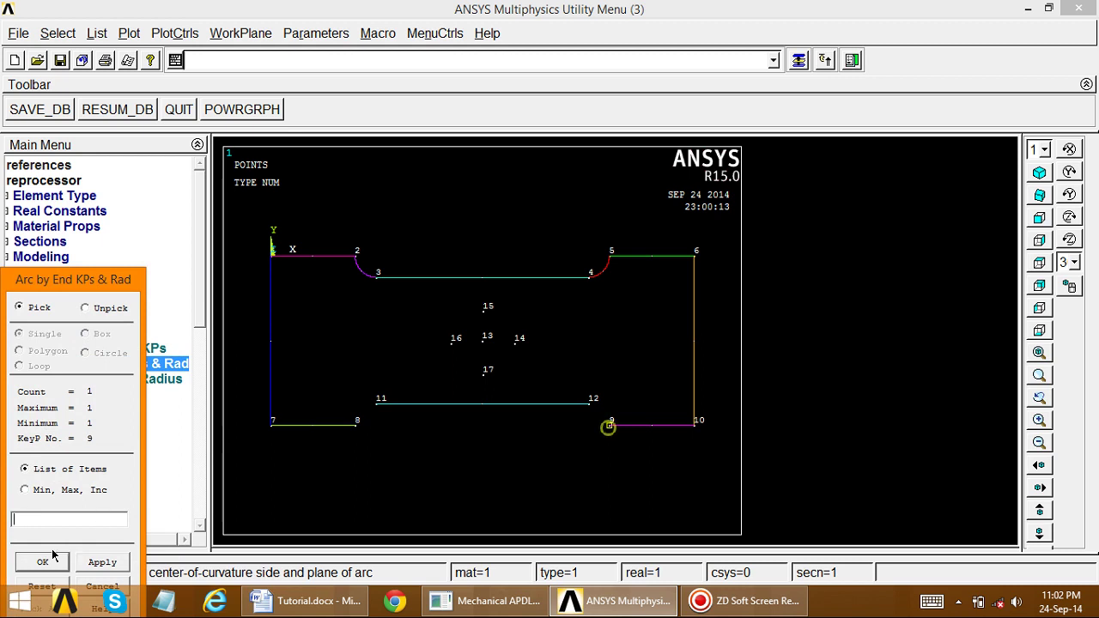
click(102, 562)
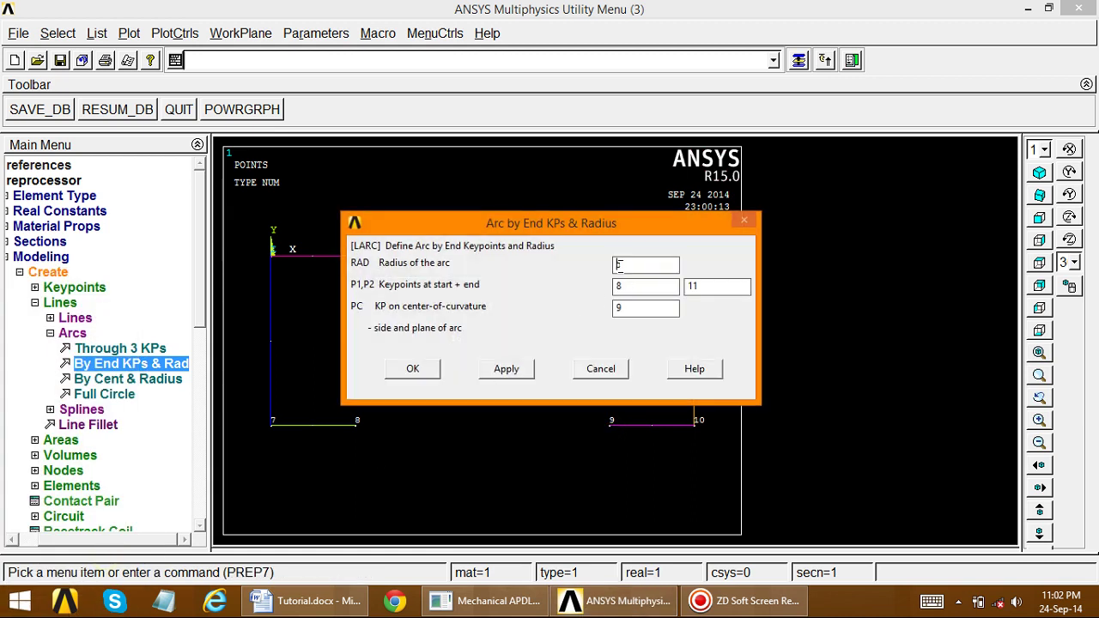
click(496, 376)
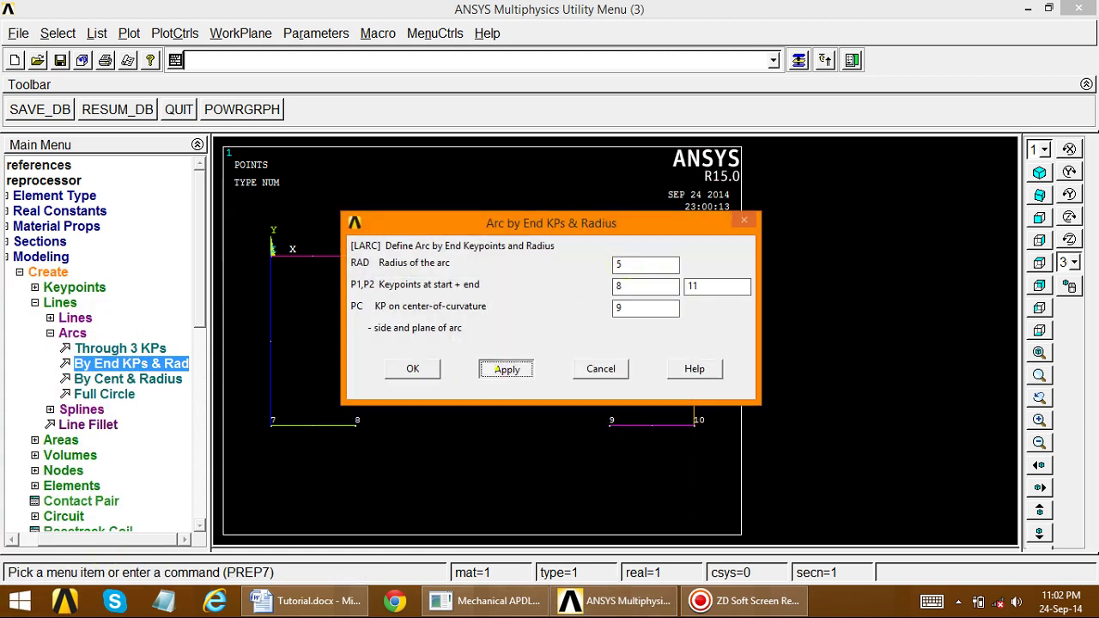
Add the last radius-5 arc between keypoints 12 and 9, curving toward keypoint 8
click(589, 402)
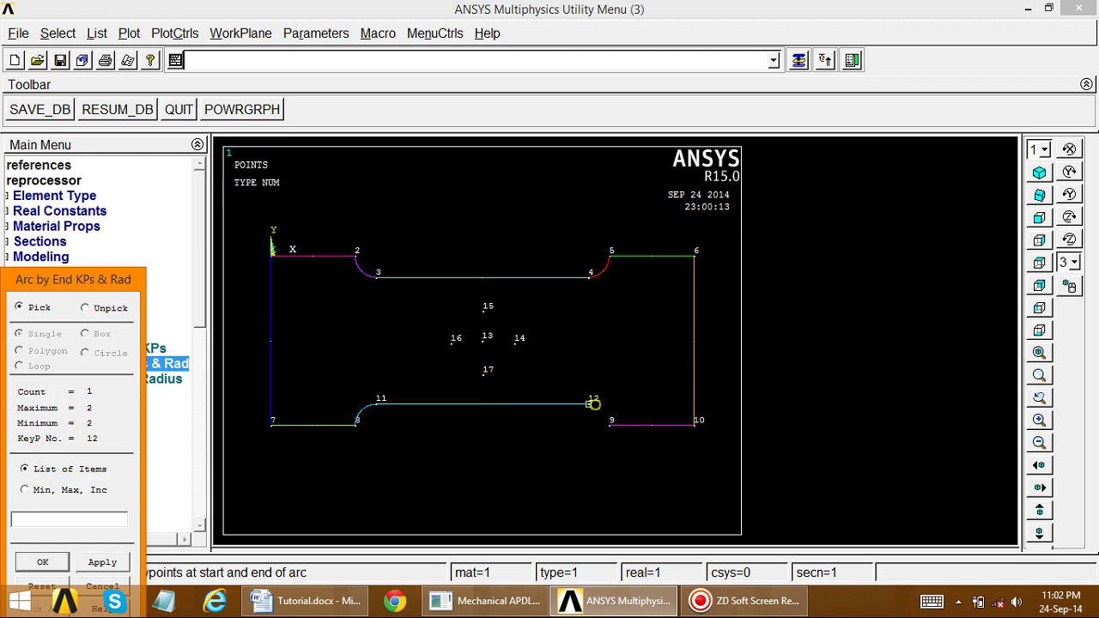
click(609, 424)
click(119, 567)
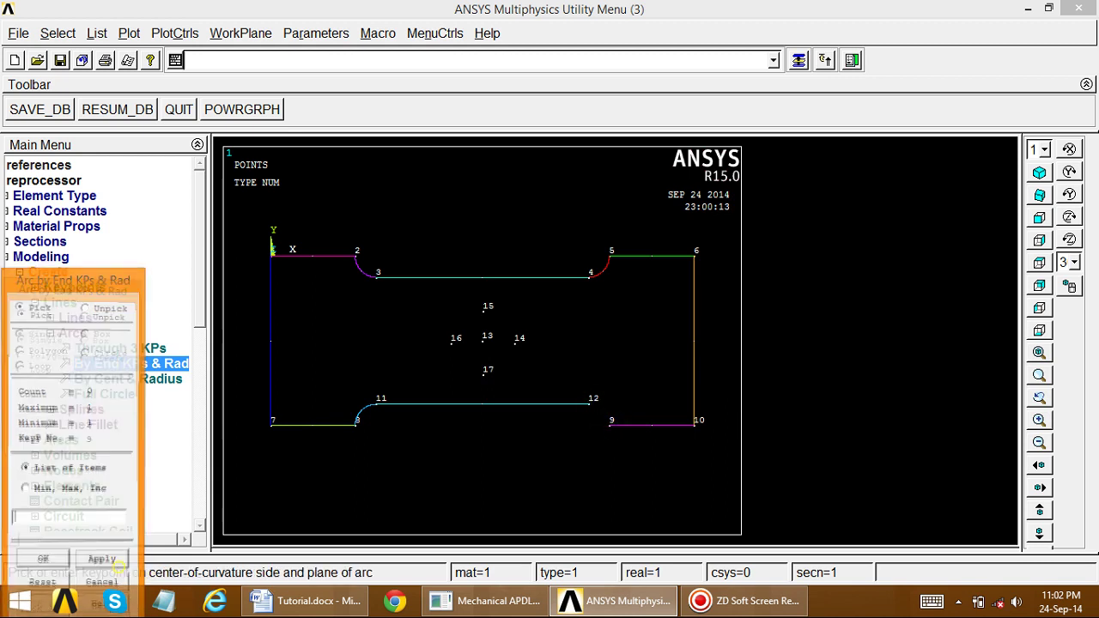
click(357, 421)
click(102, 562)
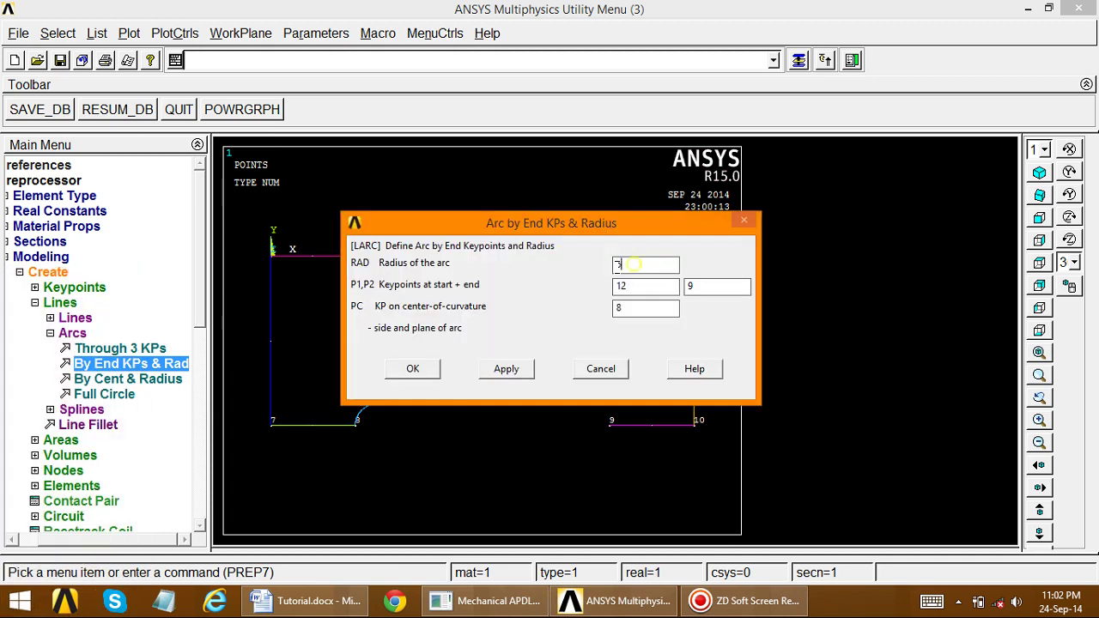
click(413, 369)
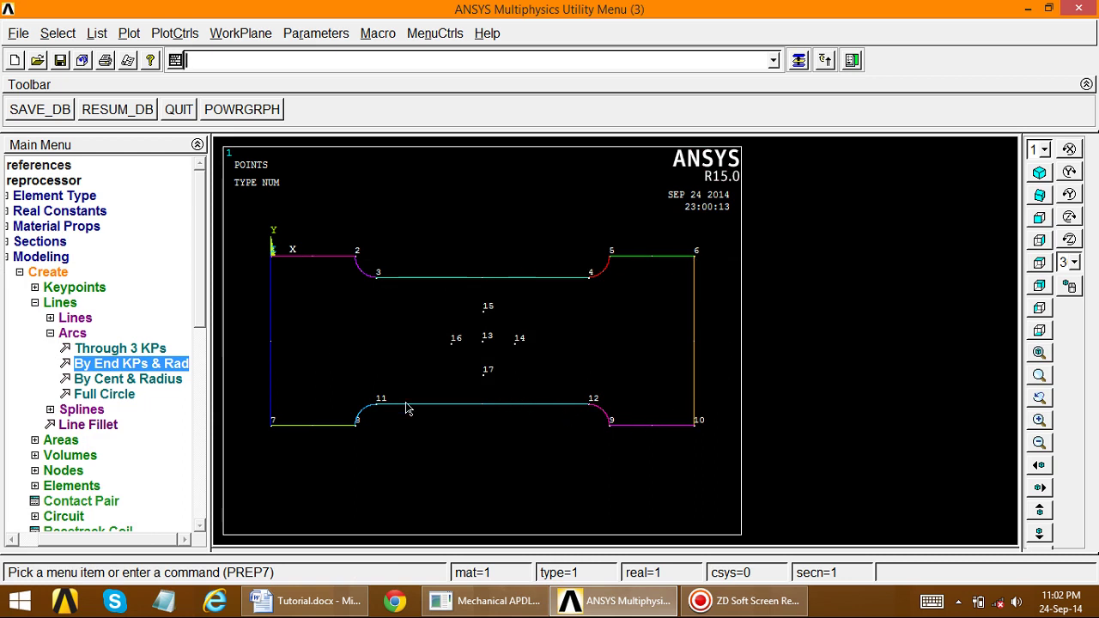
click(41, 306)
Build an arbitrary area from all twelve boundary lines and arcs of the plate outline
click(58, 319)
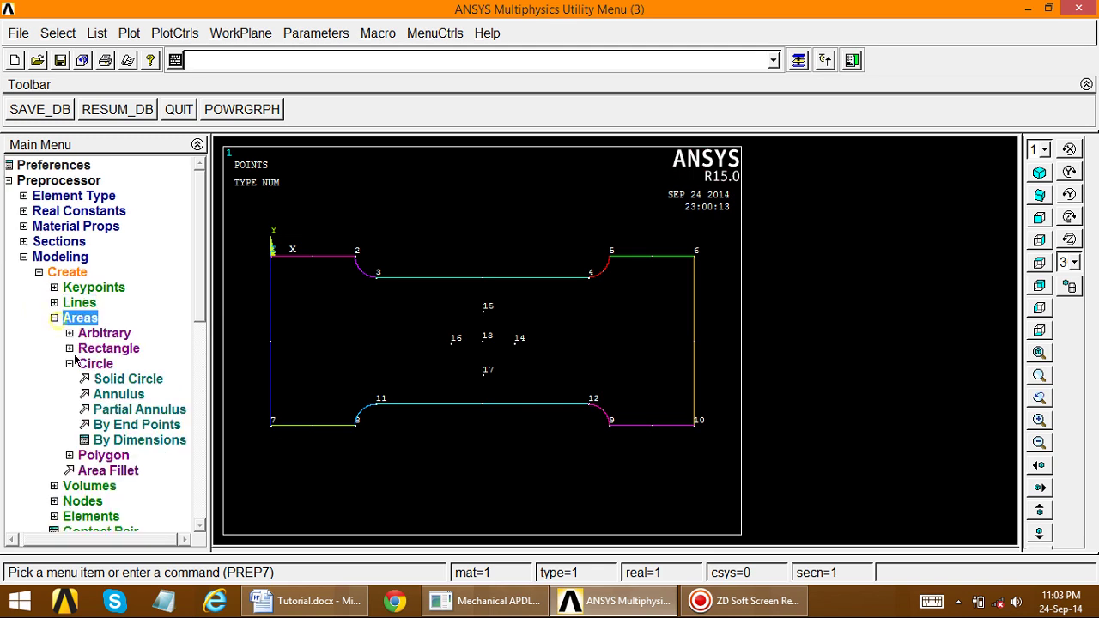
click(78, 334)
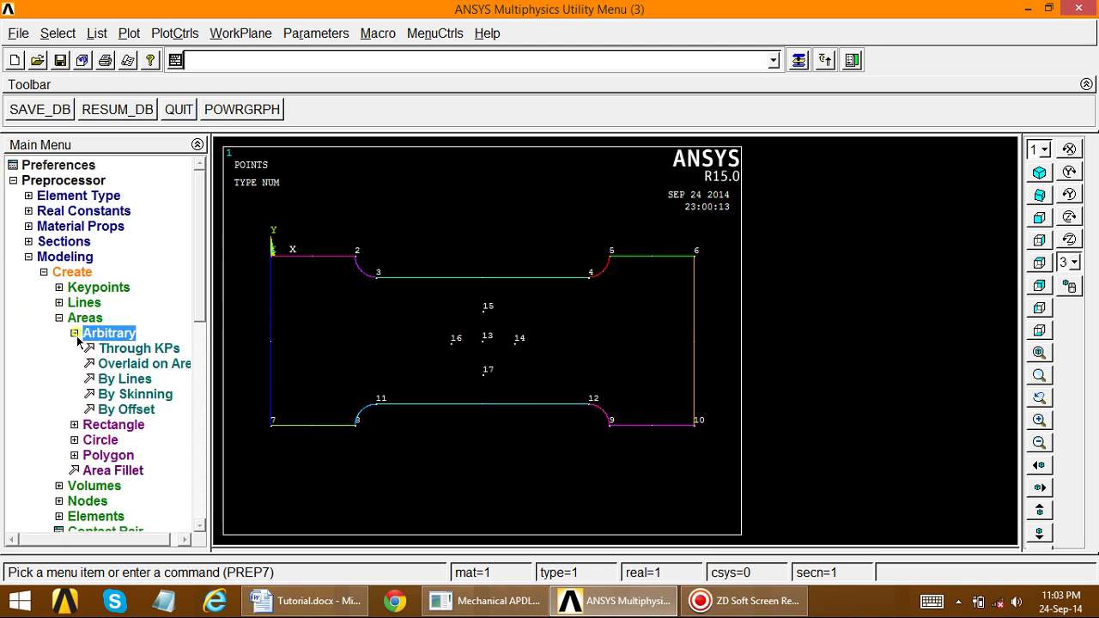
click(120, 384)
click(295, 255)
click(351, 273)
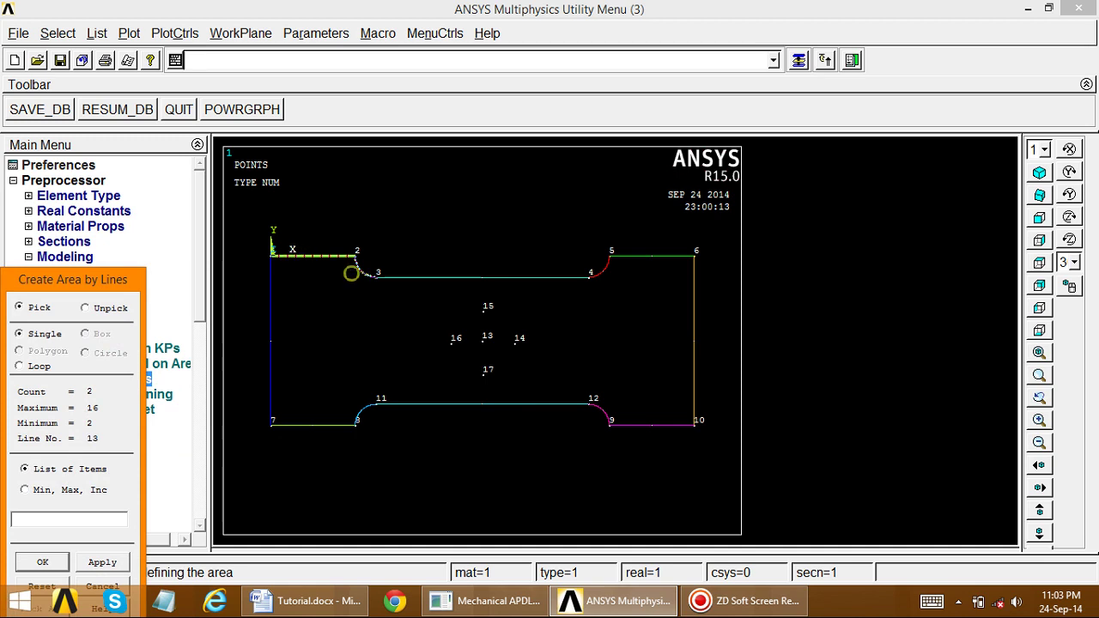
click(354, 274)
click(614, 261)
click(611, 266)
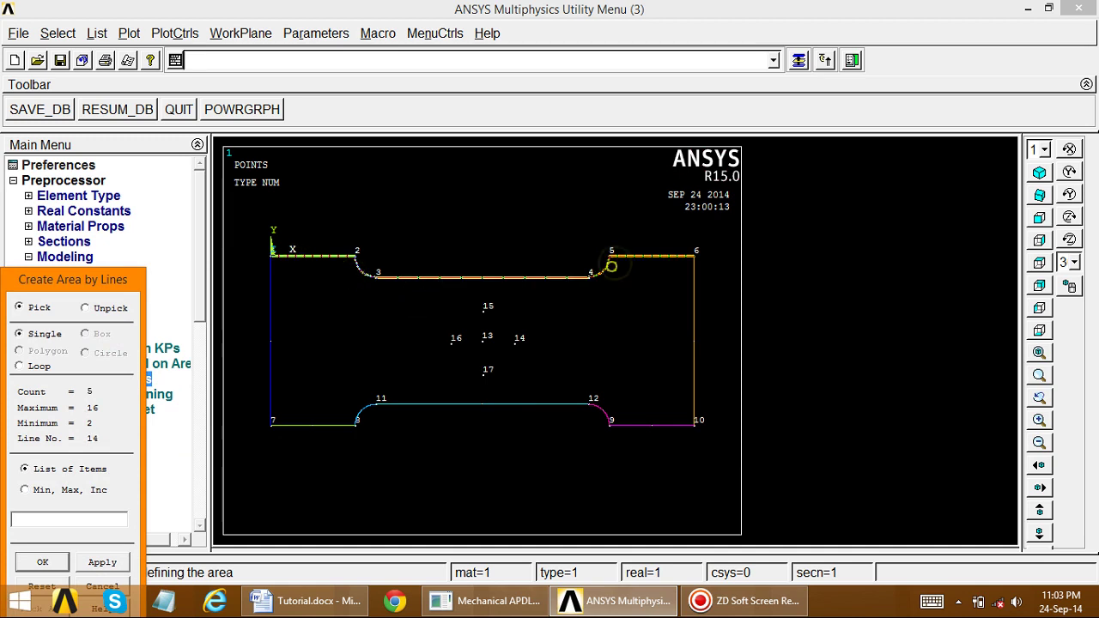
click(657, 307)
click(644, 427)
click(603, 421)
click(588, 430)
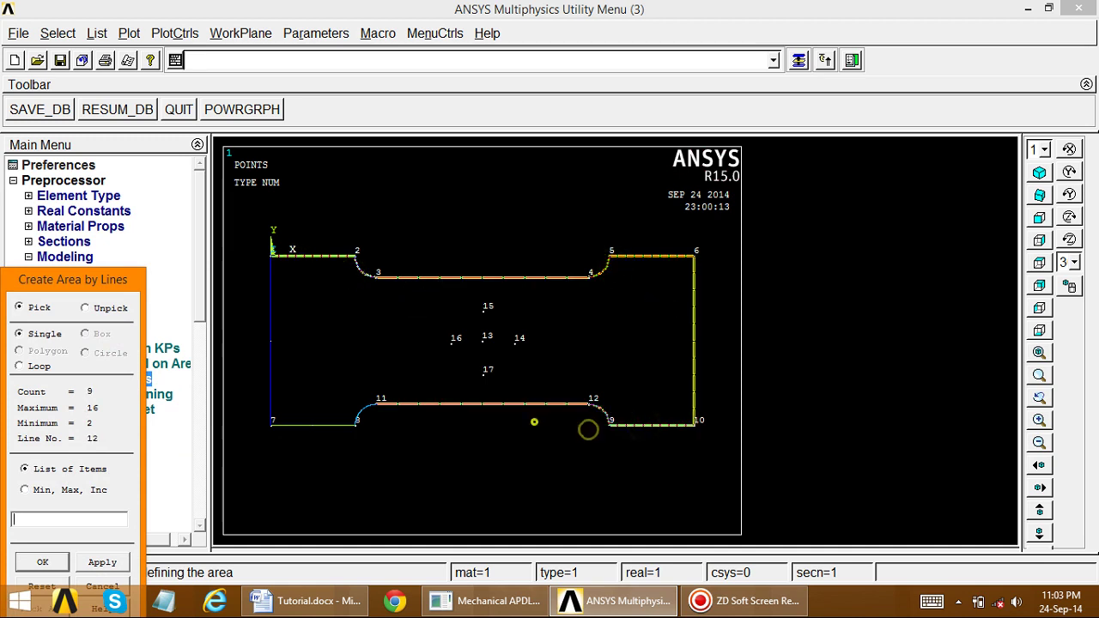
click(534, 421)
click(360, 422)
click(345, 432)
click(265, 398)
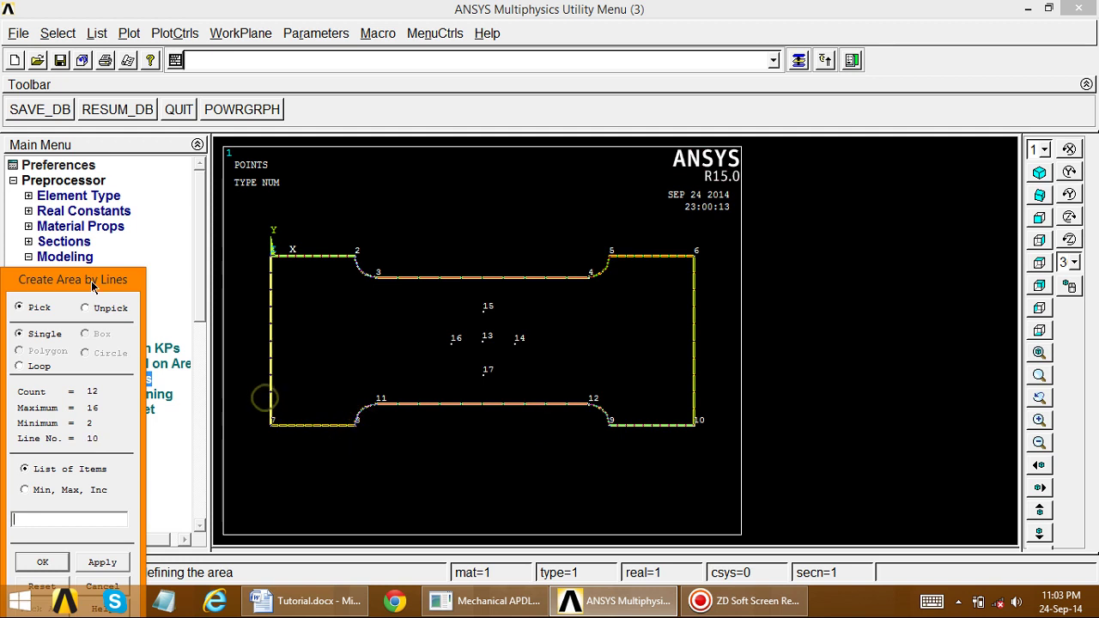
drag(92, 286, 152, 195)
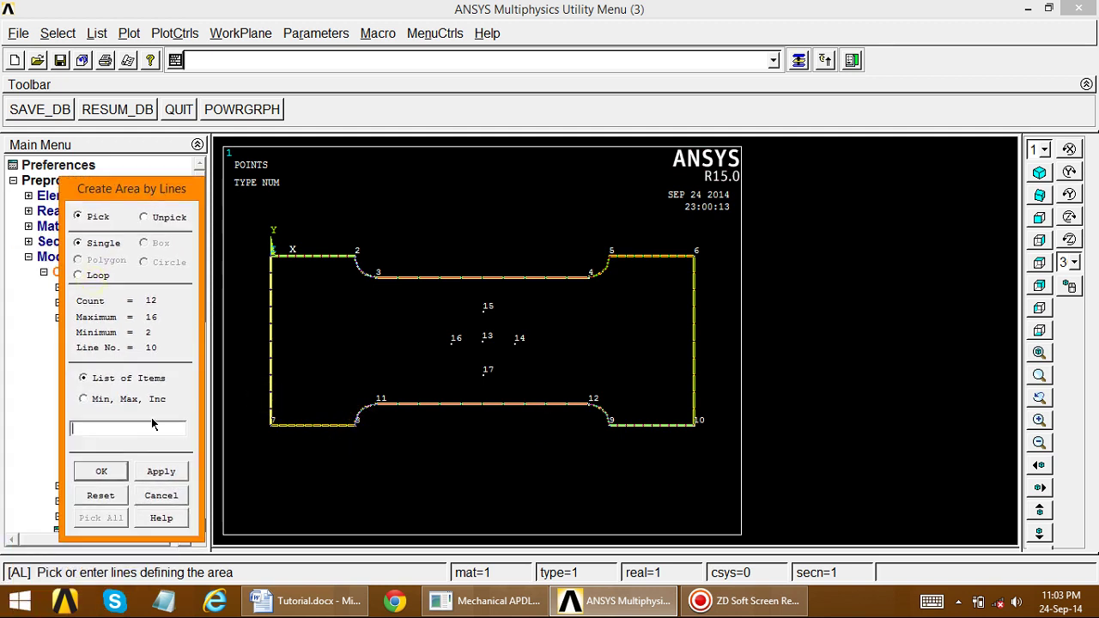
click(101, 471)
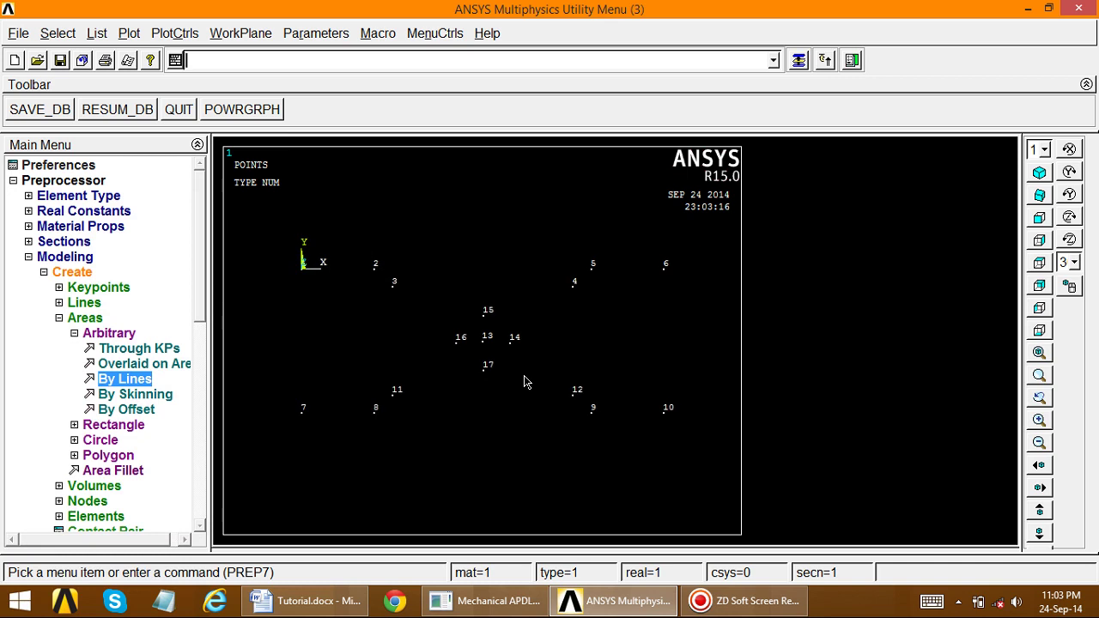
Replot areas, lines and keypoints with Multi-Plots and compare against the tutorial drawing
click(129, 33)
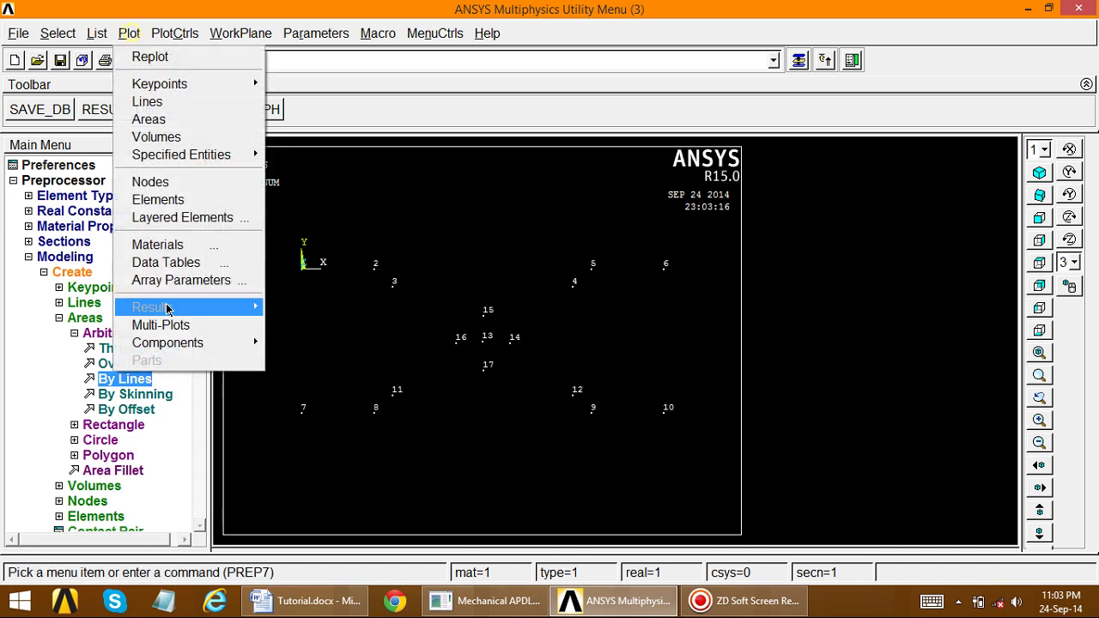
click(163, 325)
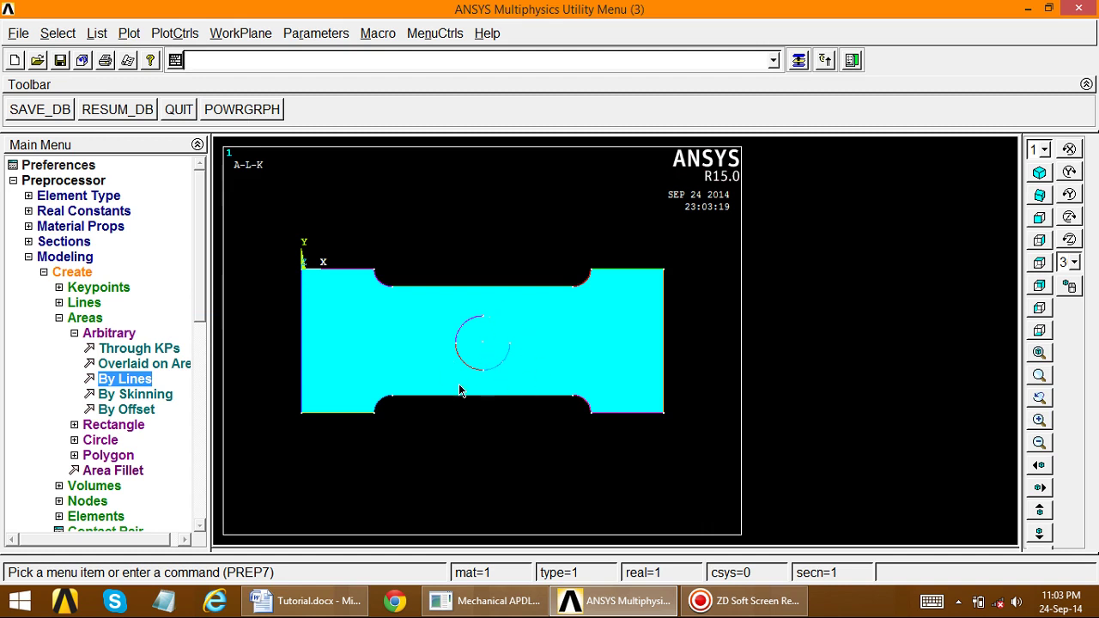
click(307, 601)
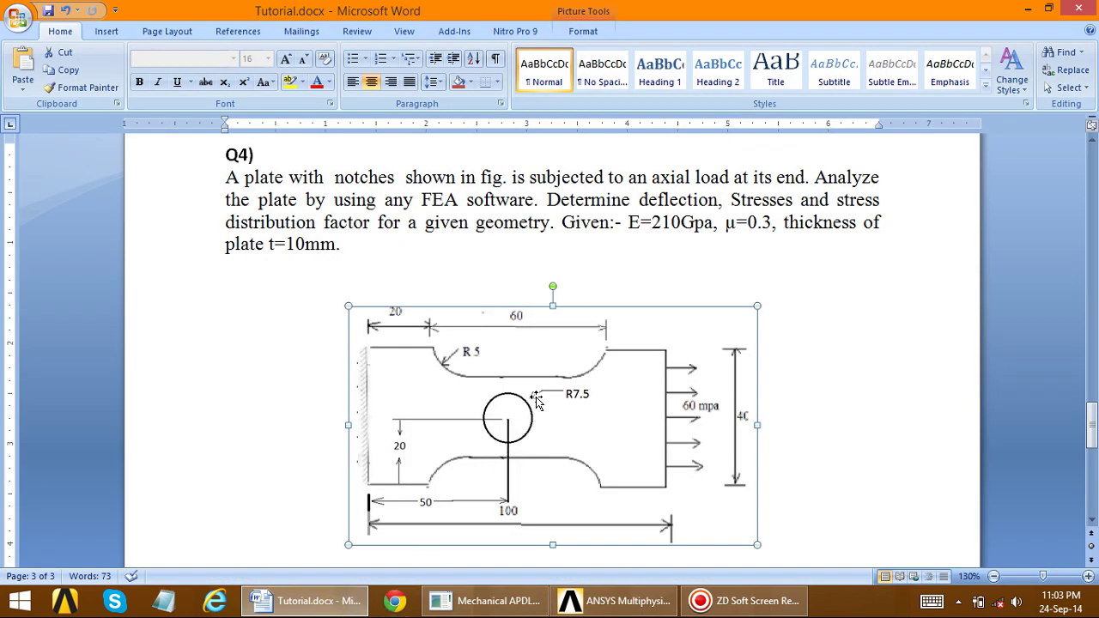
click(306, 601)
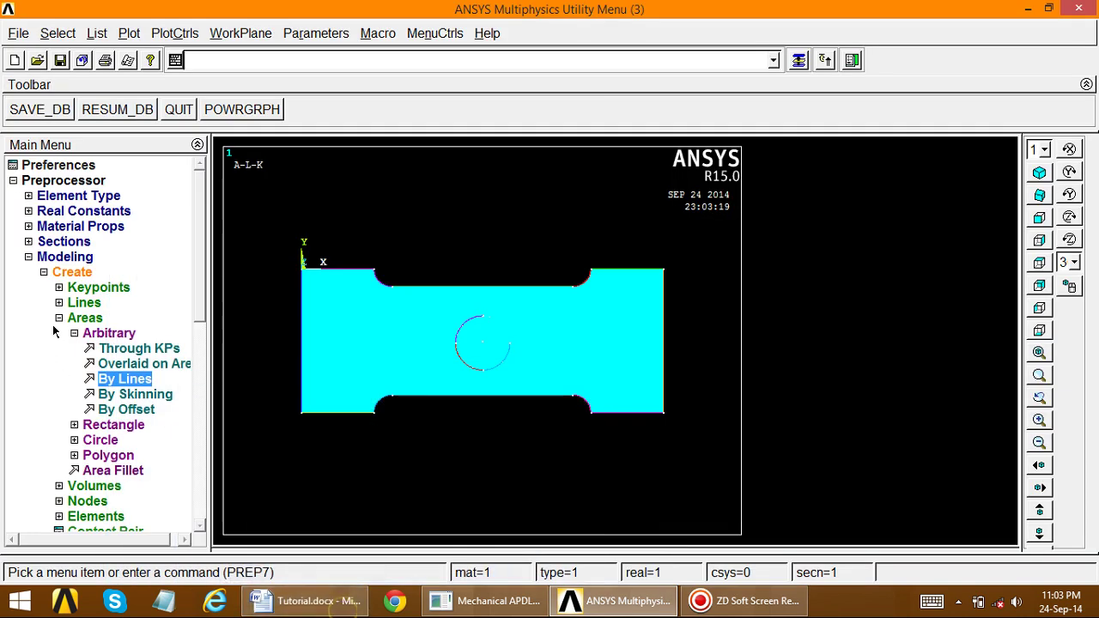
click(53, 273)
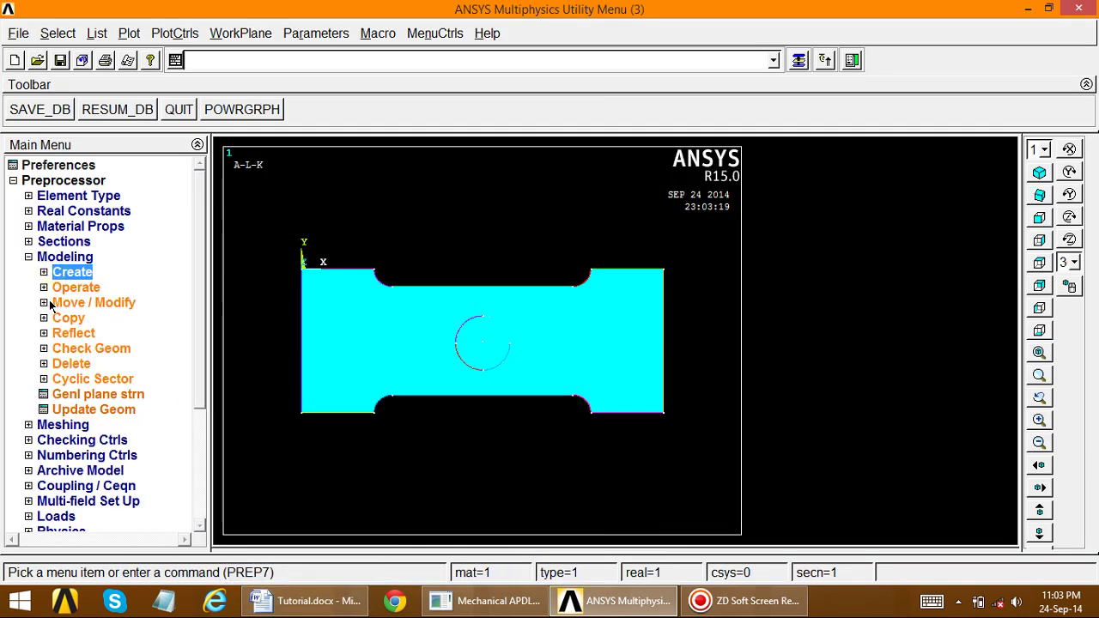
Boolean-subtract the circular area from the plate area to leave a central hole
click(50, 287)
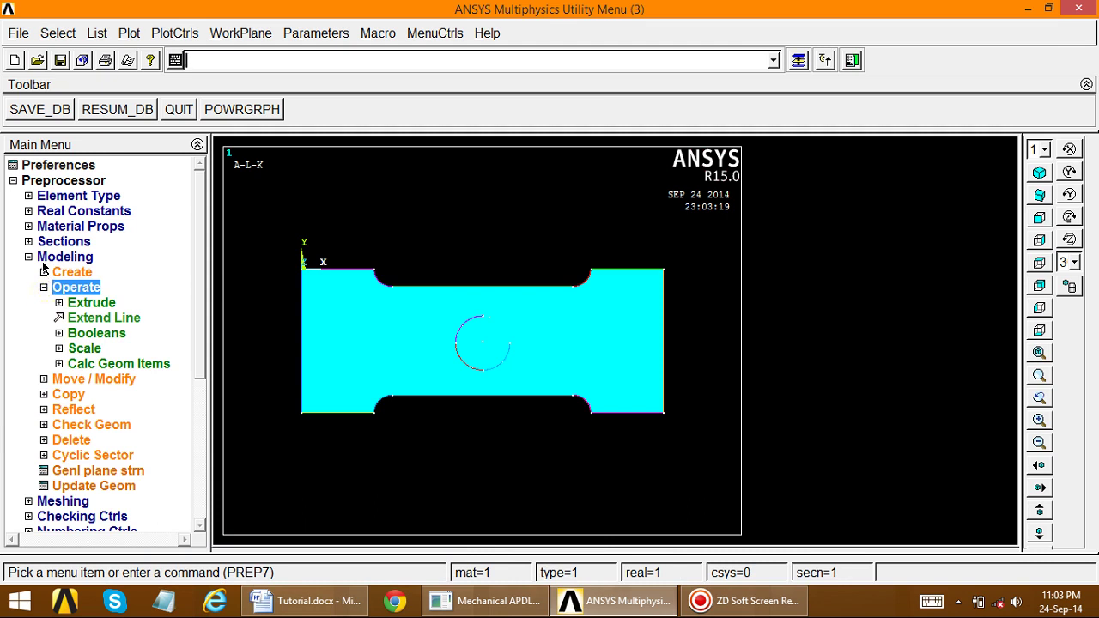
click(71, 333)
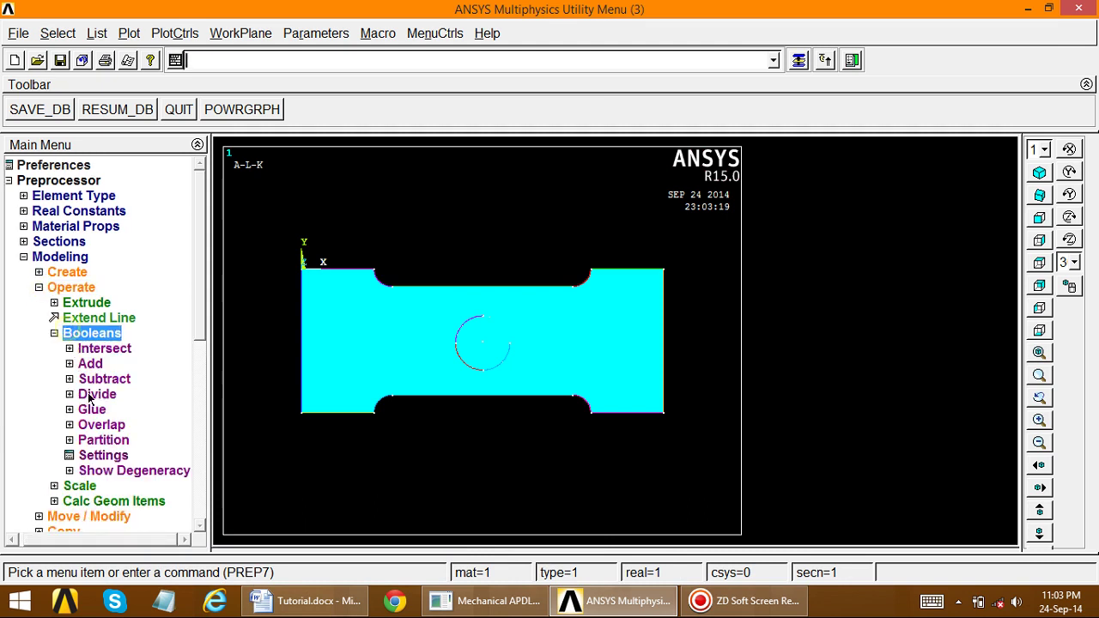
click(92, 380)
click(111, 410)
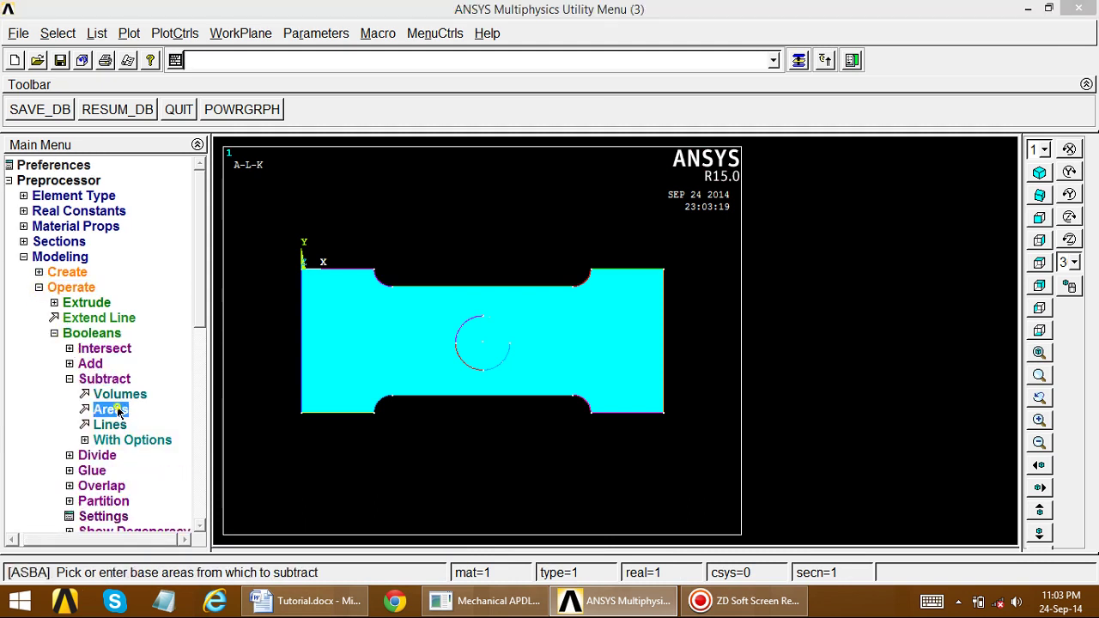
drag(109, 283, 149, 185)
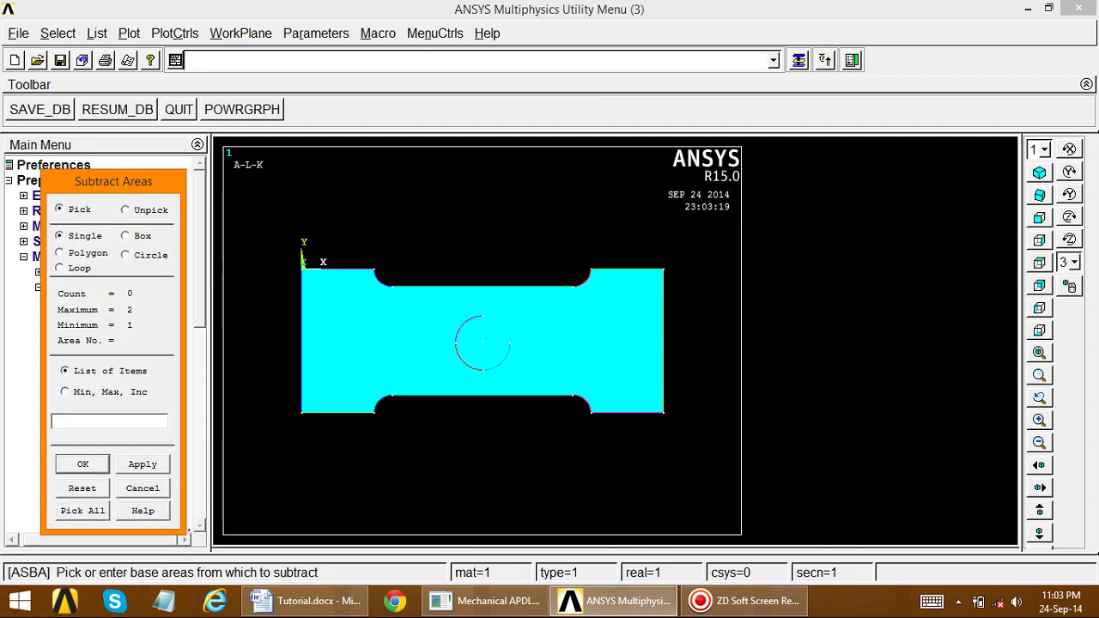
drag(336, 398, 338, 395)
click(142, 464)
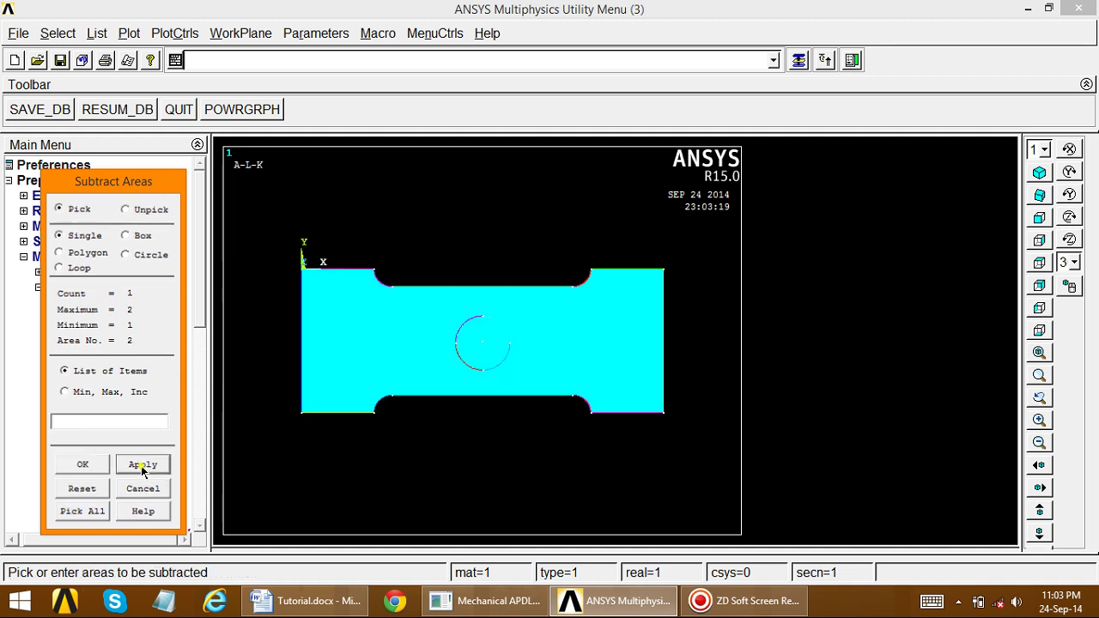
drag(119, 285, 146, 232)
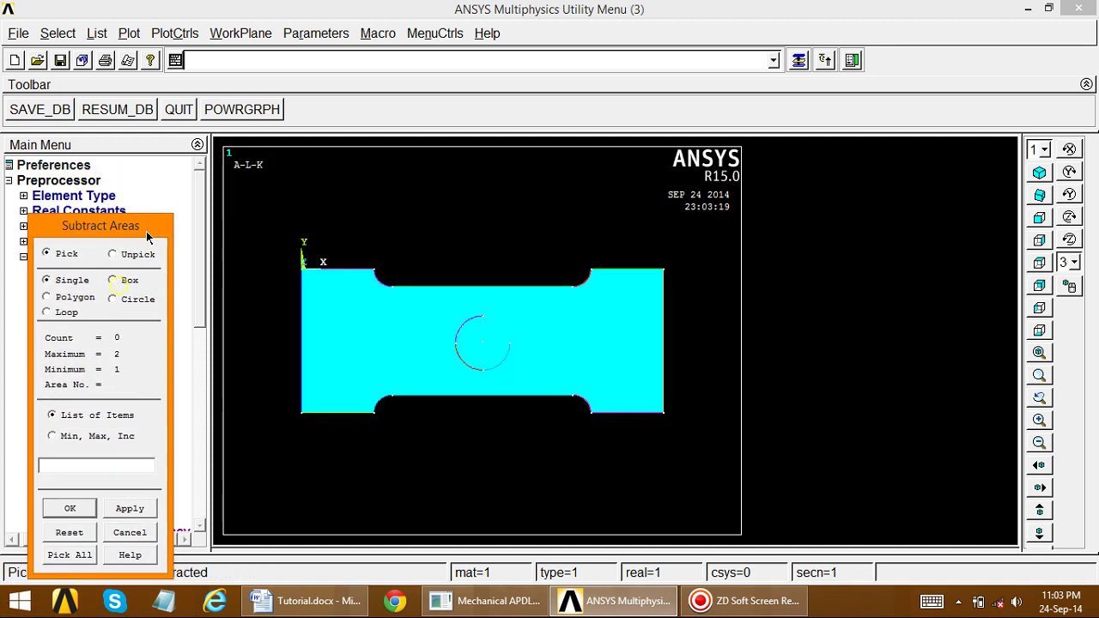
click(483, 344)
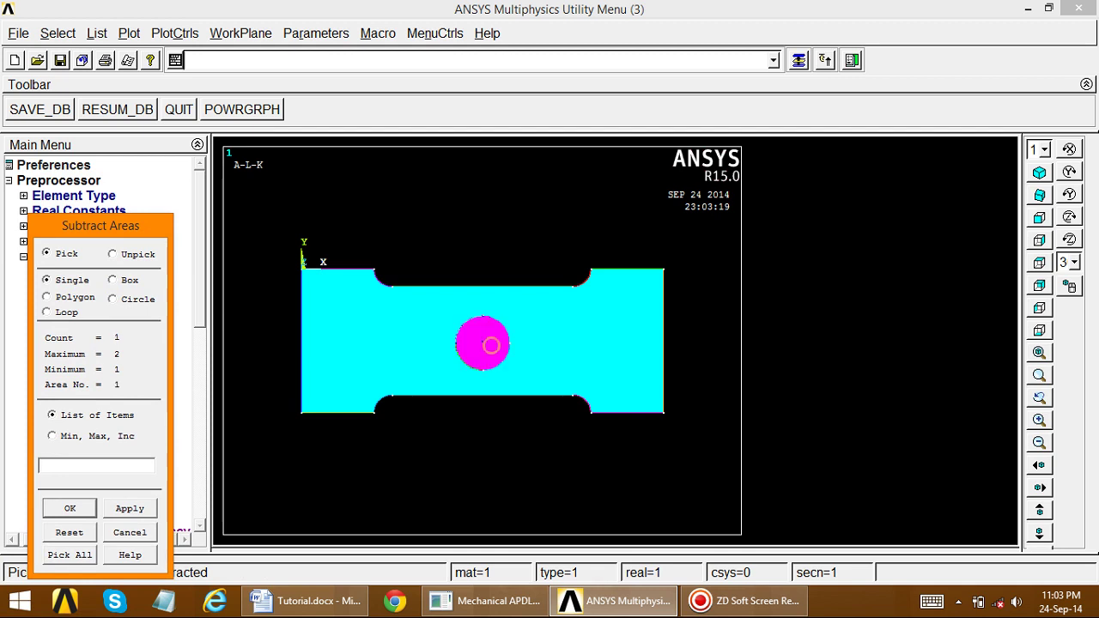
click(63, 509)
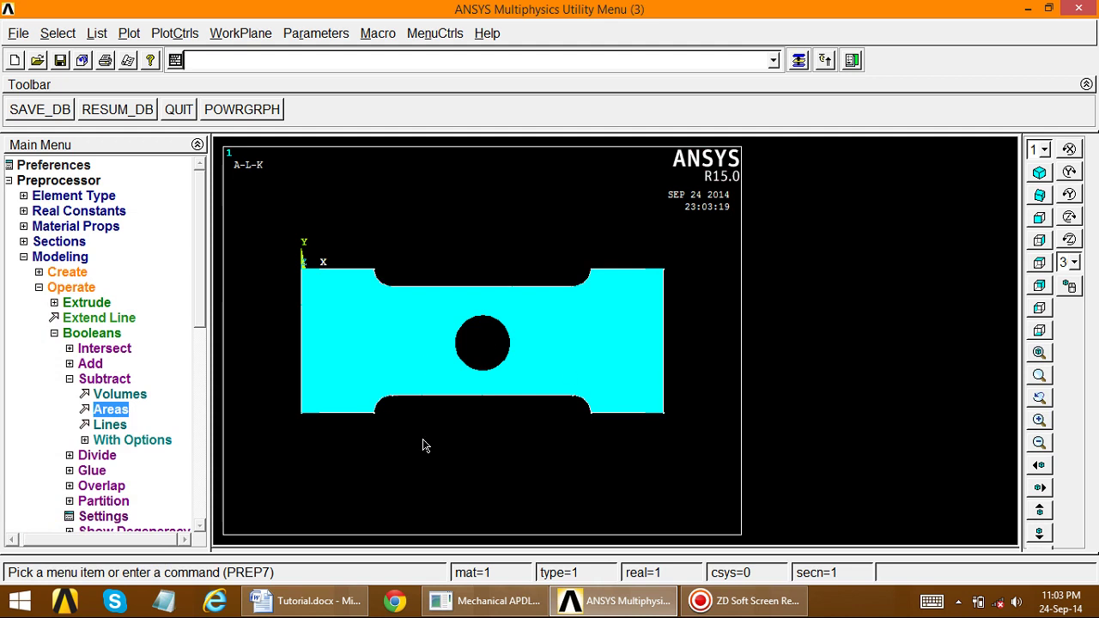
Fit the holed plate to the window, view it isometrically, then return to the front view
right_click(393, 231)
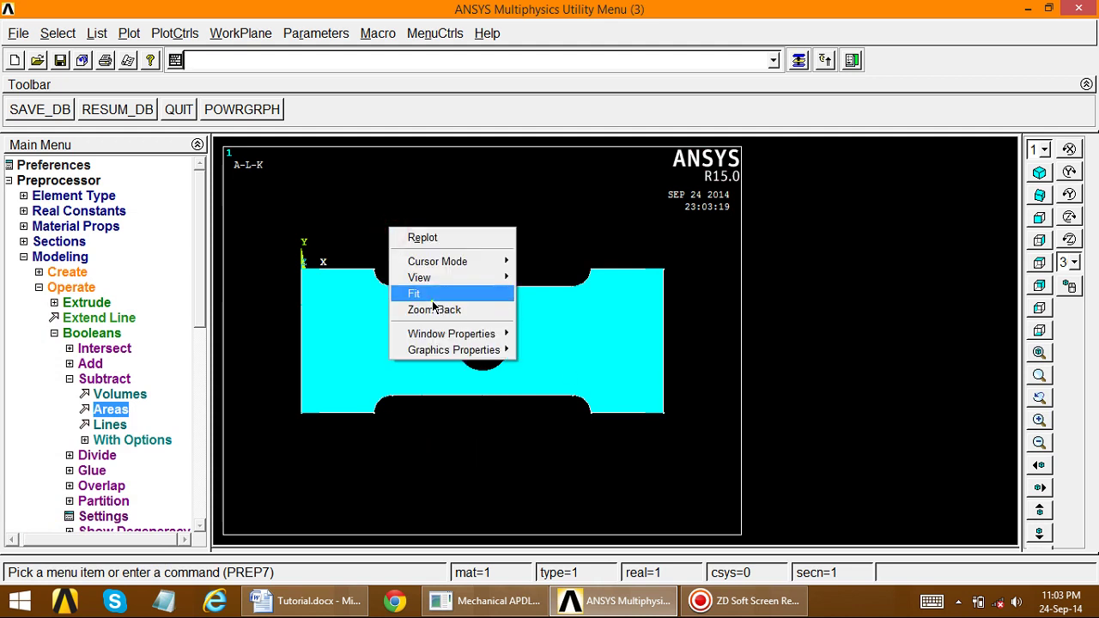
click(413, 293)
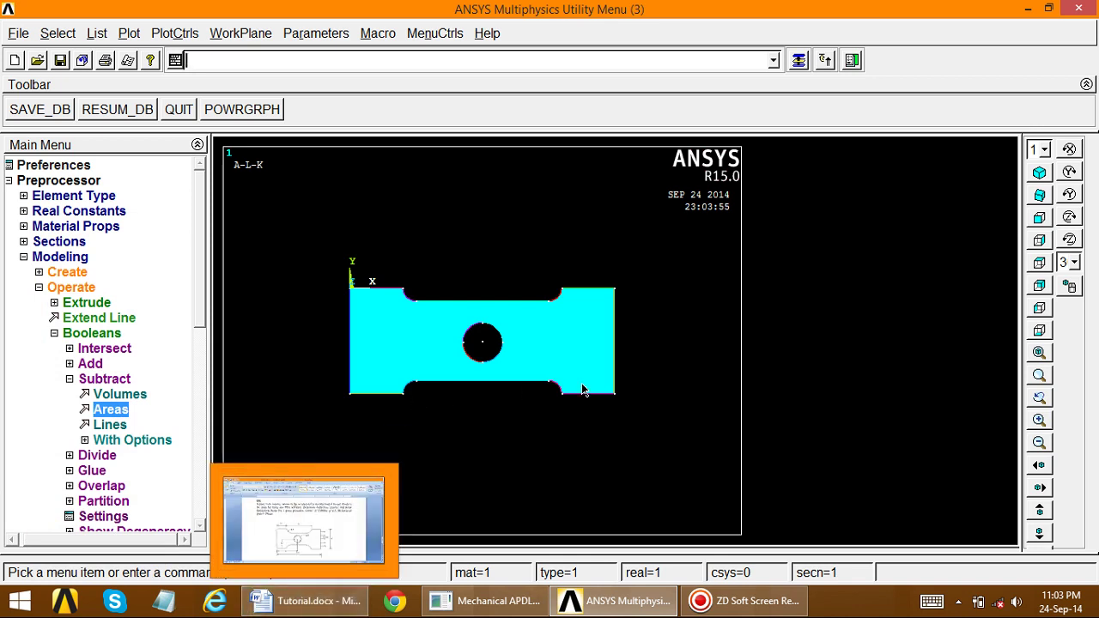
click(1040, 172)
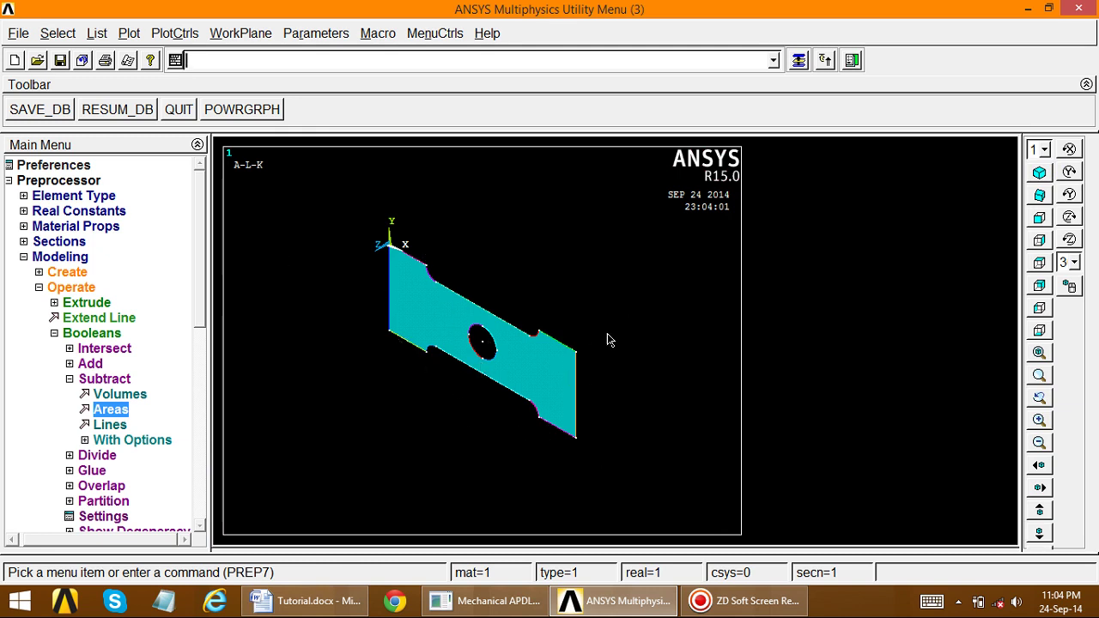
click(1039, 218)
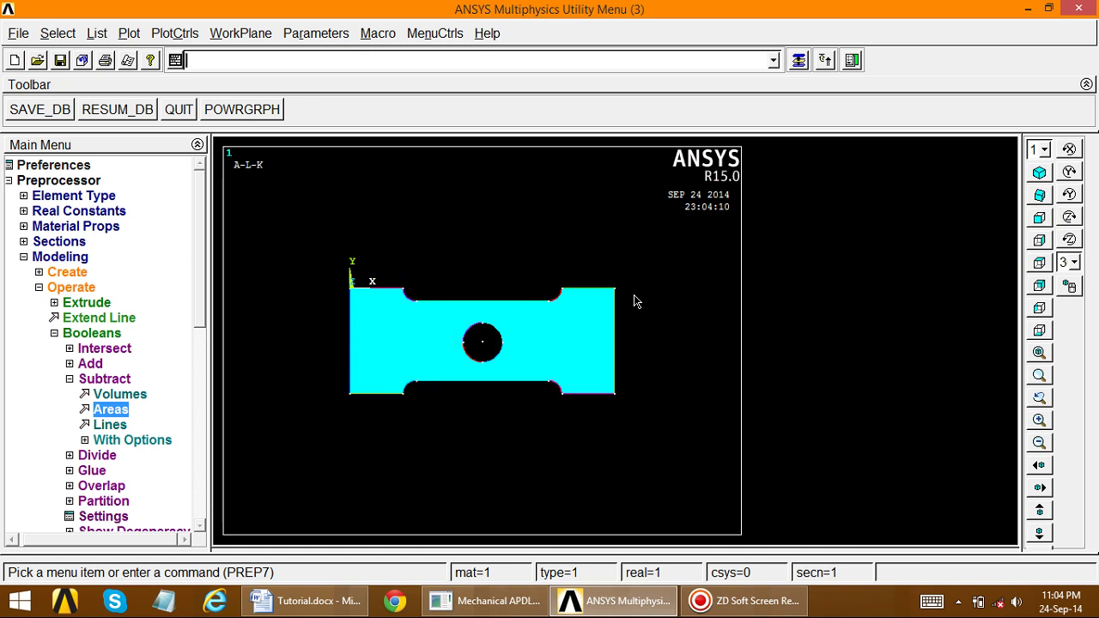
click(55, 196)
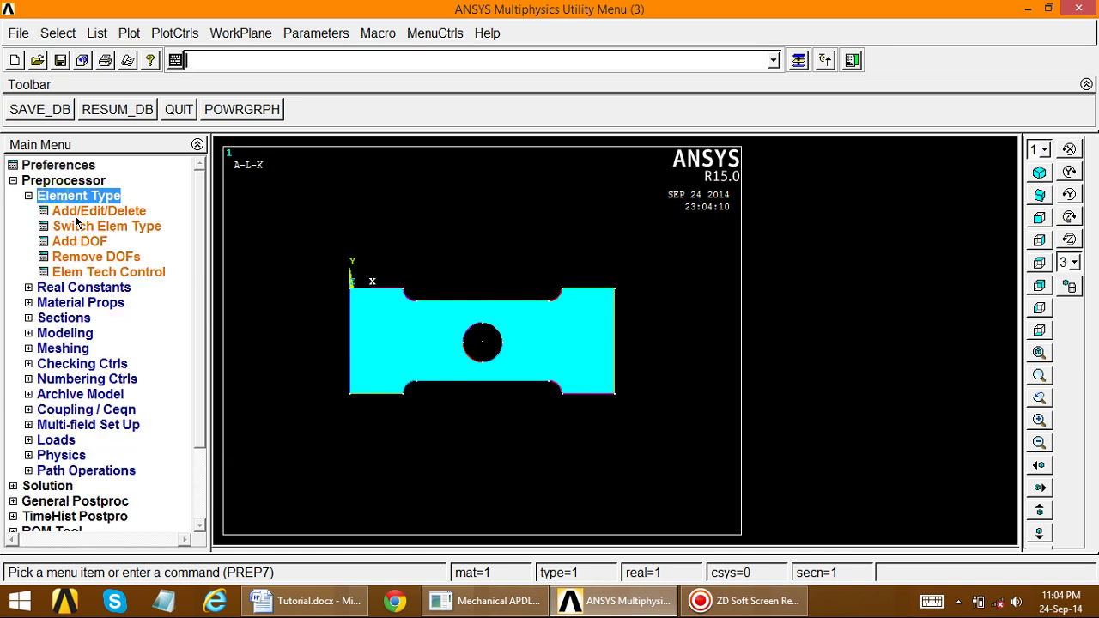
Add the Solid 8-node 183 element (PLANE183) as element type 1
click(75, 215)
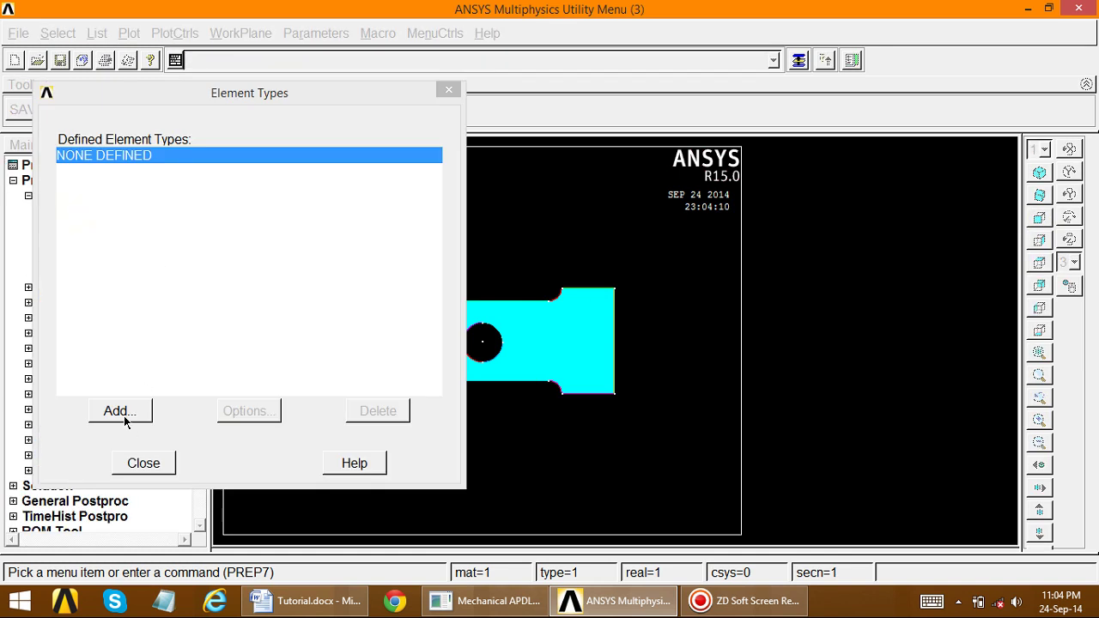
click(120, 411)
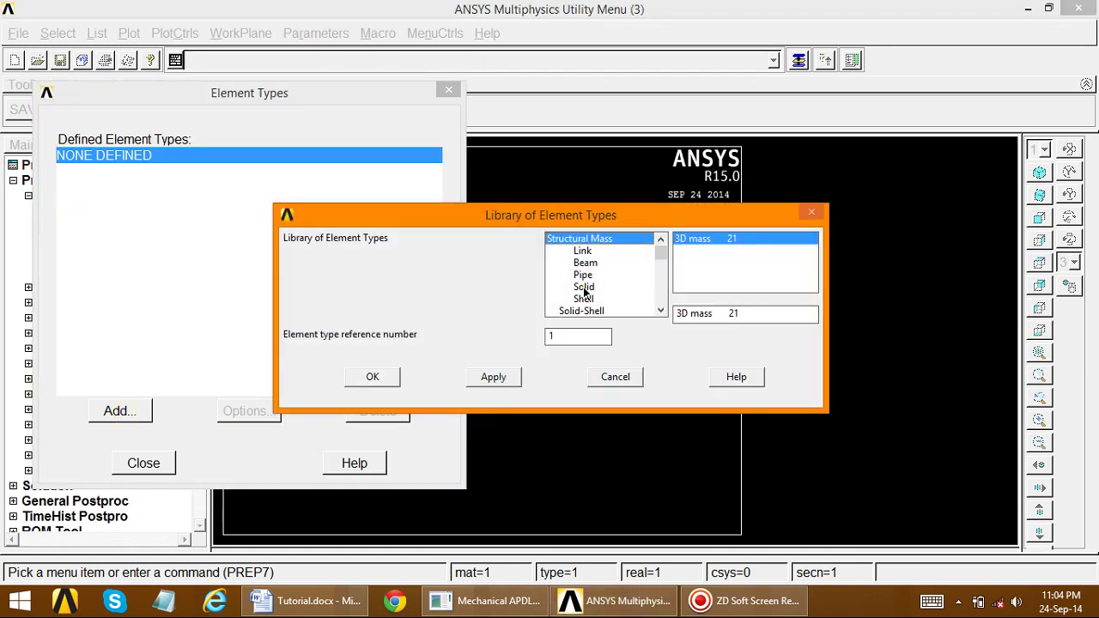
click(584, 291)
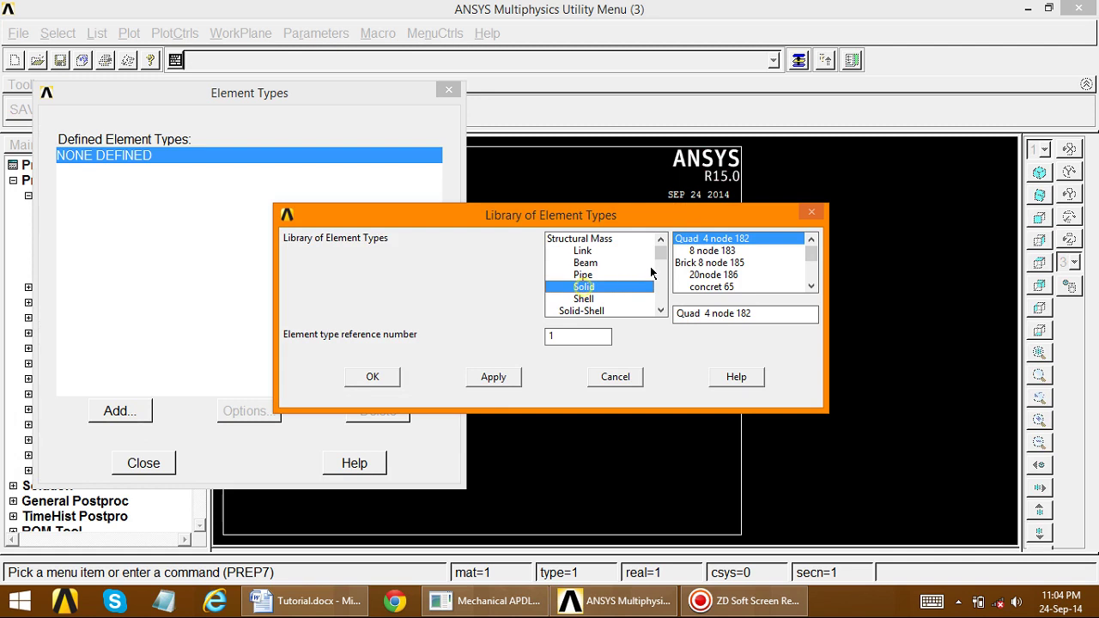
click(706, 251)
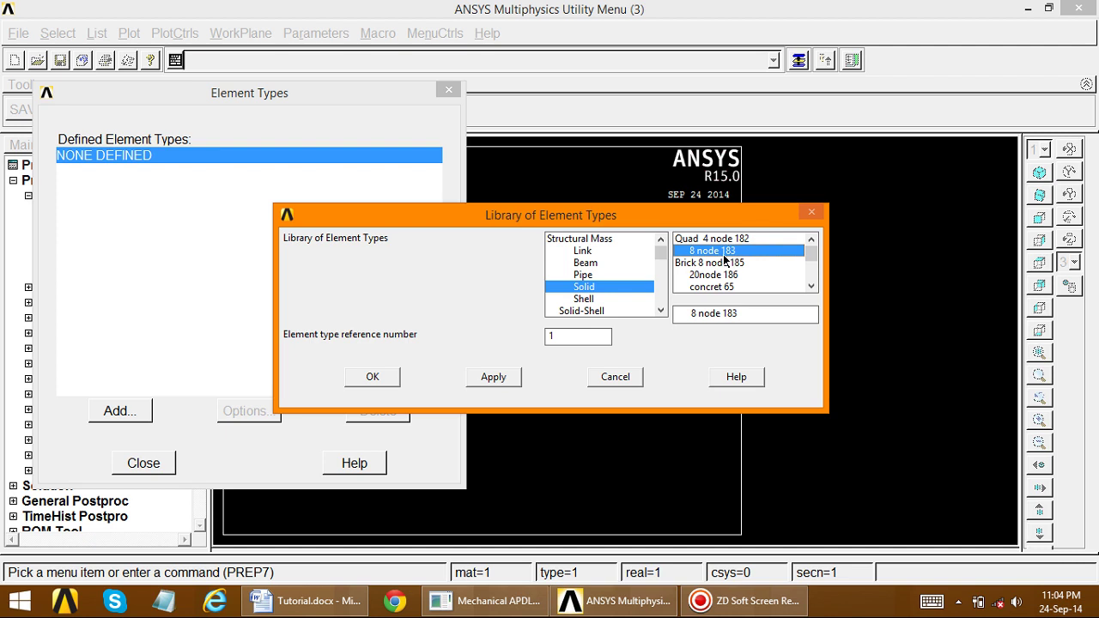
click(360, 381)
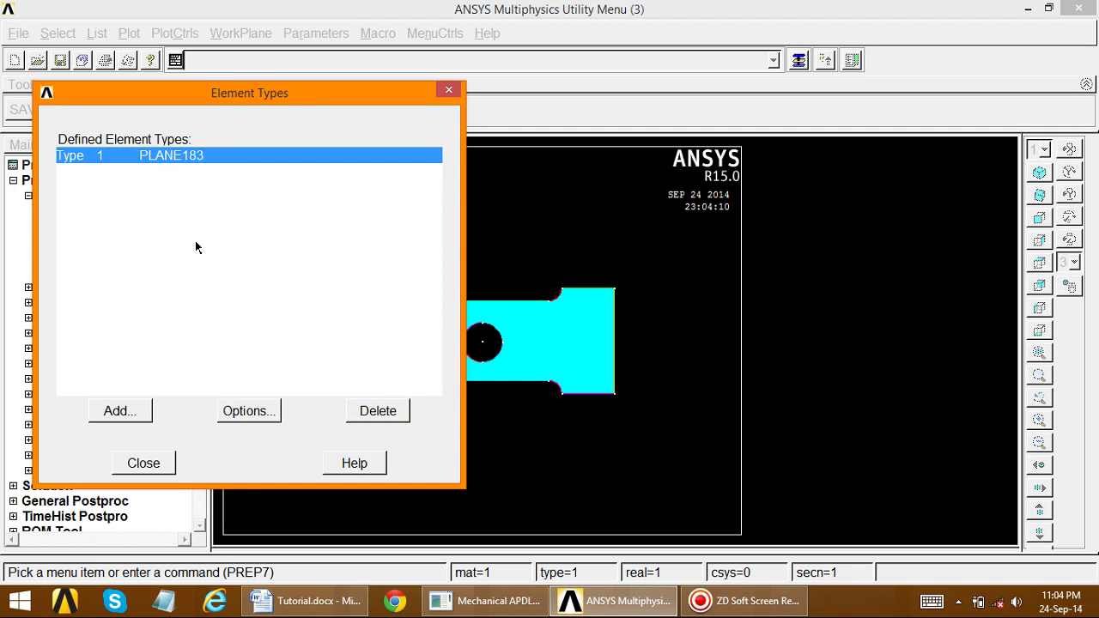
Set PLANE183 element behaviour to plane stress with thickness
click(240, 412)
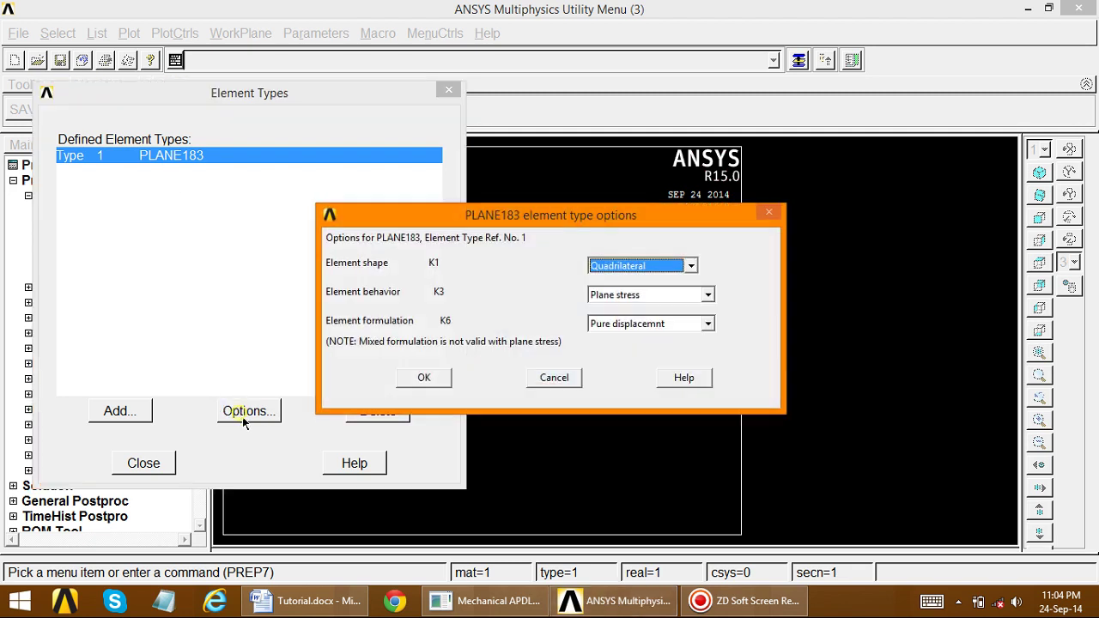
click(606, 296)
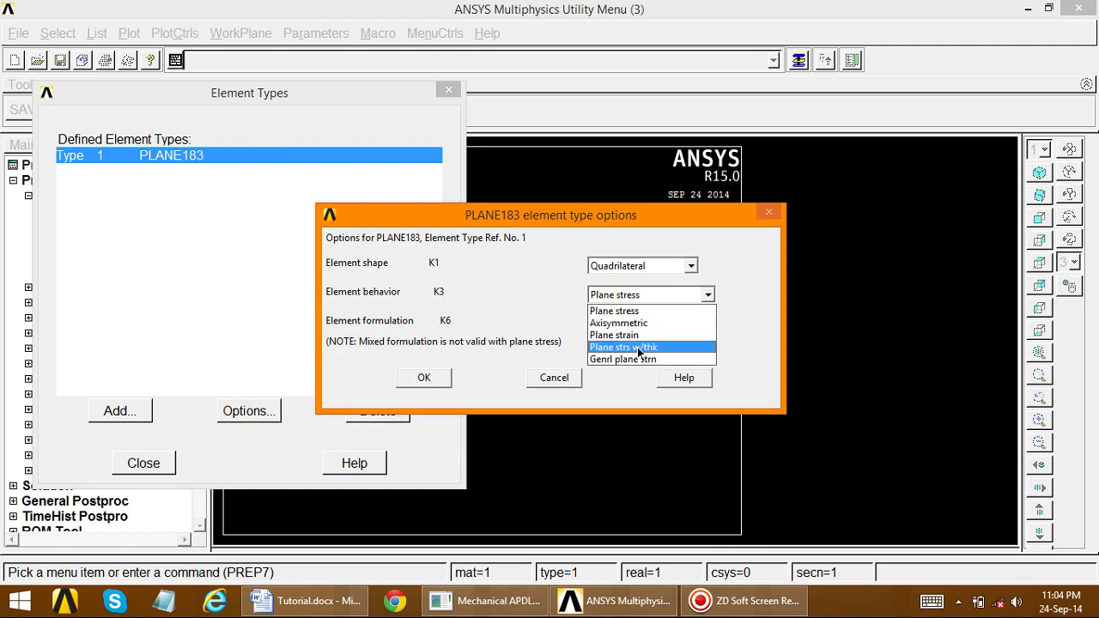
click(638, 347)
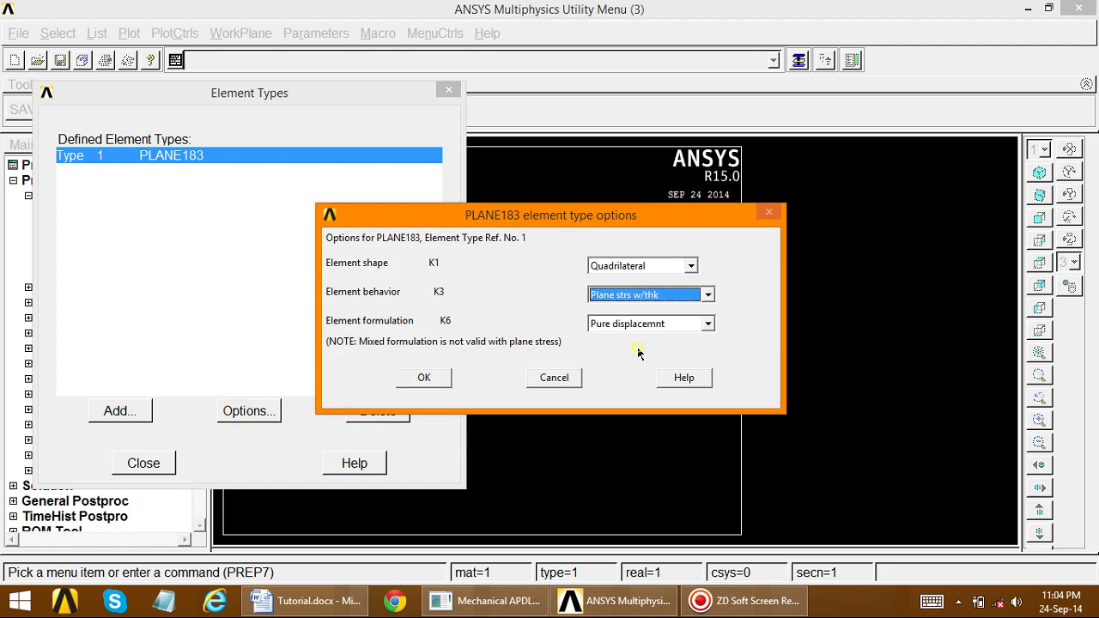
click(423, 377)
Create real constant set 1 for PLANE183 with thickness THK 10
click(154, 464)
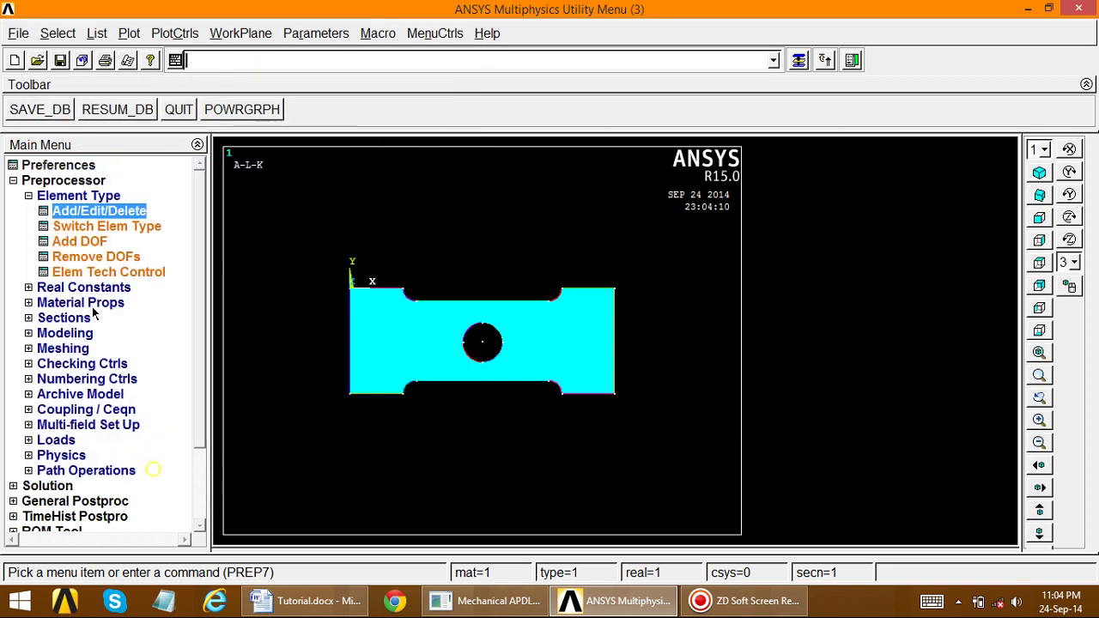
click(47, 196)
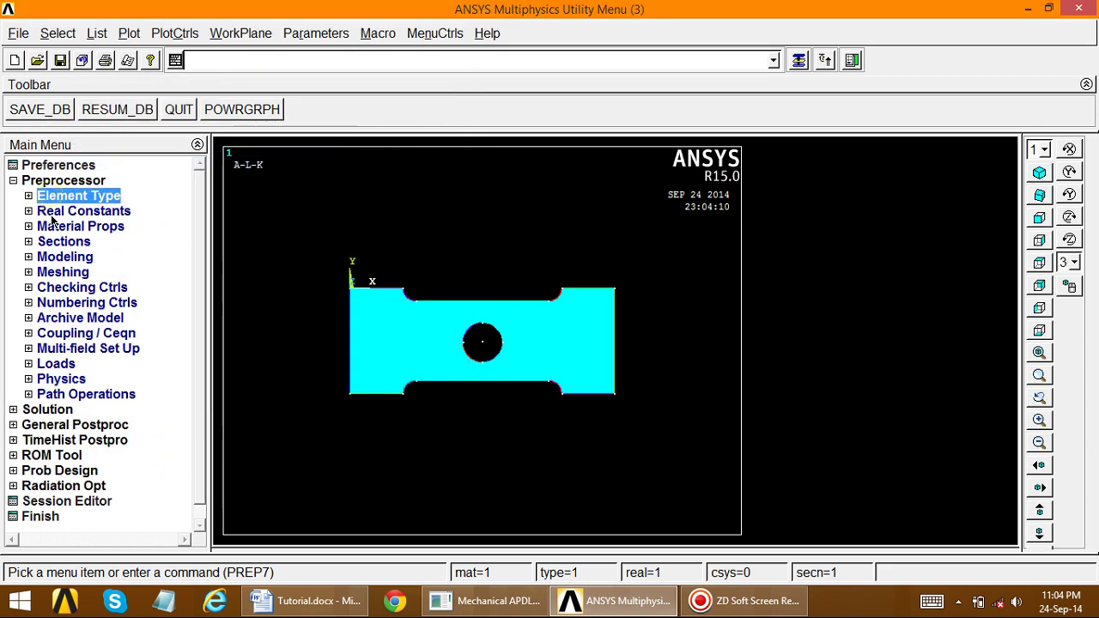
click(53, 211)
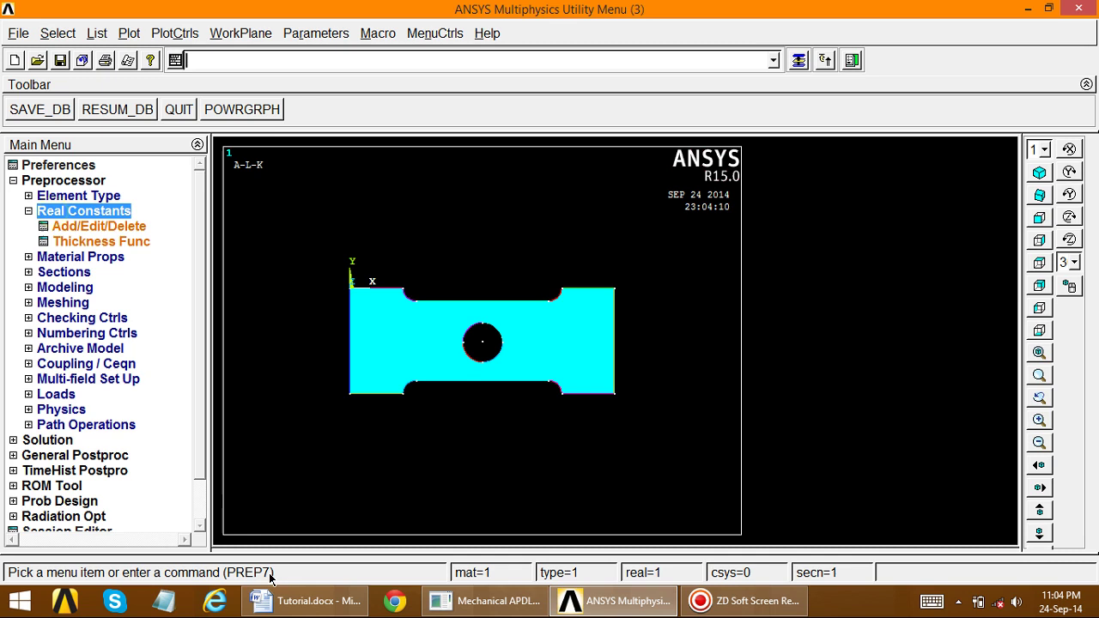
click(99, 226)
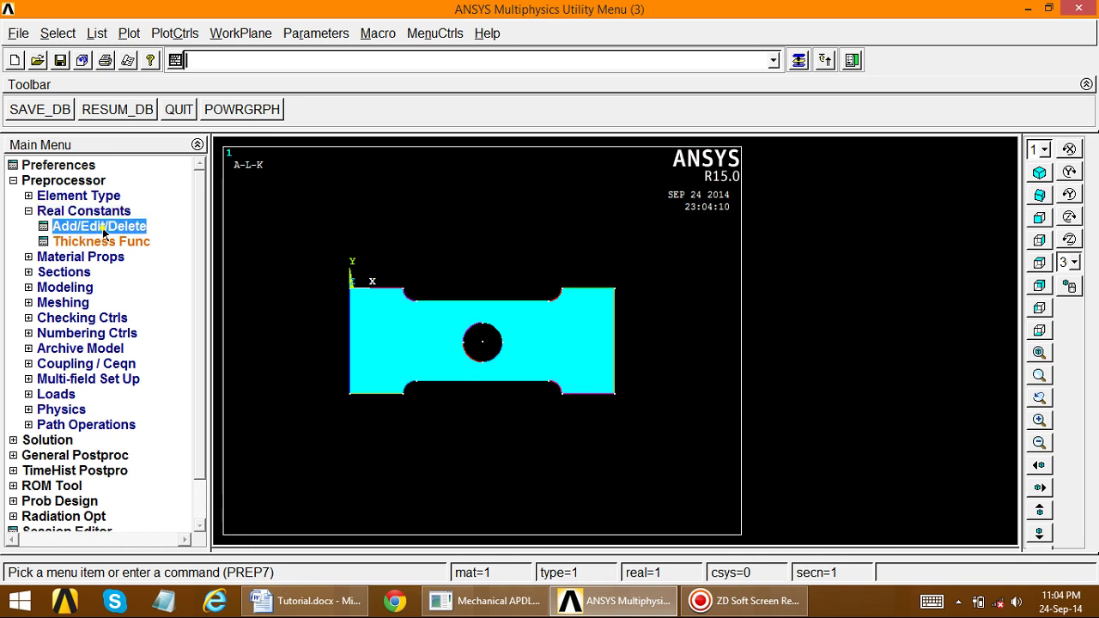
click(89, 353)
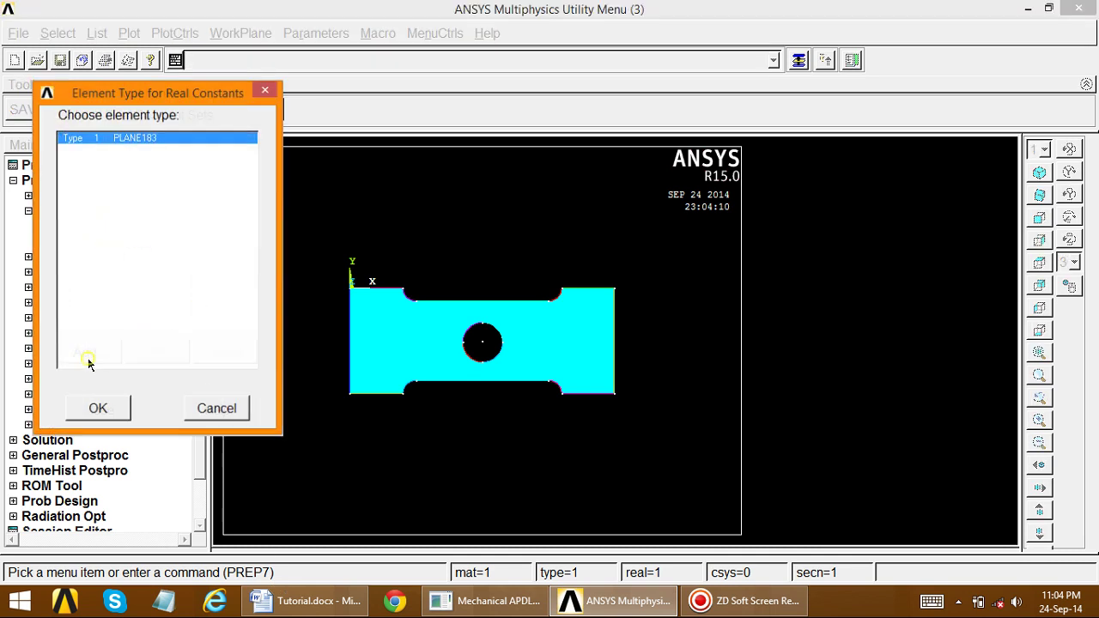
click(113, 410)
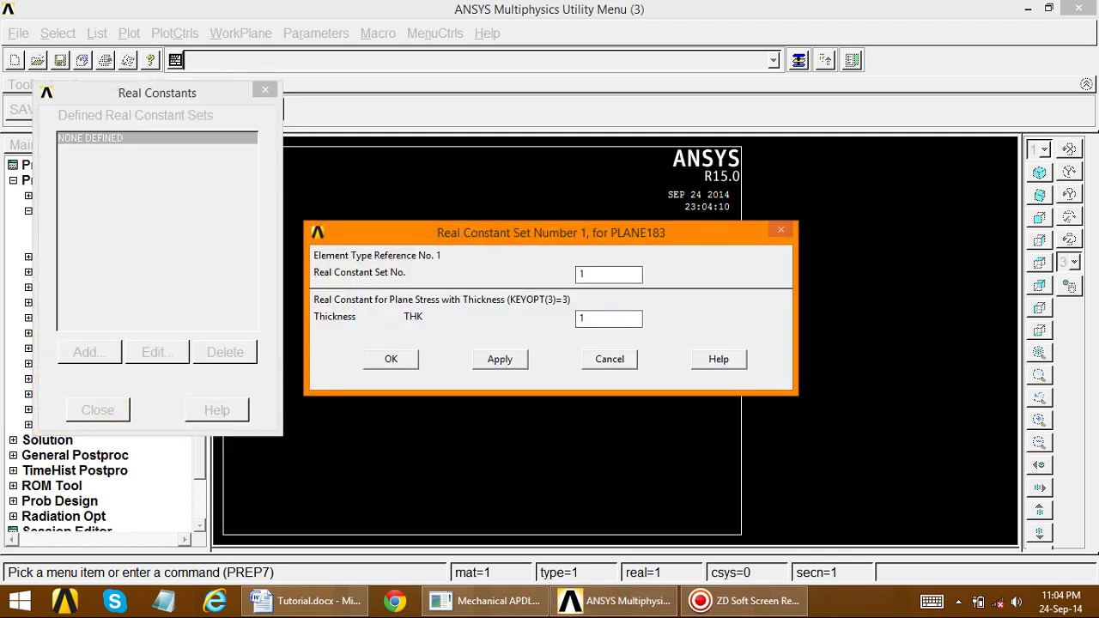
text(10)
click(373, 360)
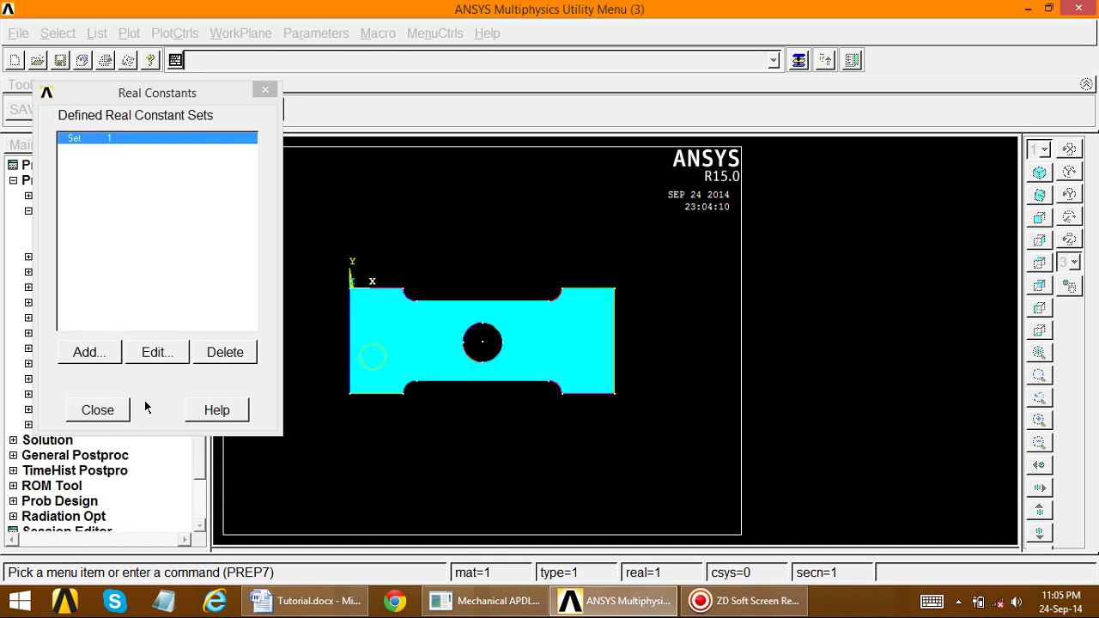
click(112, 414)
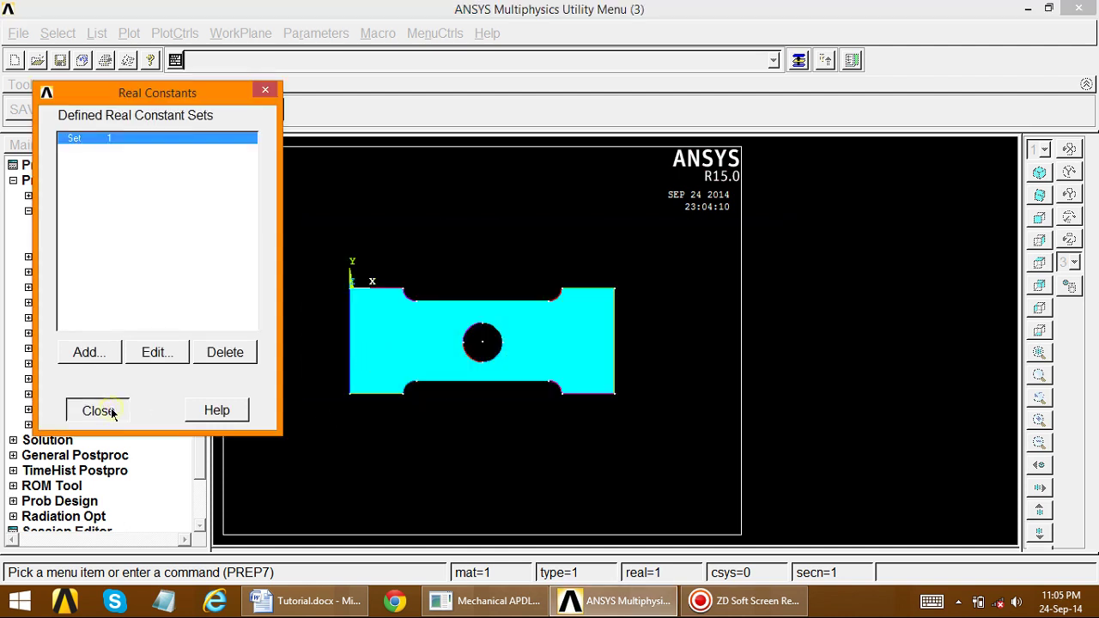
click(41, 212)
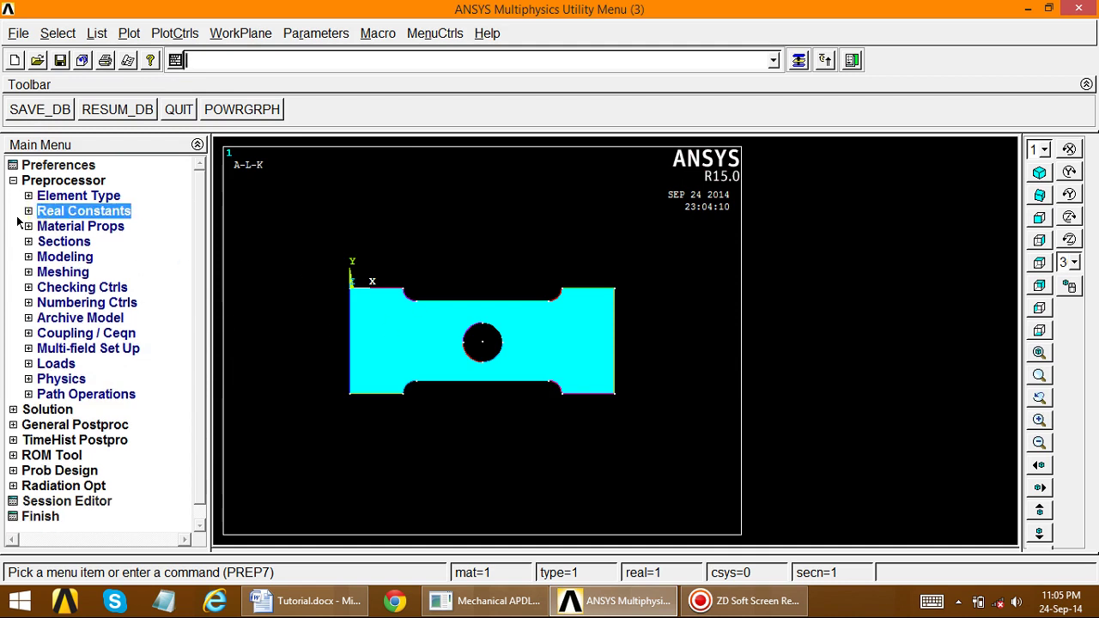
Give material 1 a linear isotropic elastic model with EX 210e3 and a PRXY value from the tutorial
click(81, 226)
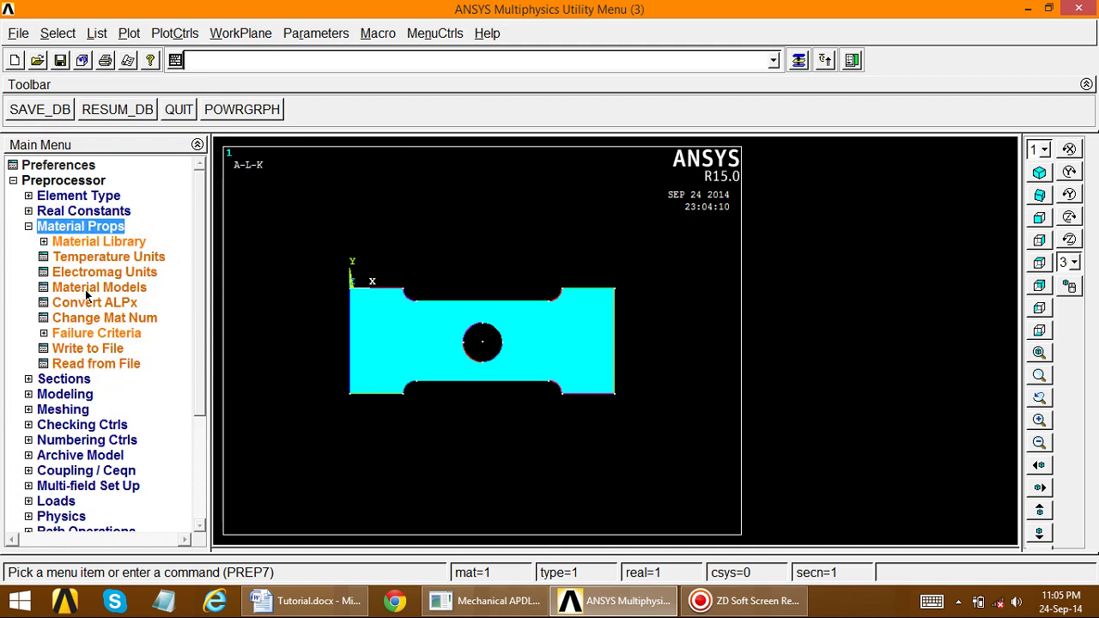
click(86, 292)
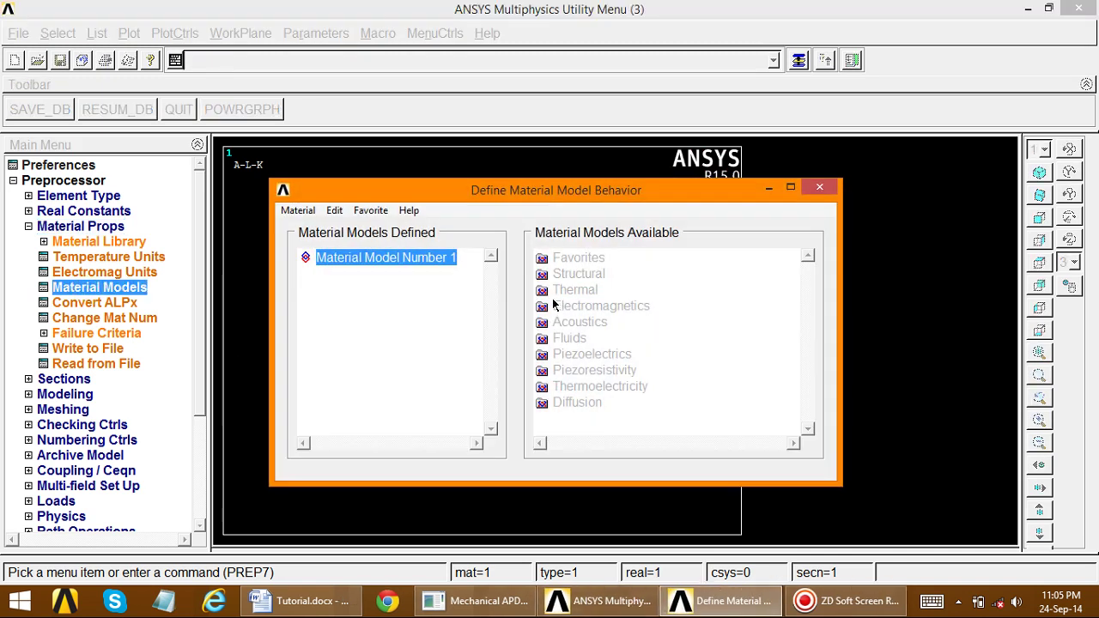
double_click(575, 274)
double_click(593, 290)
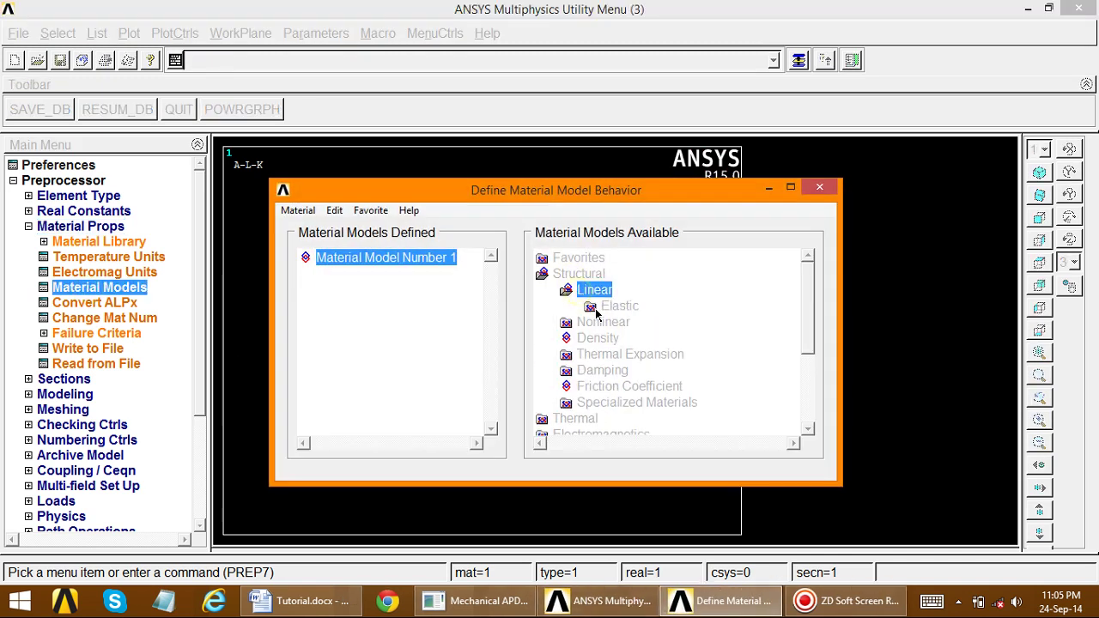
double_click(618, 307)
double_click(615, 325)
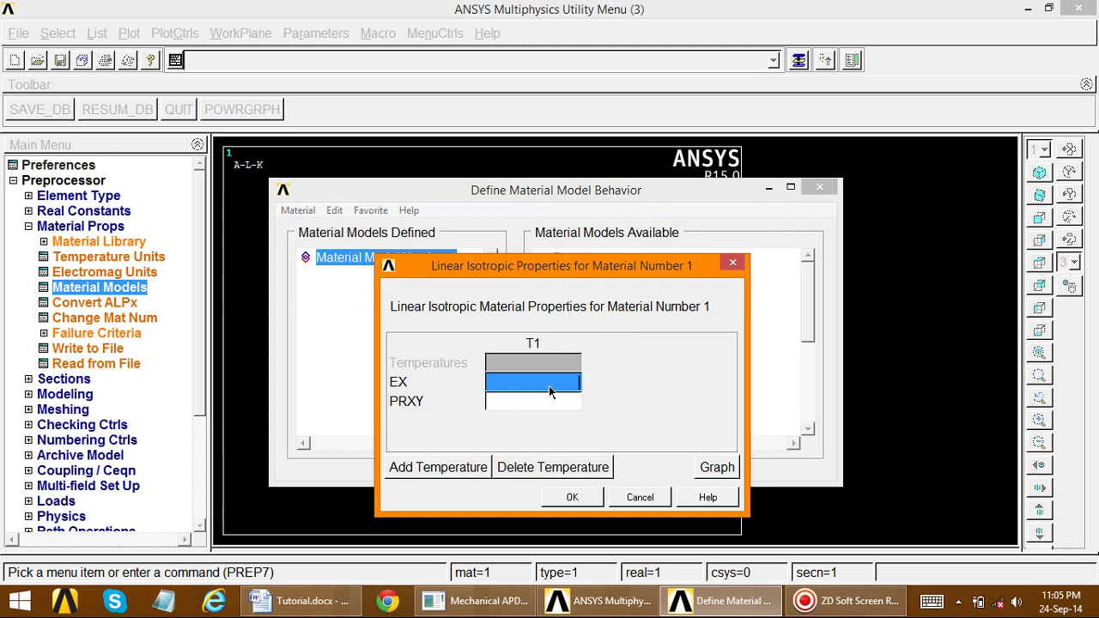
click(300, 601)
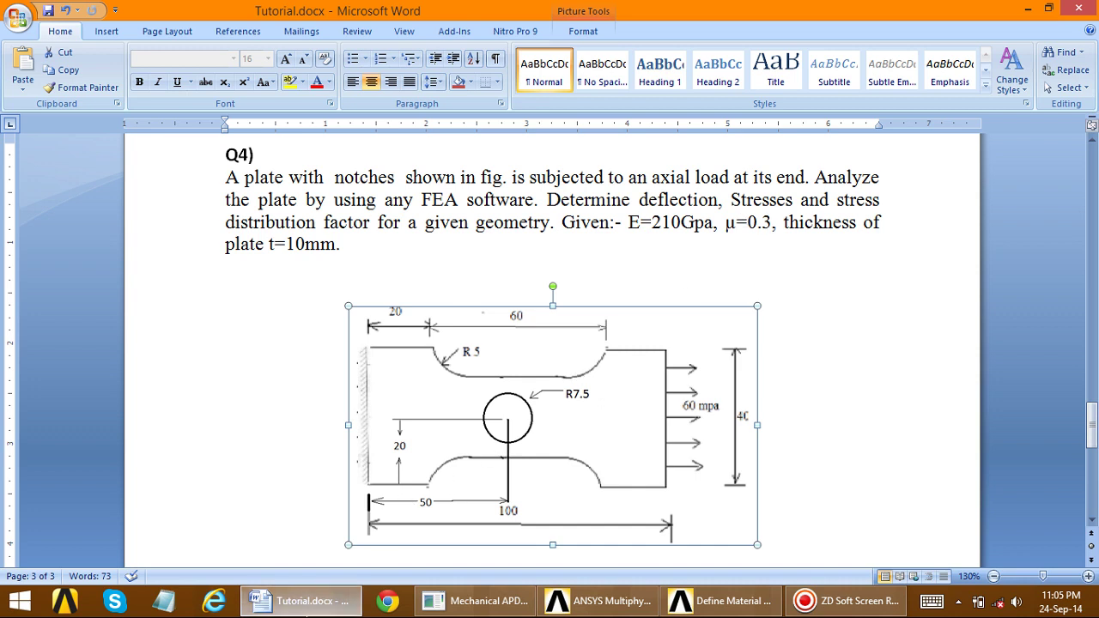
key(alt+Tab)
text(2)
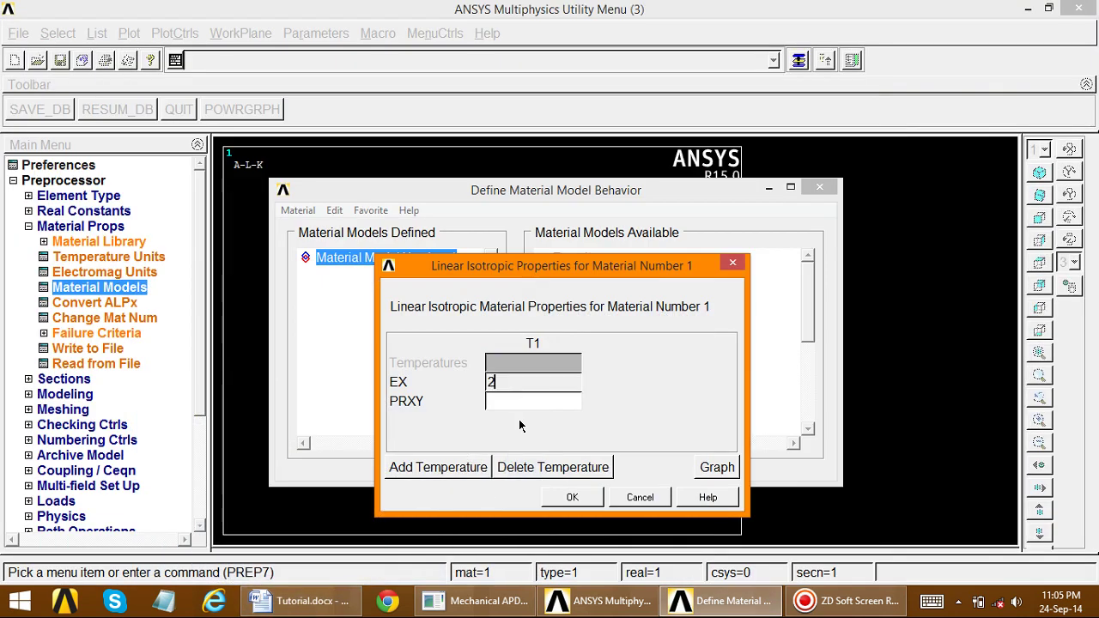
text(10e3)
click(512, 406)
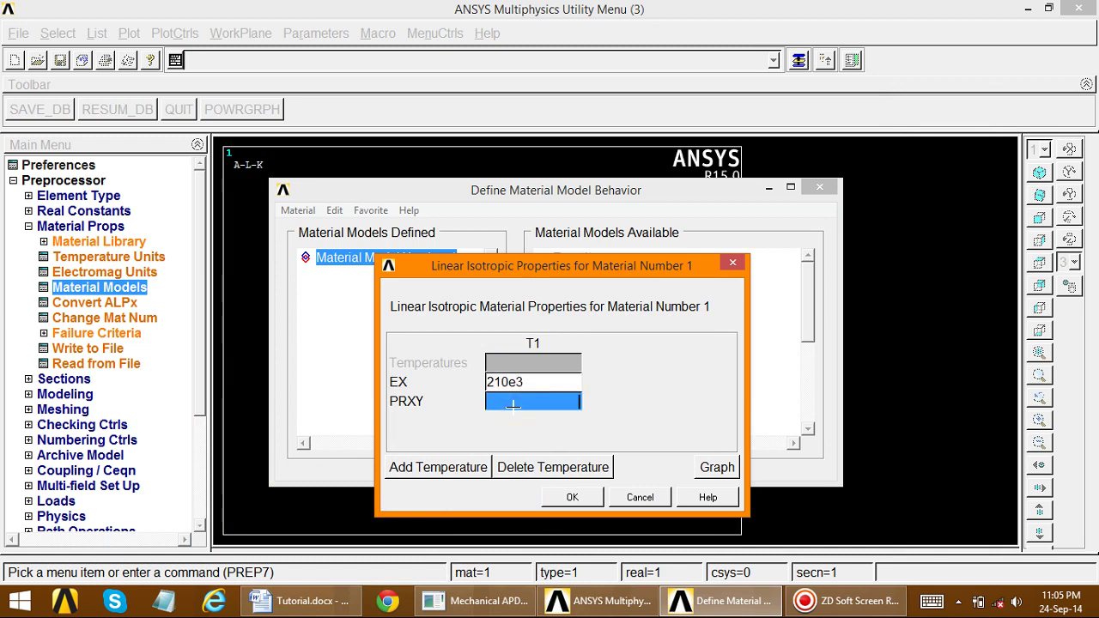
text(0.3)
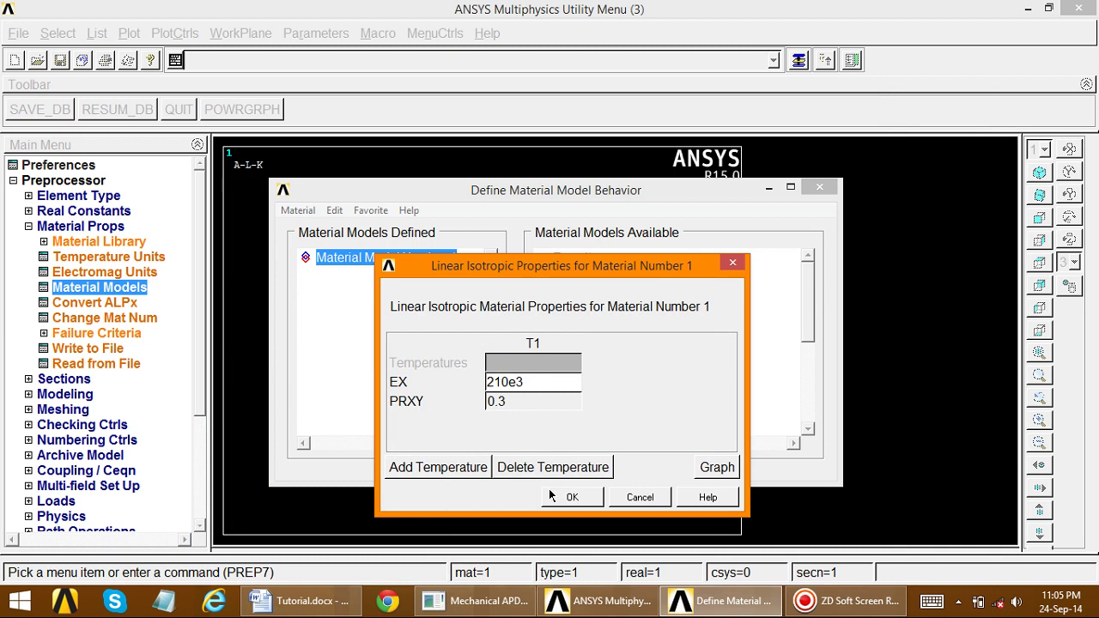
click(549, 489)
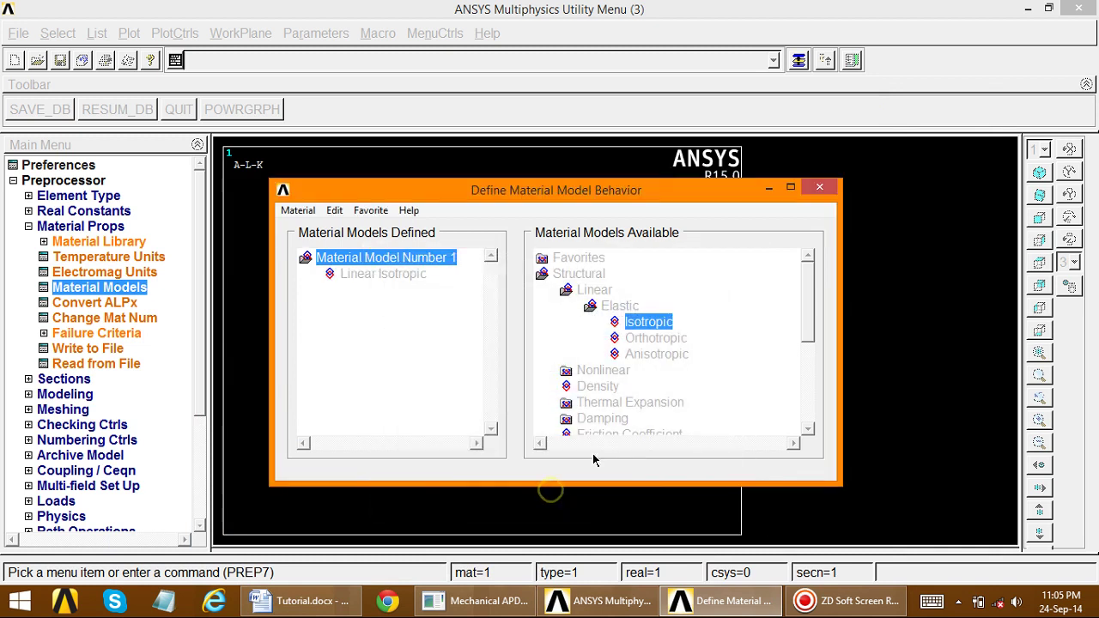
click(818, 188)
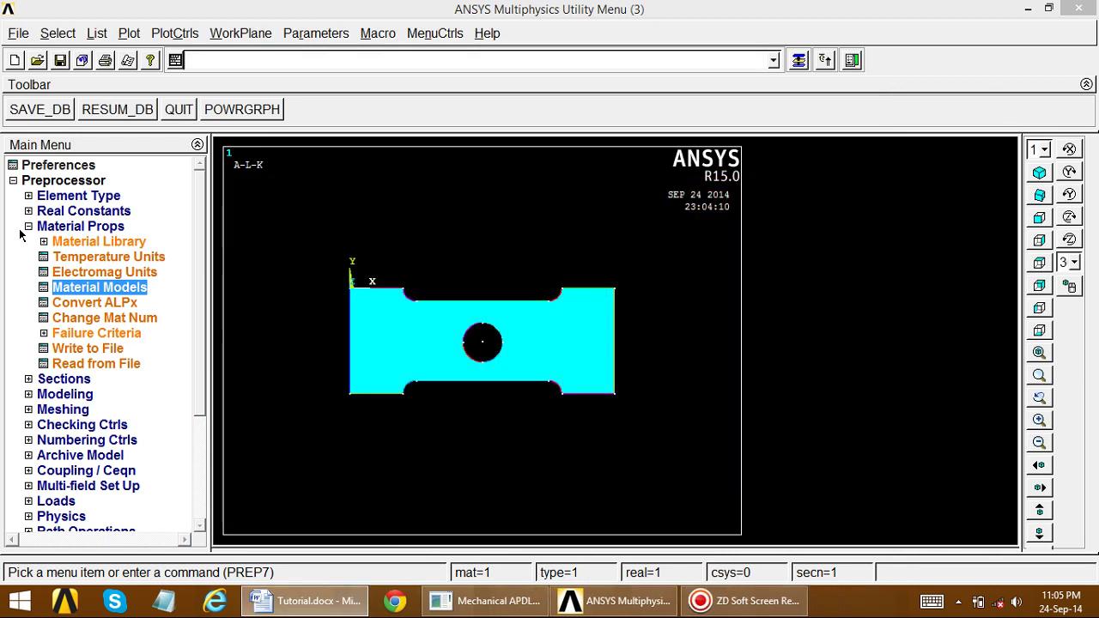
Assign a manual element edge length of 2 to the picked plate area
click(28, 226)
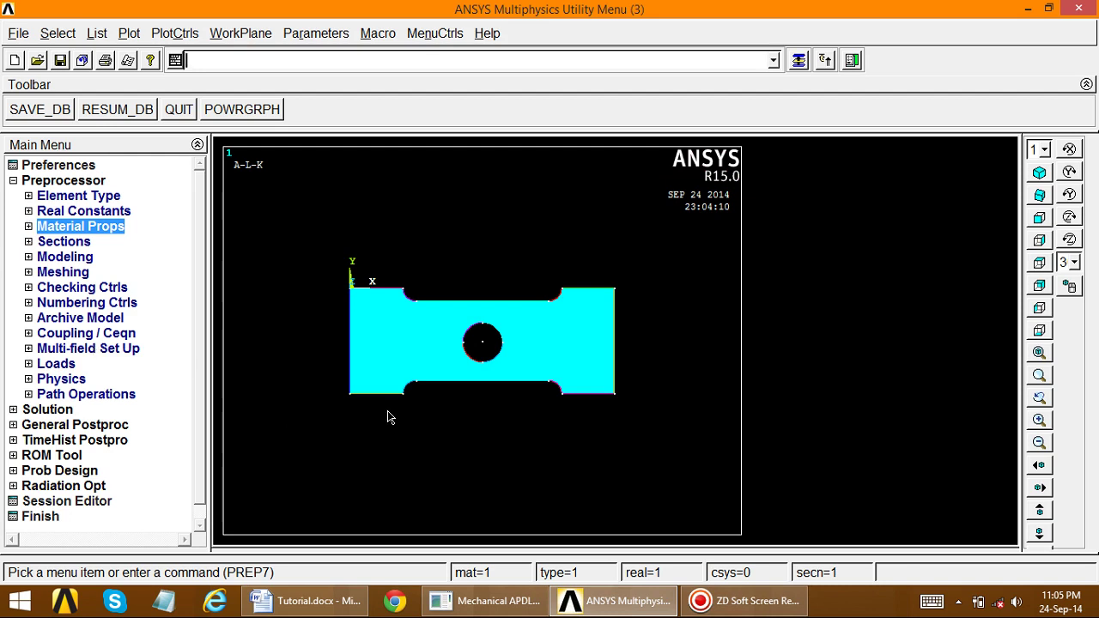
click(48, 272)
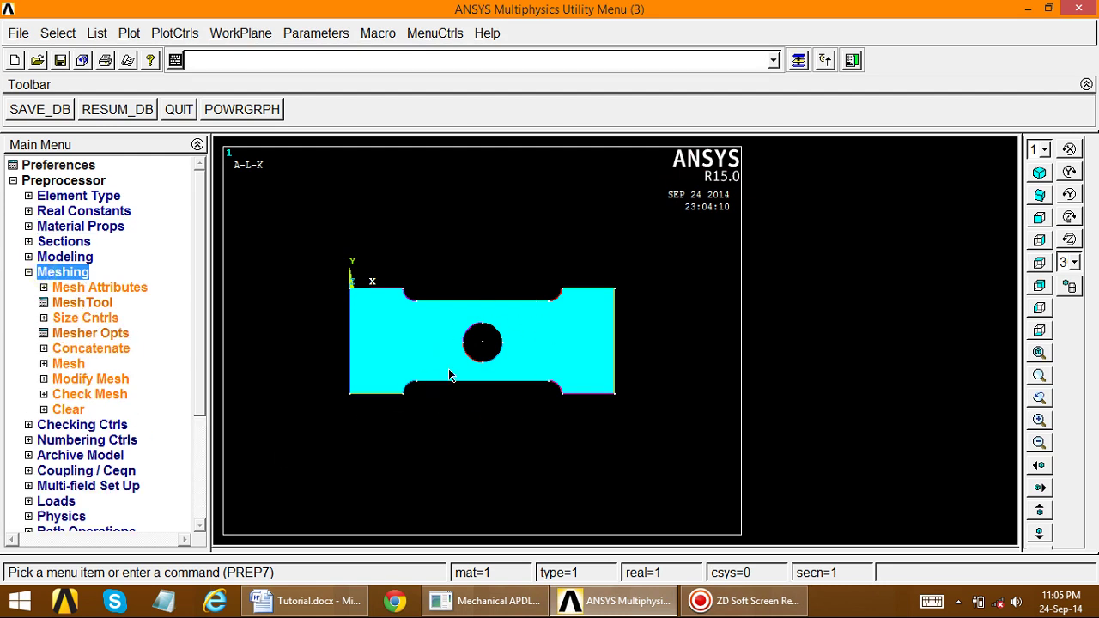
click(65, 319)
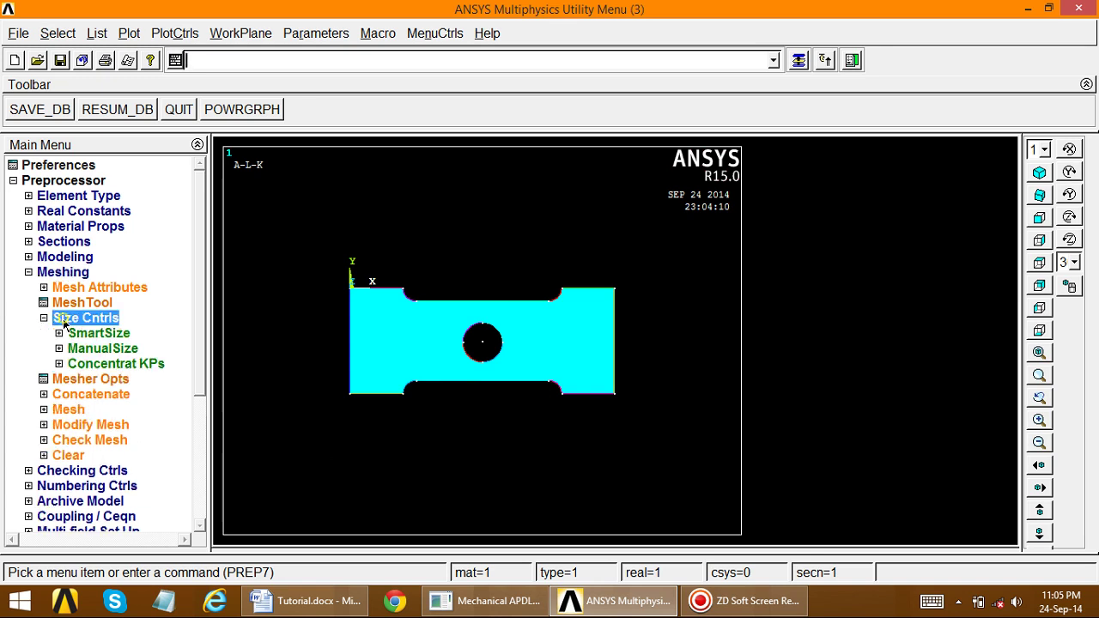
click(73, 349)
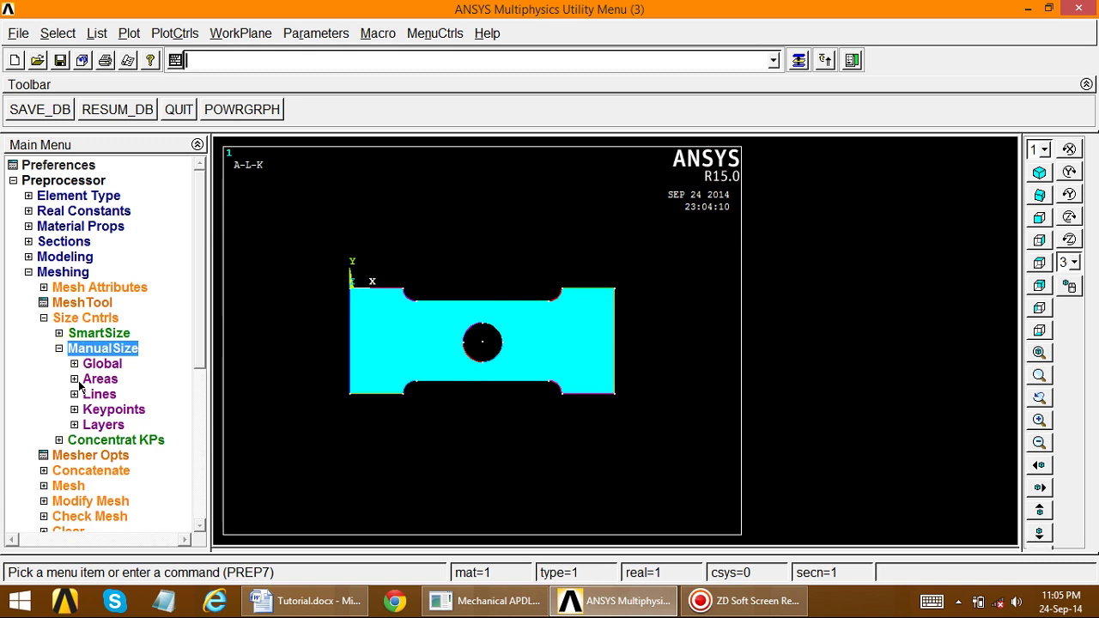
click(79, 385)
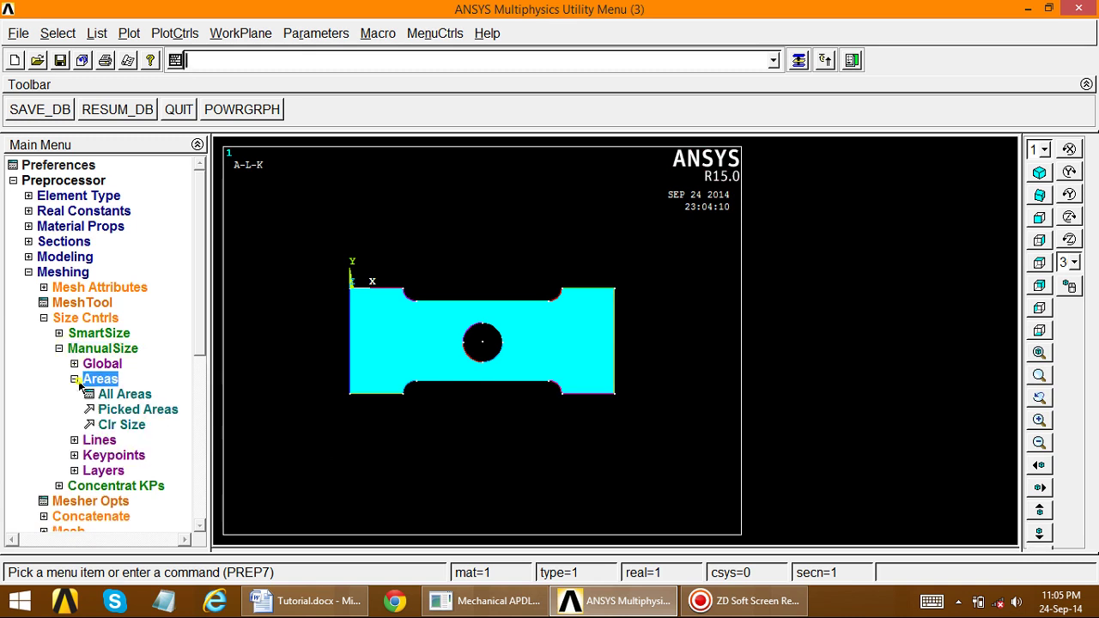
click(125, 411)
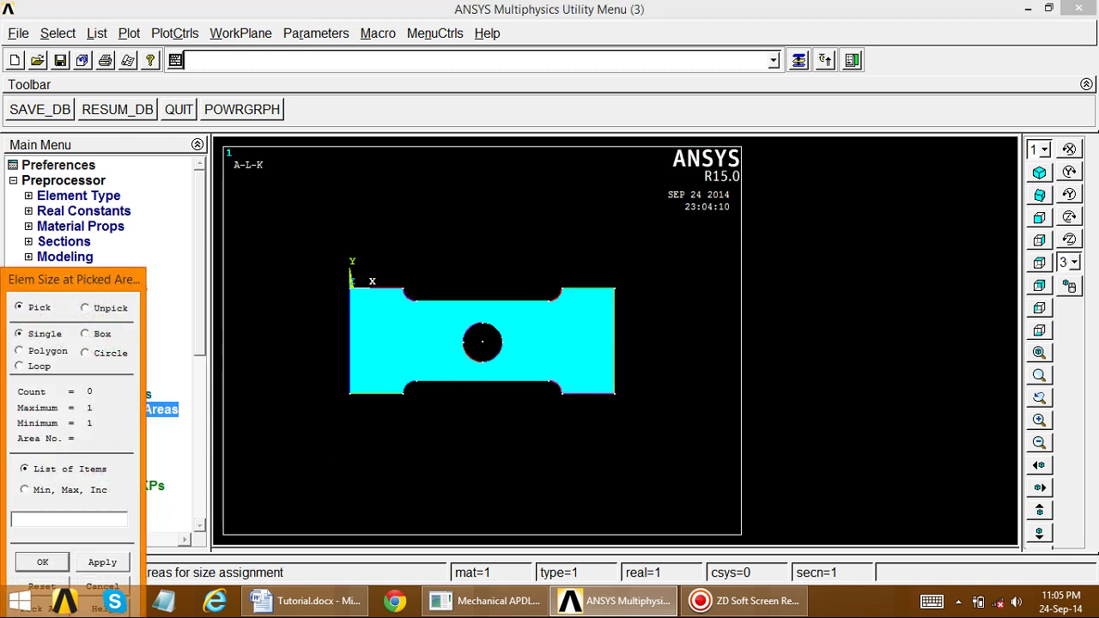
click(409, 376)
drag(86, 284, 133, 172)
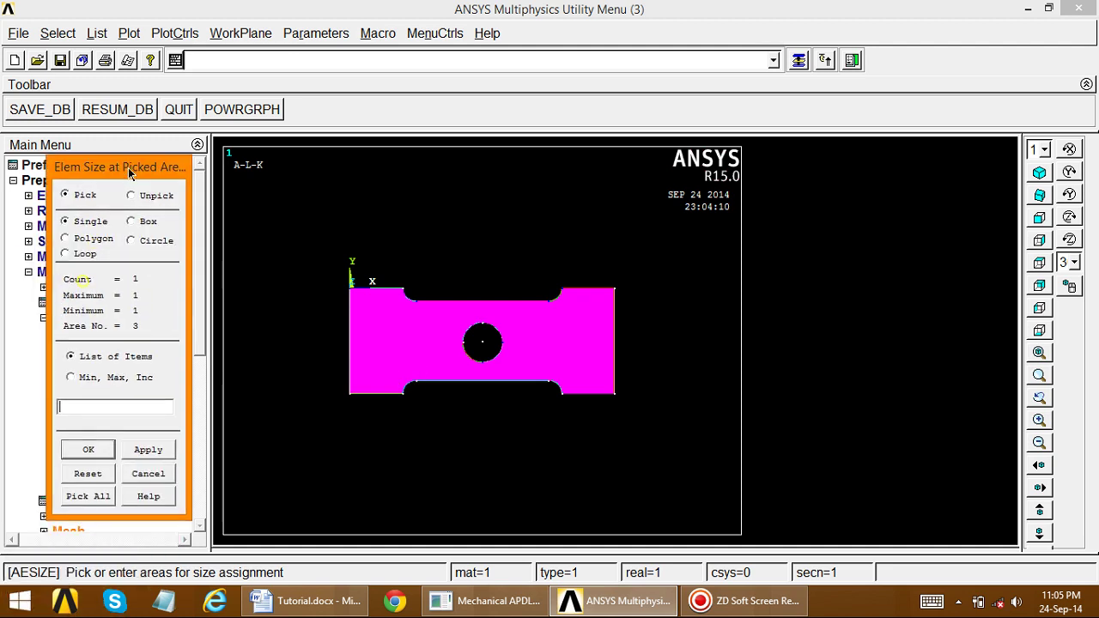
click(147, 451)
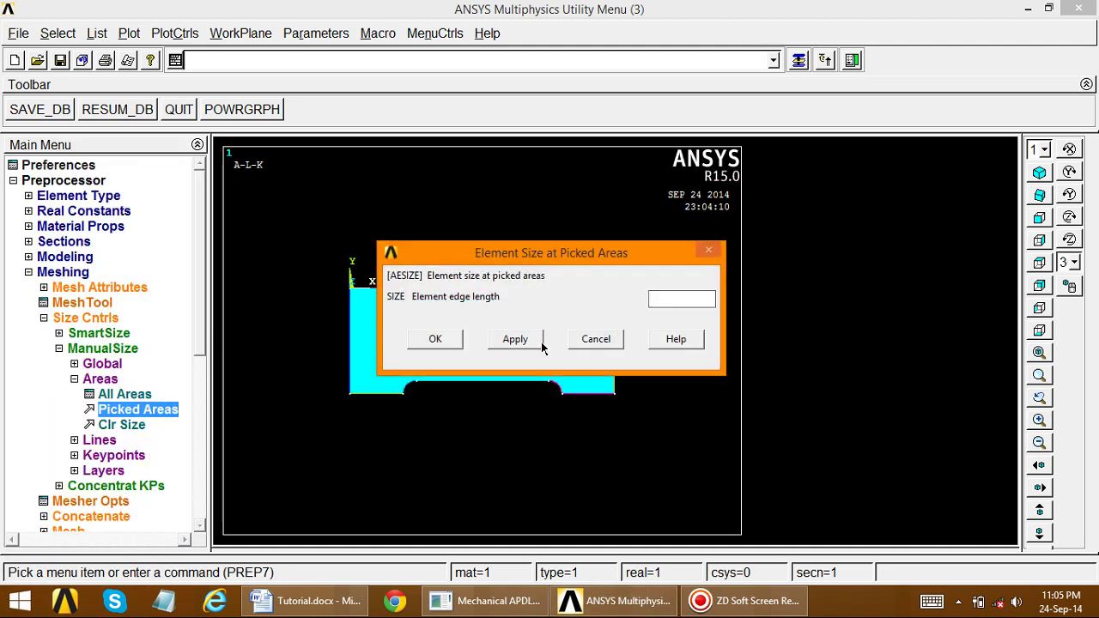
click(669, 315)
click(423, 341)
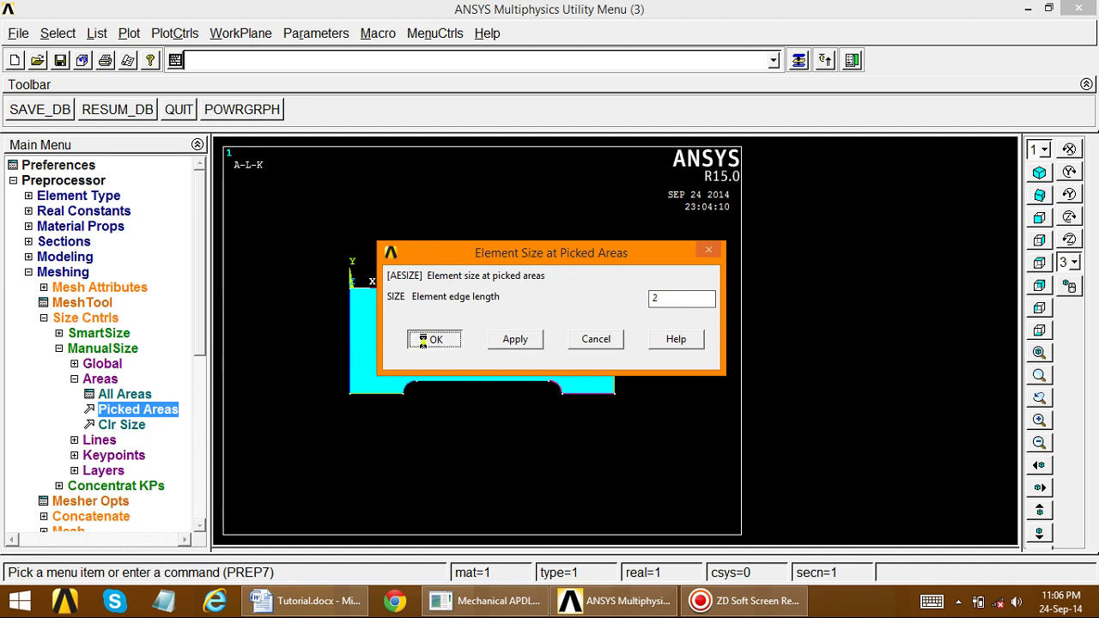
click(74, 379)
click(44, 318)
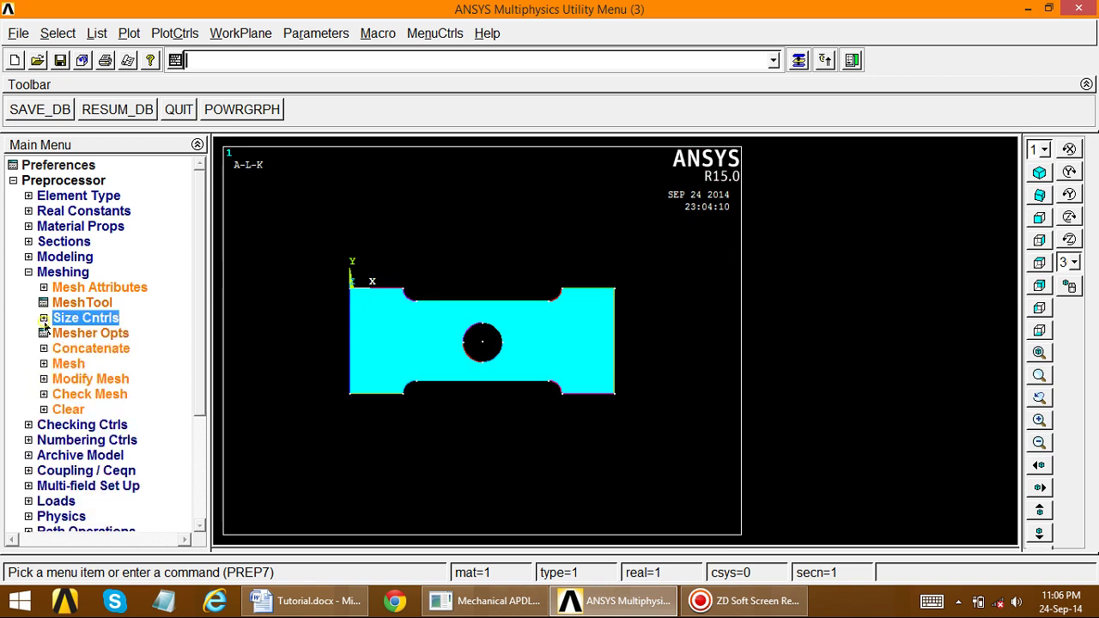
Free-mesh the plate area with quadrilateral elements
click(52, 365)
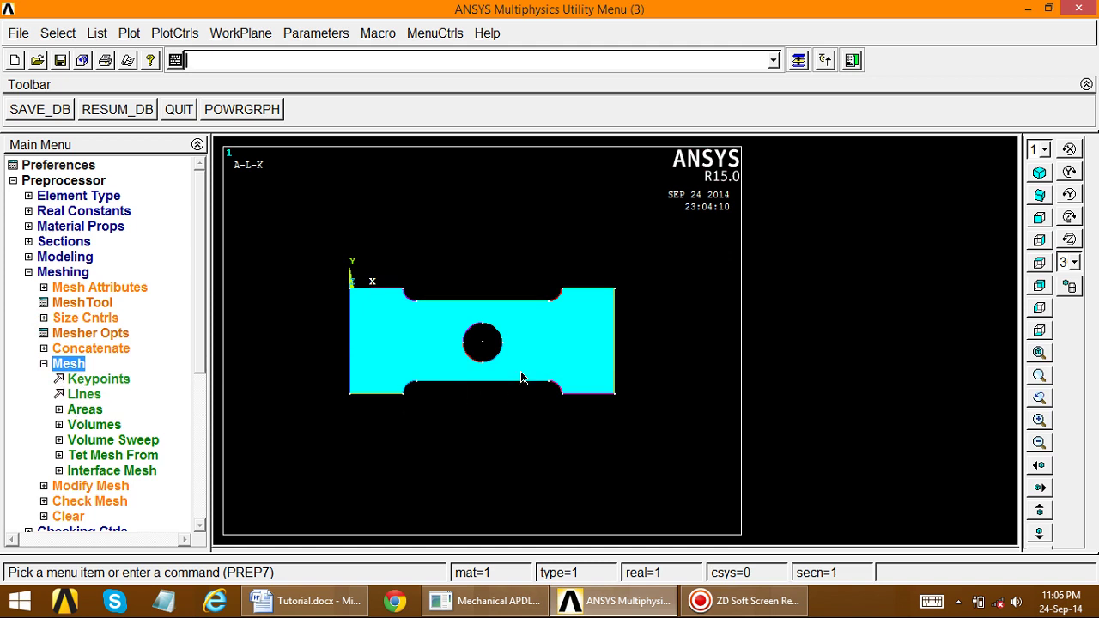
click(64, 412)
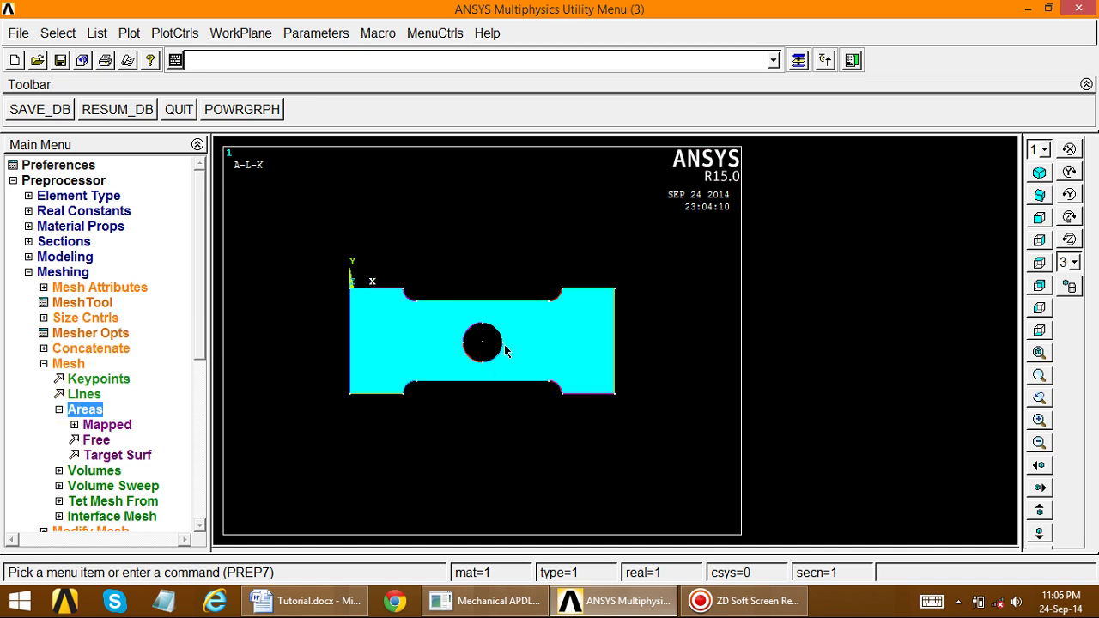
click(93, 440)
click(426, 363)
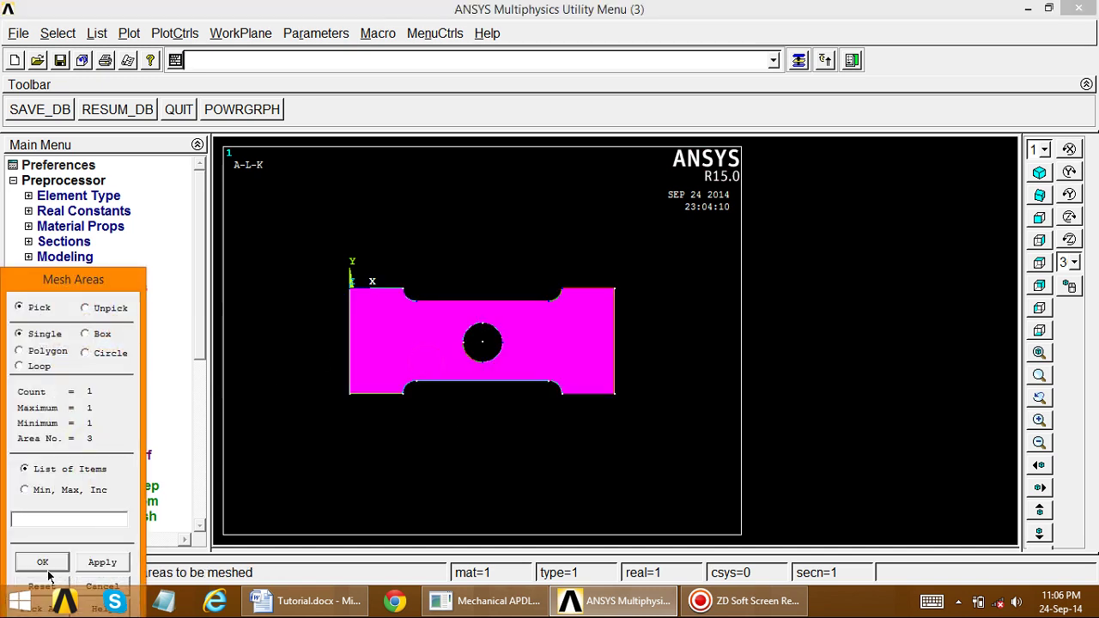
click(48, 565)
scroll(466, 354, up, 3)
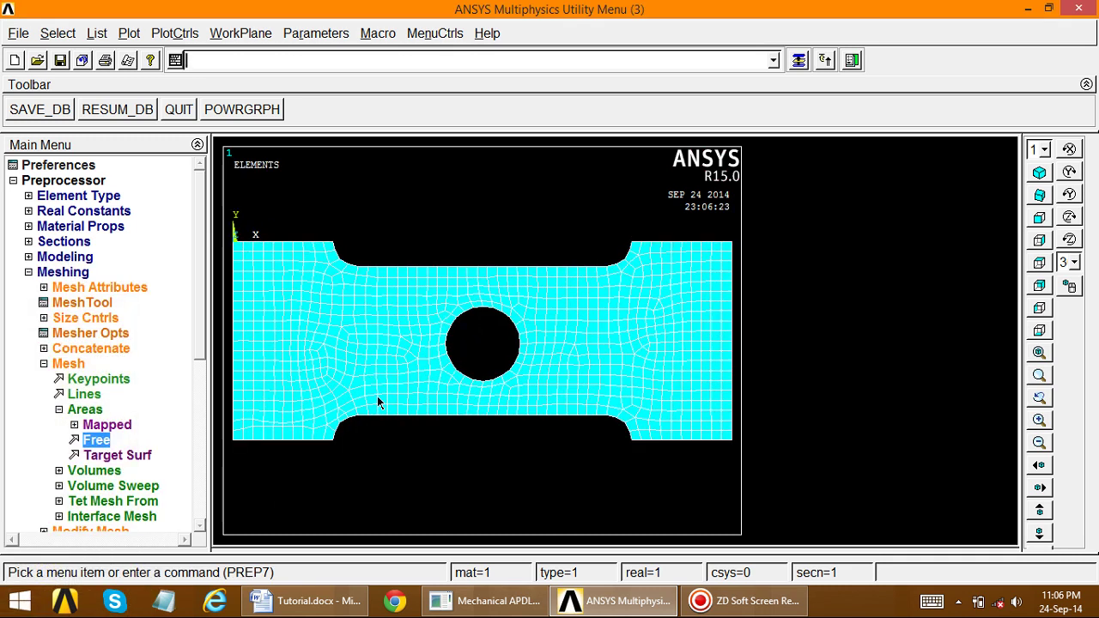
scroll(642, 314, down, 2)
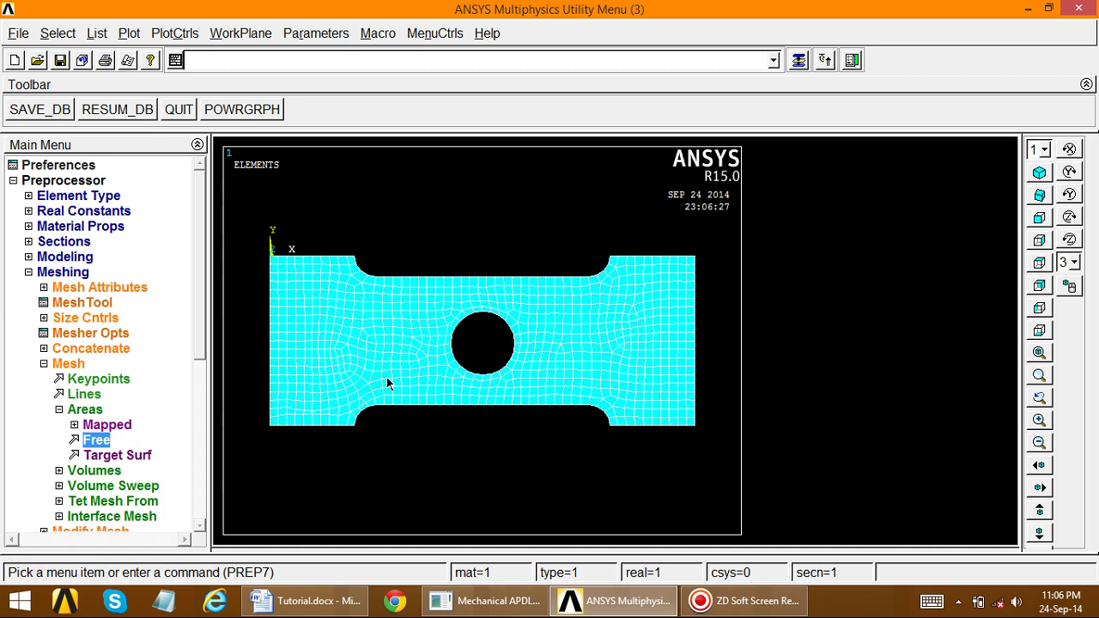
Save the meshed model database with SAVE_DB
click(62, 413)
click(69, 364)
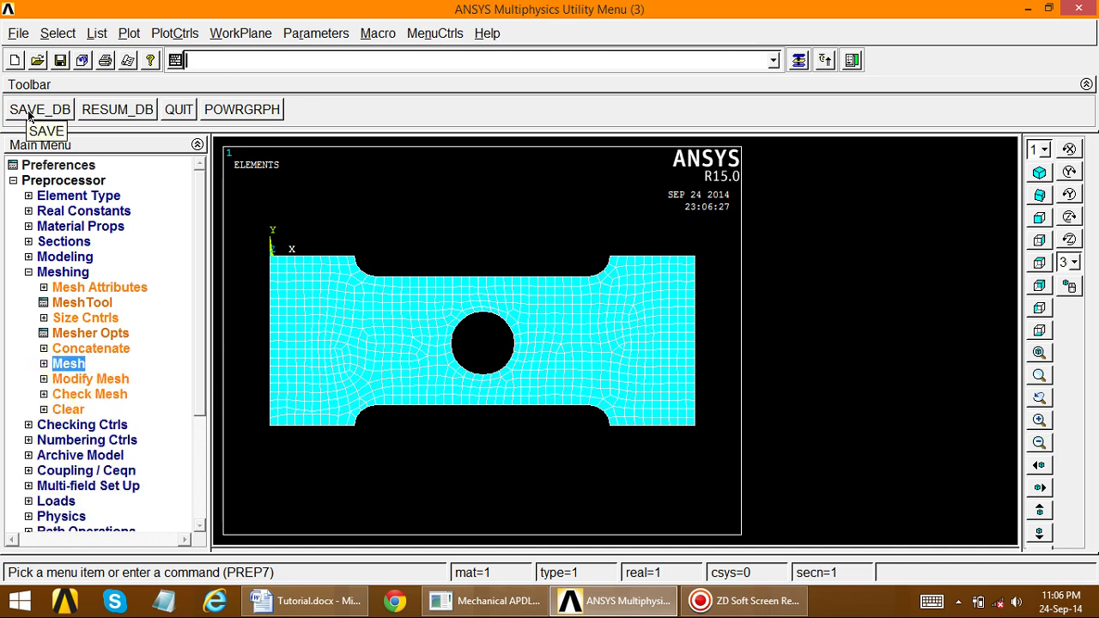
click(30, 117)
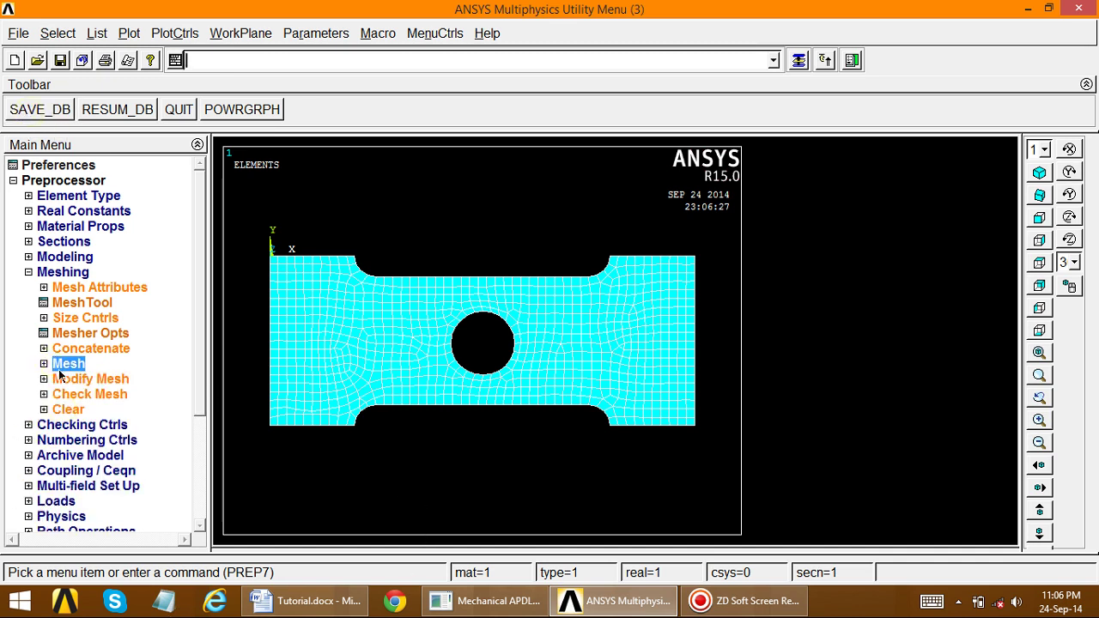
click(27, 273)
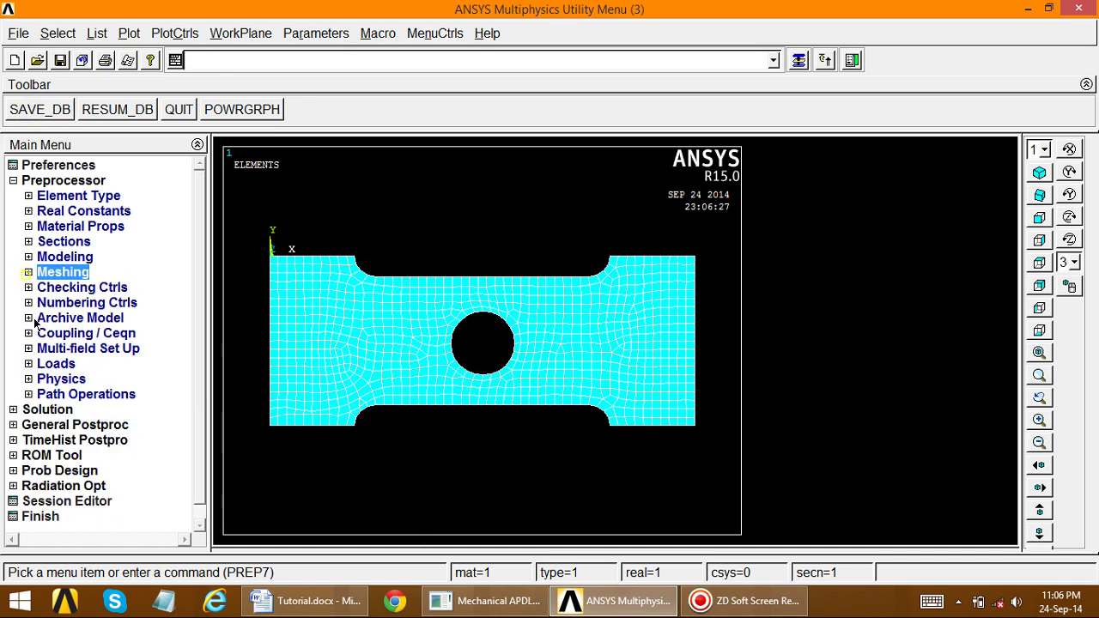
click(55, 364)
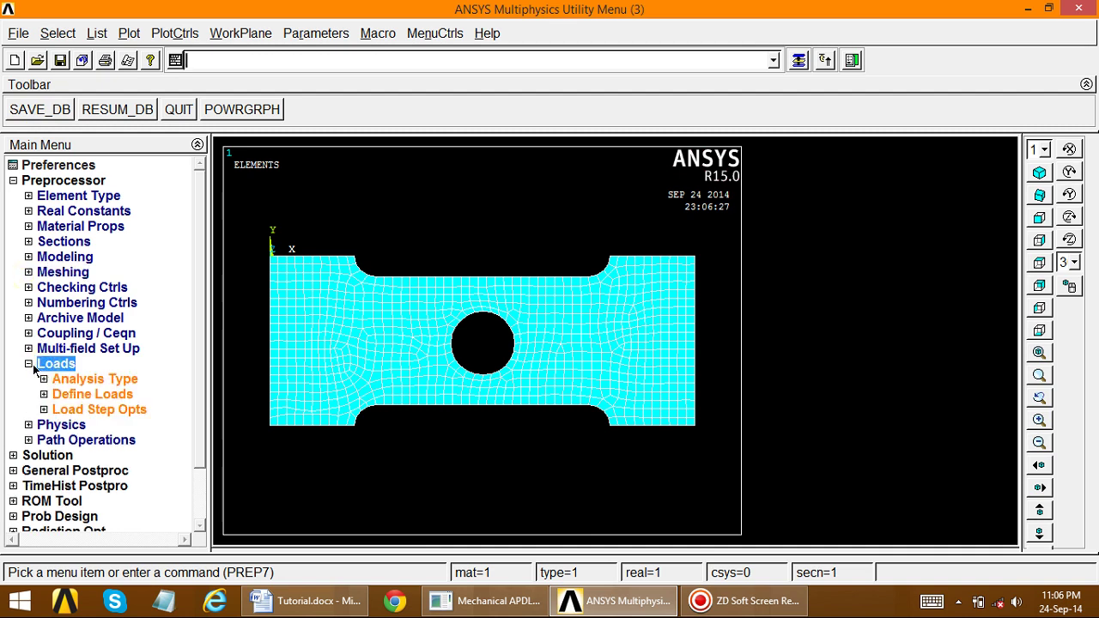
Expand Preprocessor Loads > Define Loads > Apply > Structural down to the Displacement options
click(28, 364)
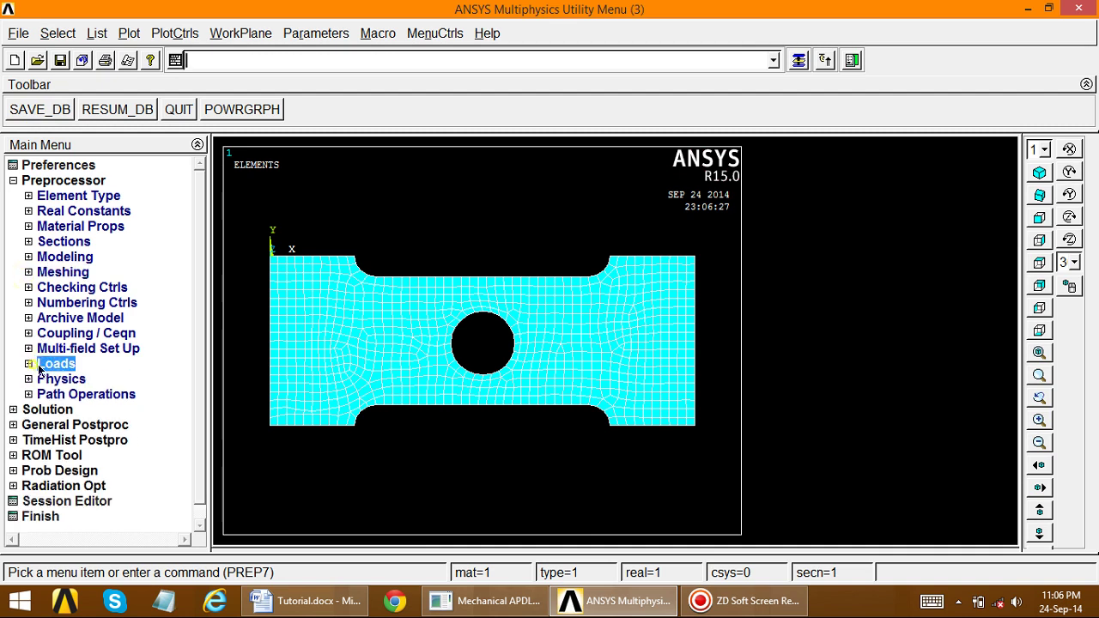
click(47, 411)
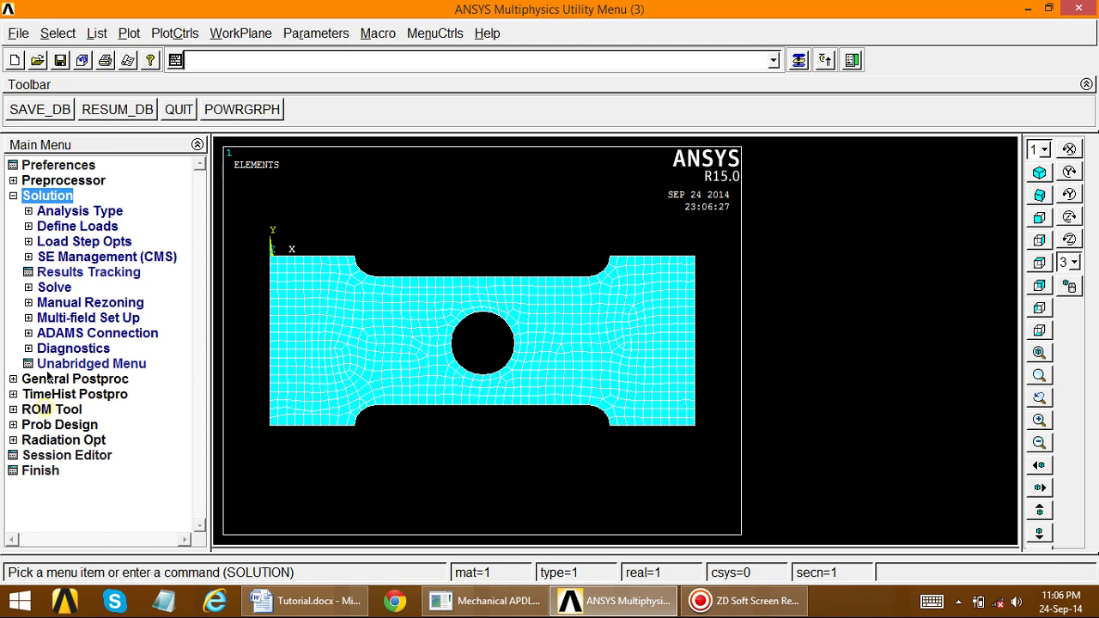
click(48, 227)
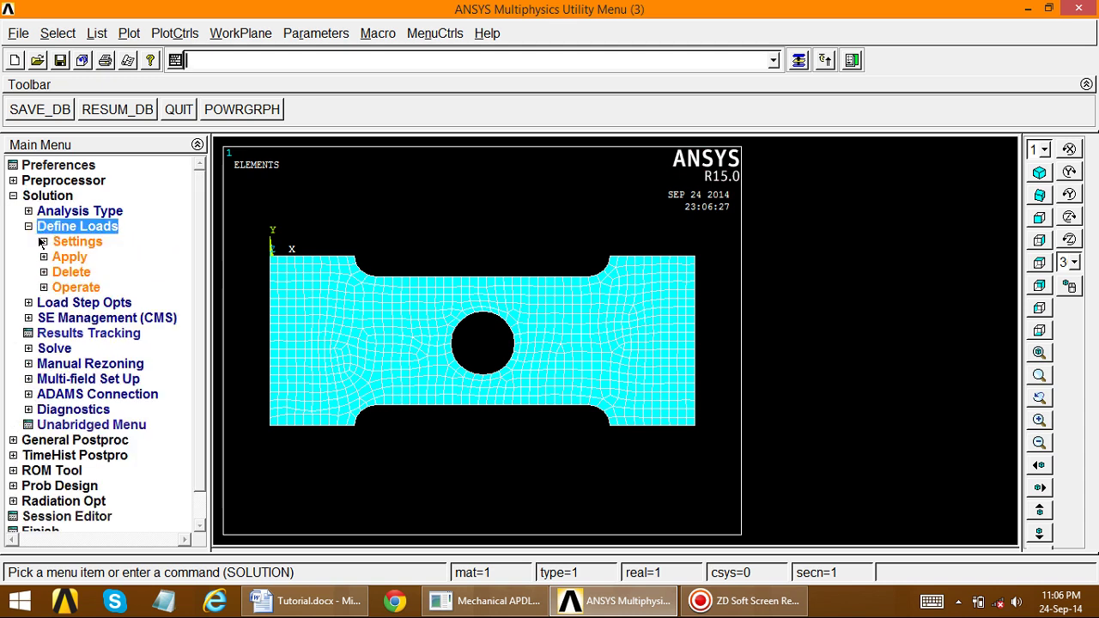
click(15, 197)
click(14, 181)
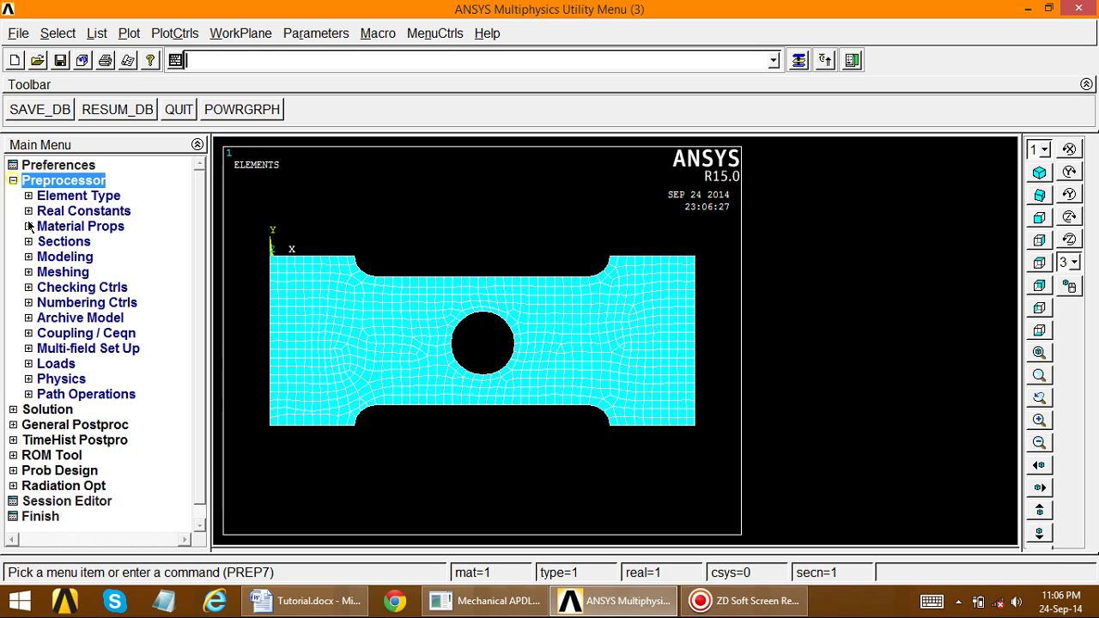
click(52, 364)
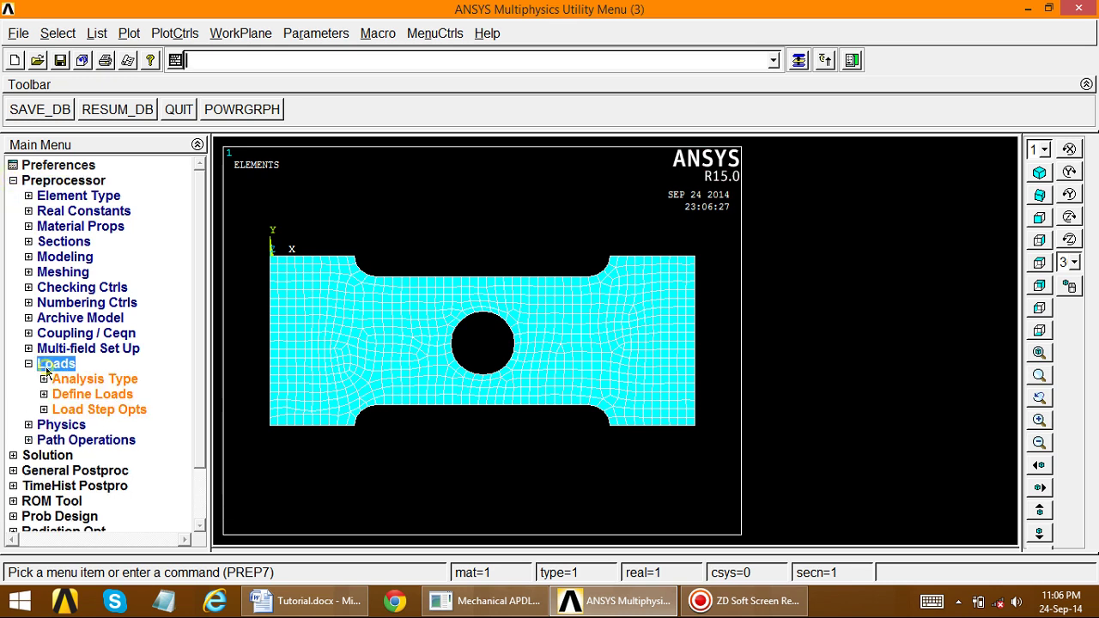
click(74, 396)
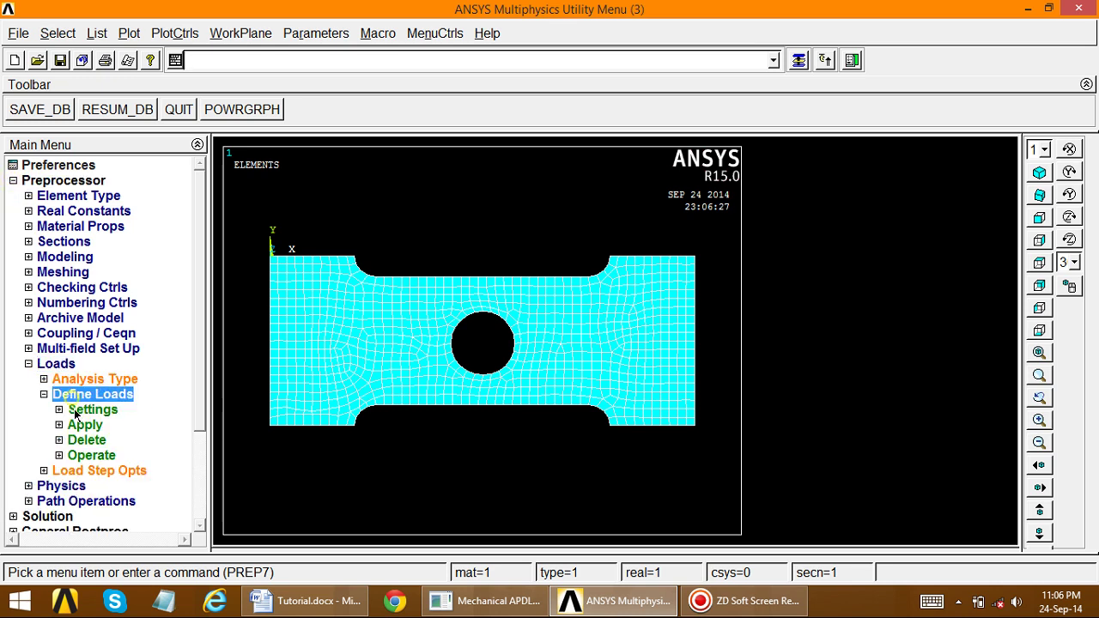
click(82, 424)
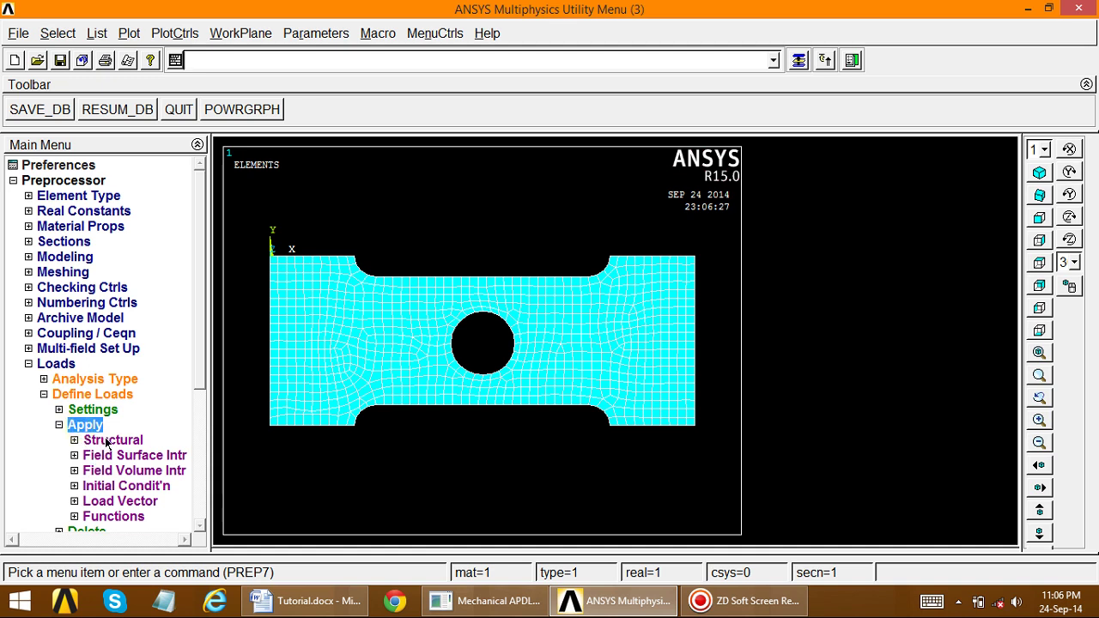
click(107, 441)
click(120, 457)
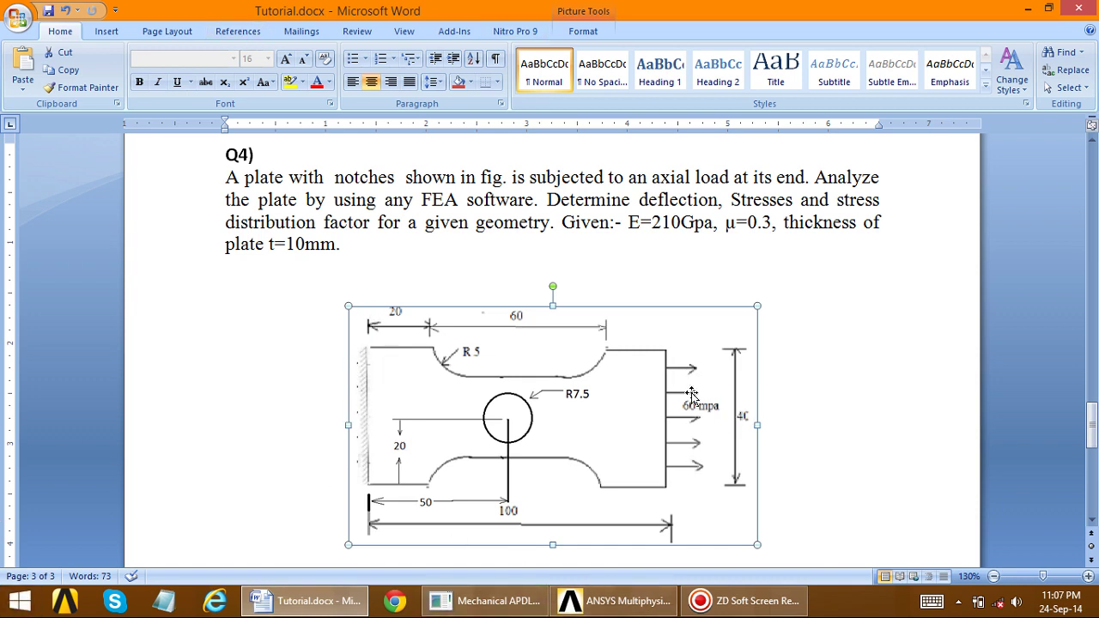
Minimize the Word tutorial to bring the ANSYS meshed plate back
click(333, 599)
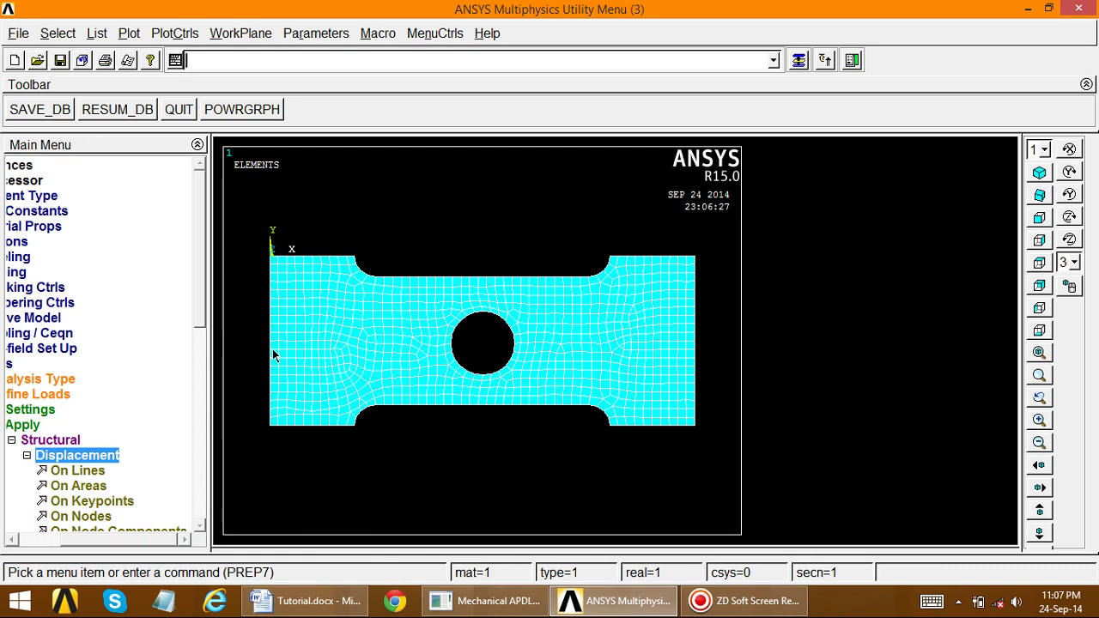
Plot the plate as nodes only, zoom on its left edge, and start Displacement On Nodes picking
click(128, 33)
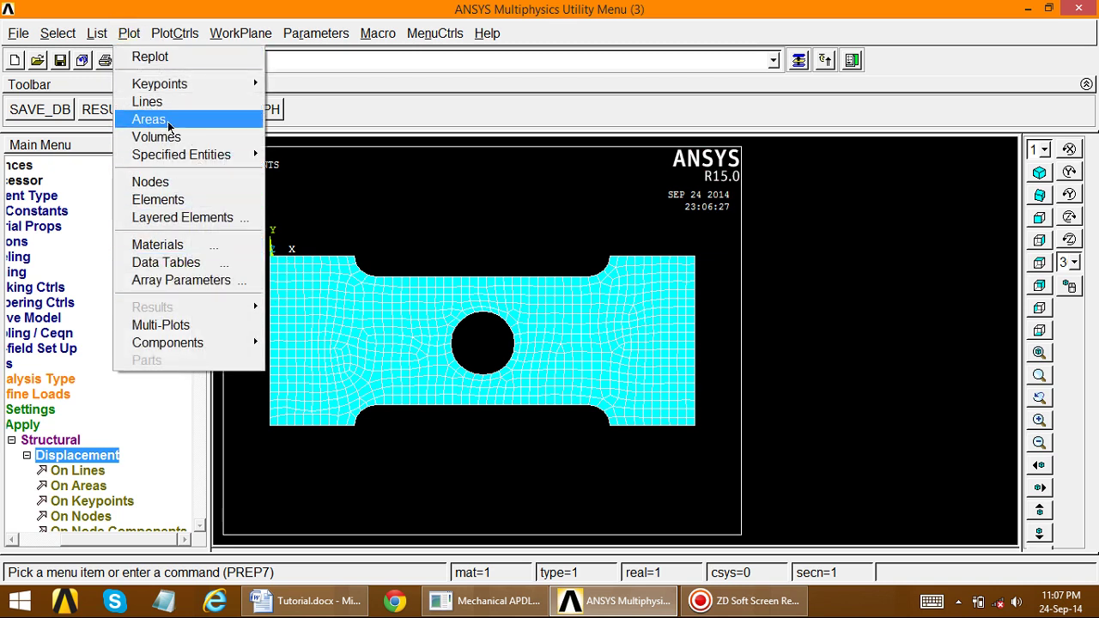
click(167, 181)
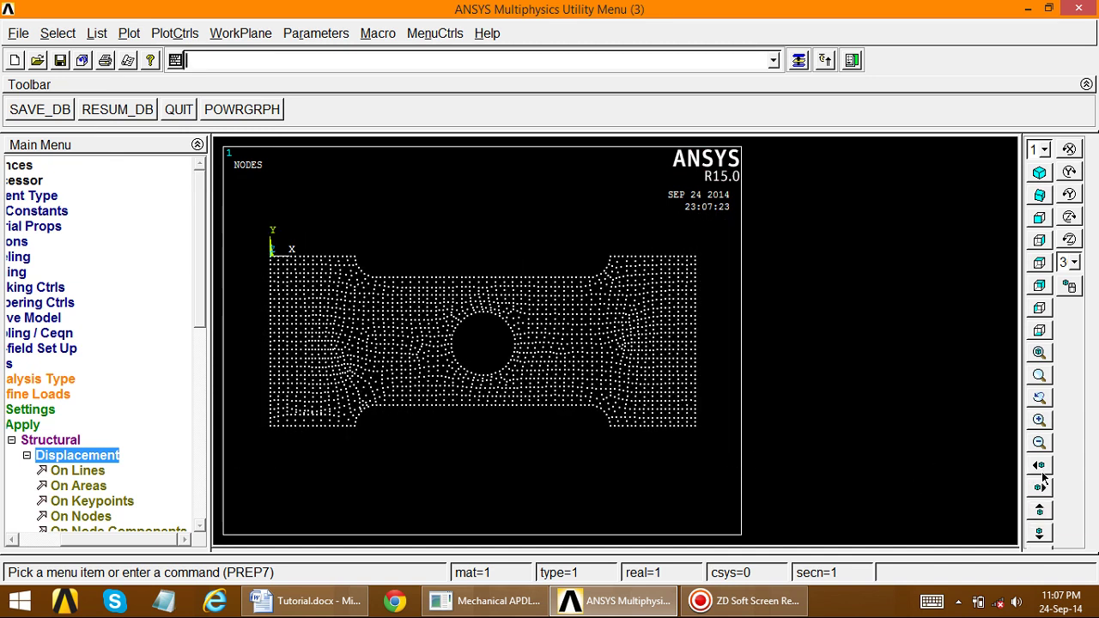
click(1045, 488)
click(1045, 487)
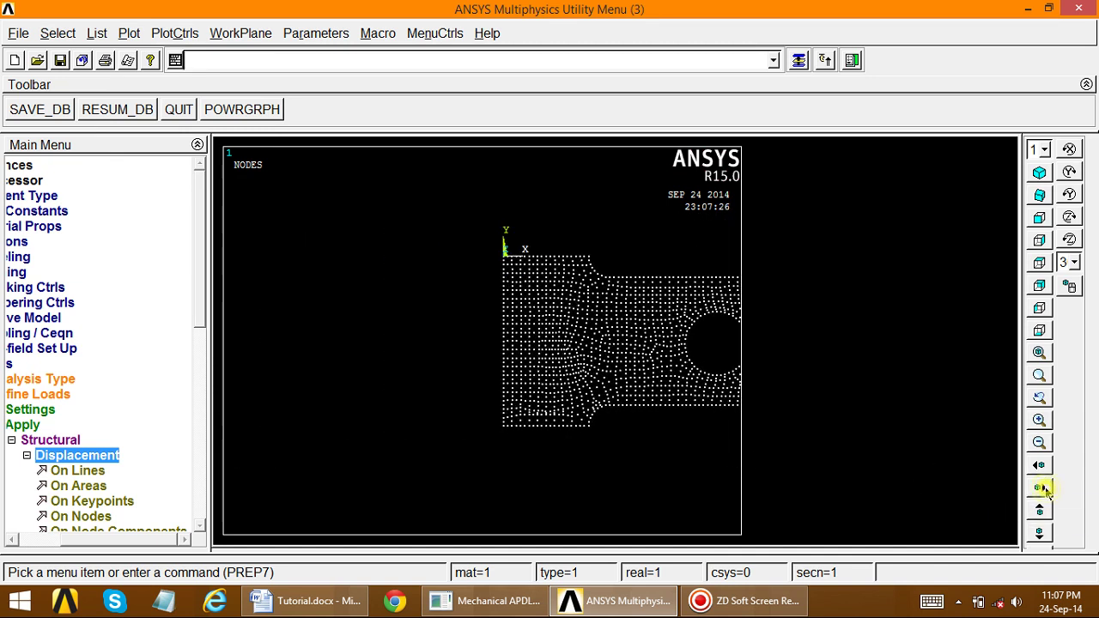
click(1040, 421)
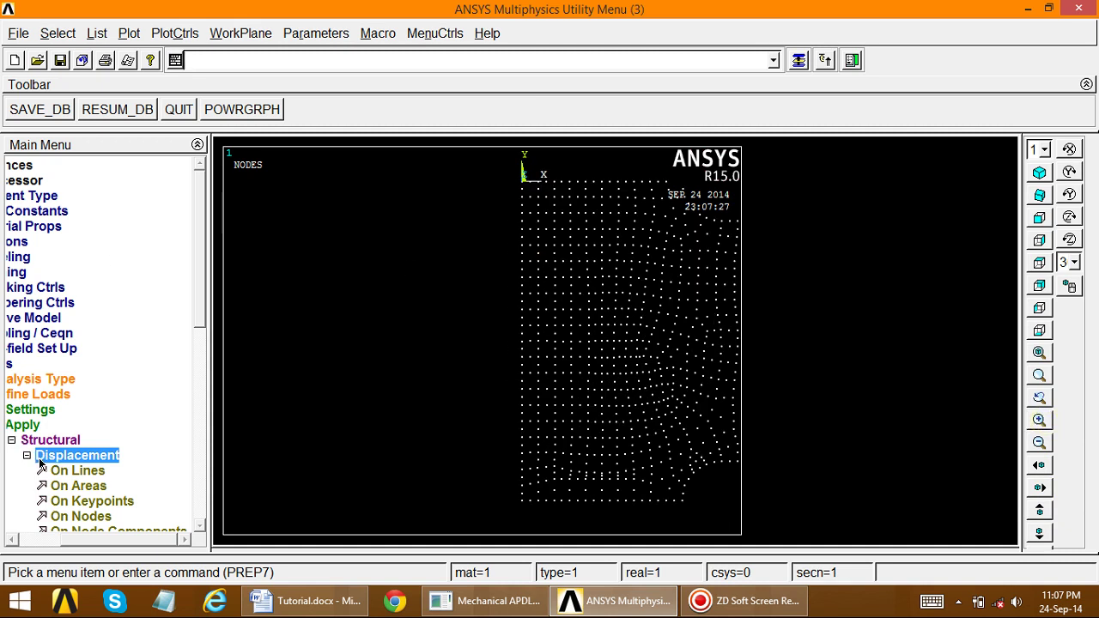
click(77, 515)
drag(89, 283, 145, 104)
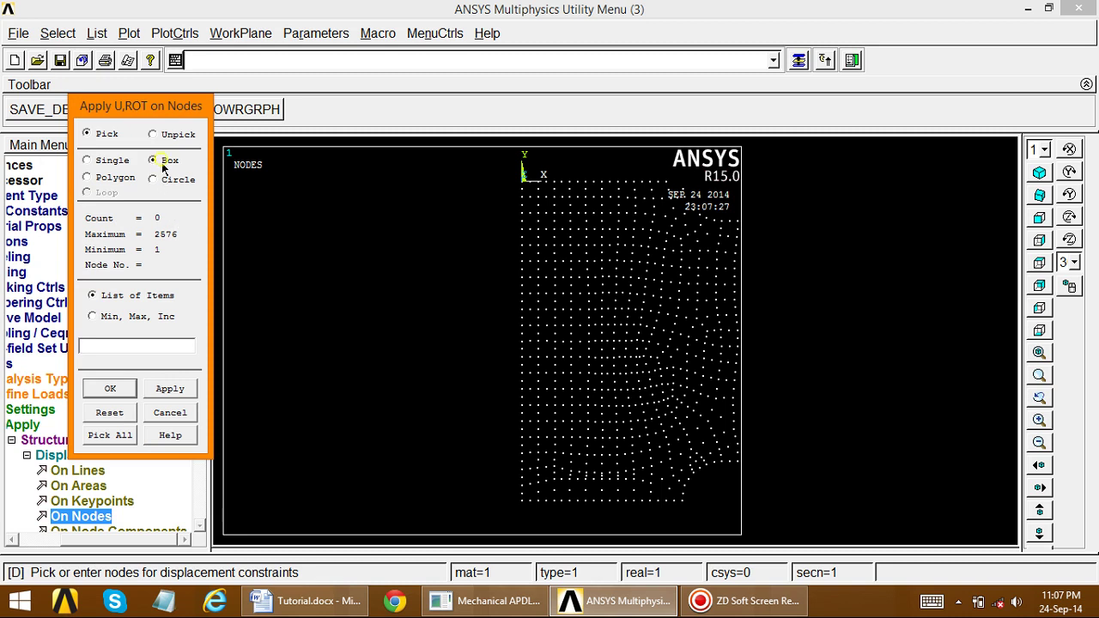
Box-pick the 41 left-edge nodes, constrain All DOF, and fit the plate in view
drag(466, 158, 527, 526)
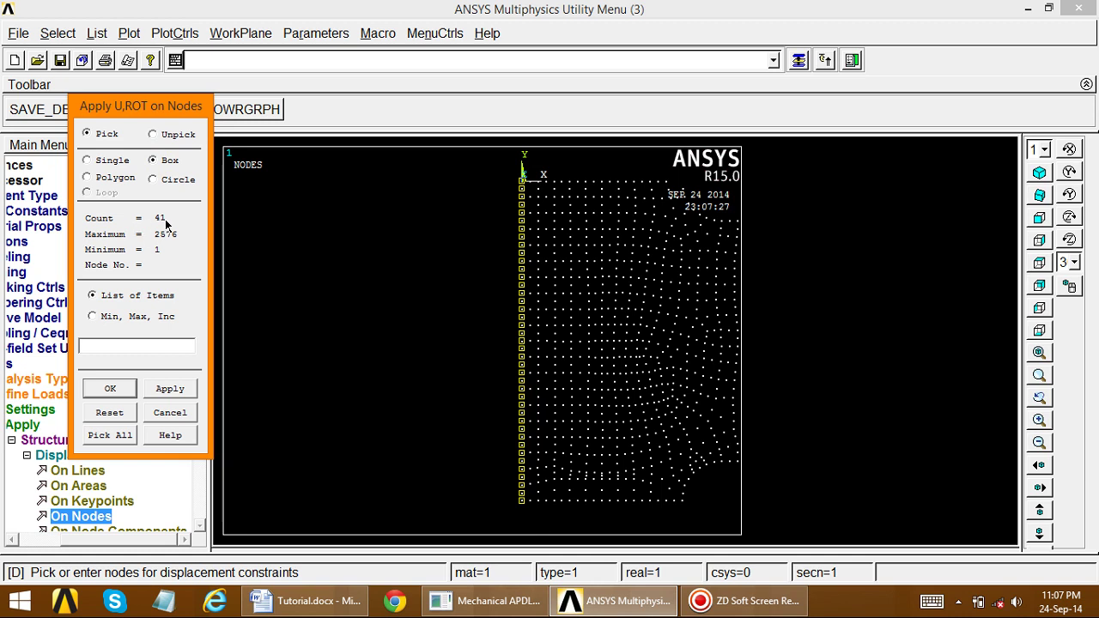
click(168, 388)
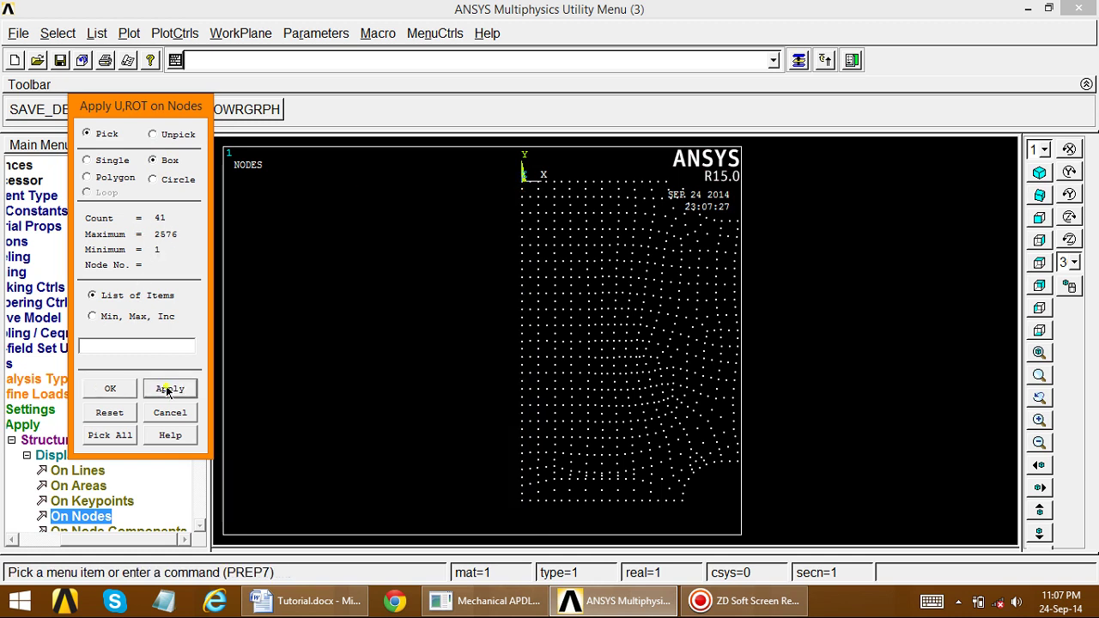
click(642, 237)
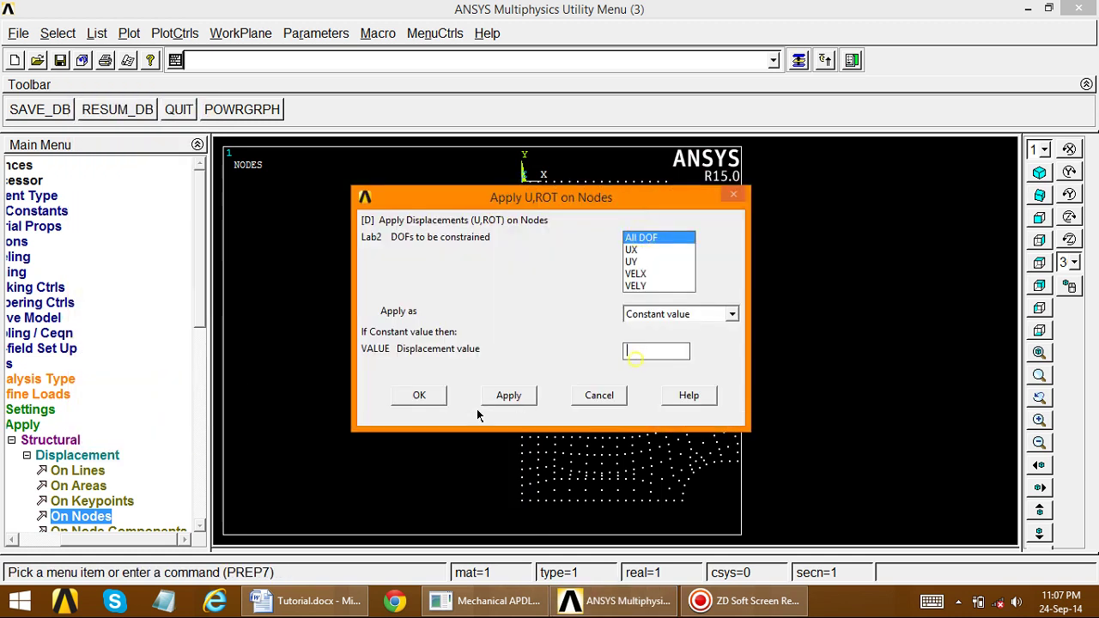
click(418, 397)
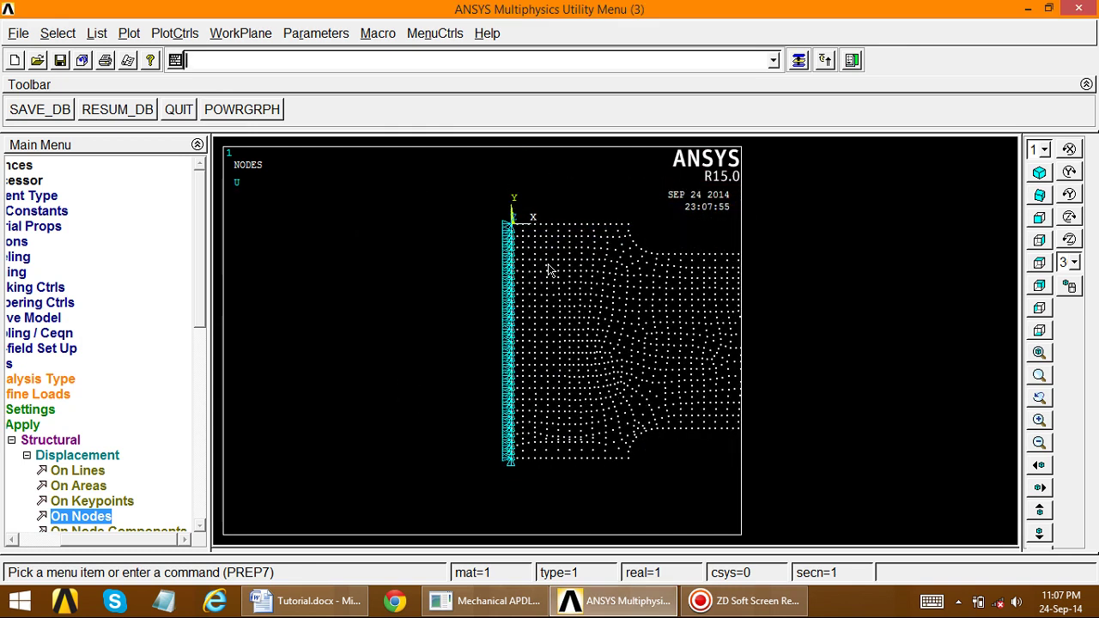
right_click(594, 225)
click(631, 290)
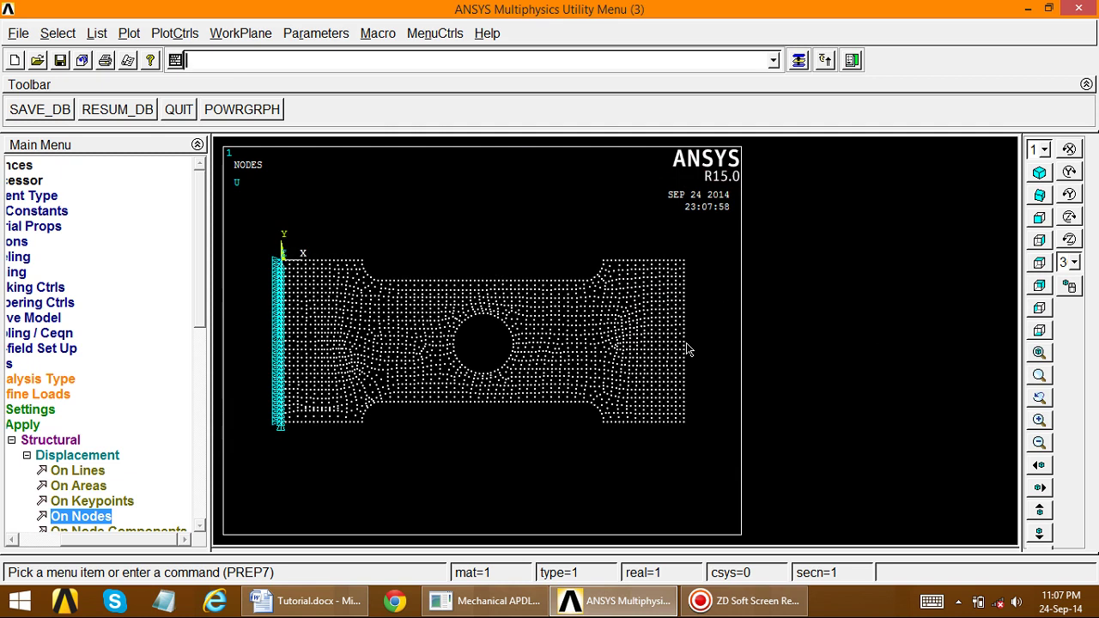
Zoom toward the plate's right end, collapse the Loads menu tree, and plot lines instead of nodes
click(1039, 421)
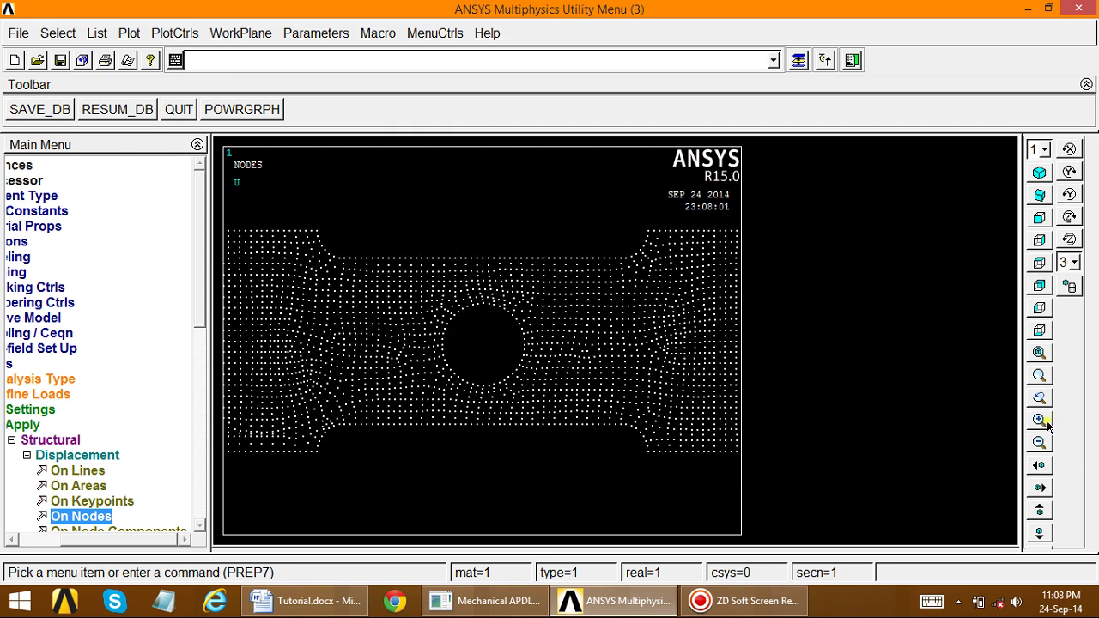
click(1040, 421)
click(1039, 467)
click(1038, 468)
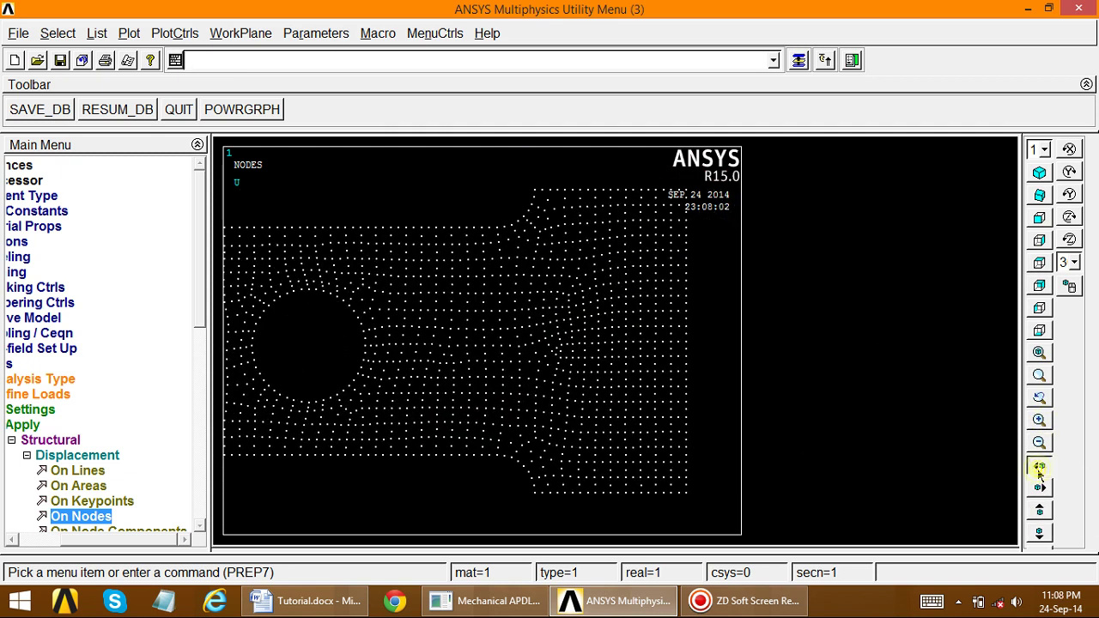
click(1038, 467)
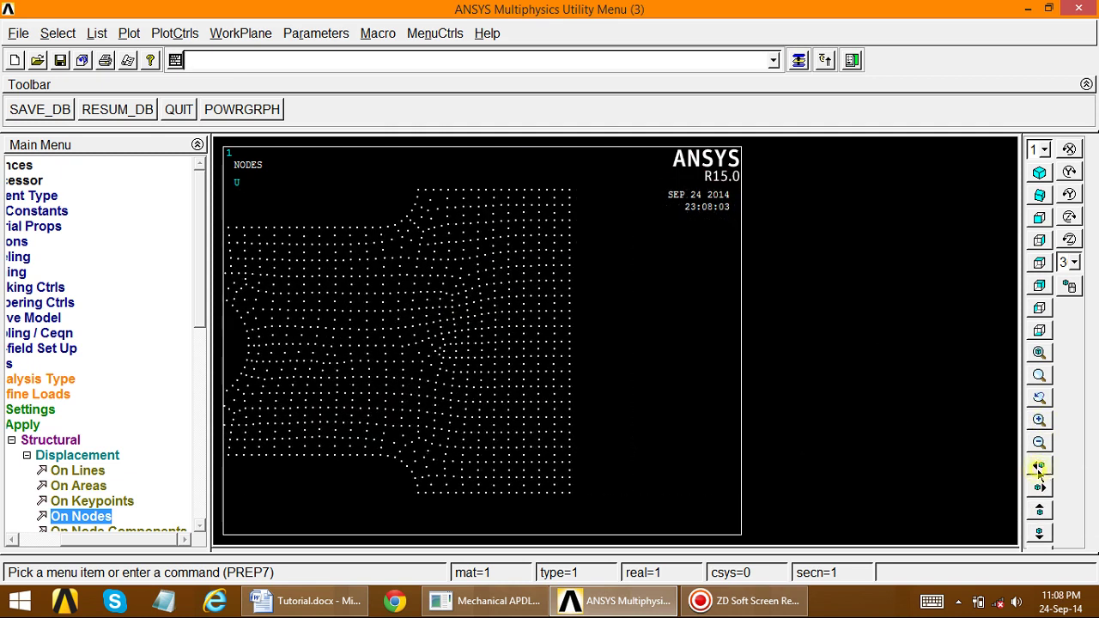
click(27, 455)
click(74, 440)
click(58, 425)
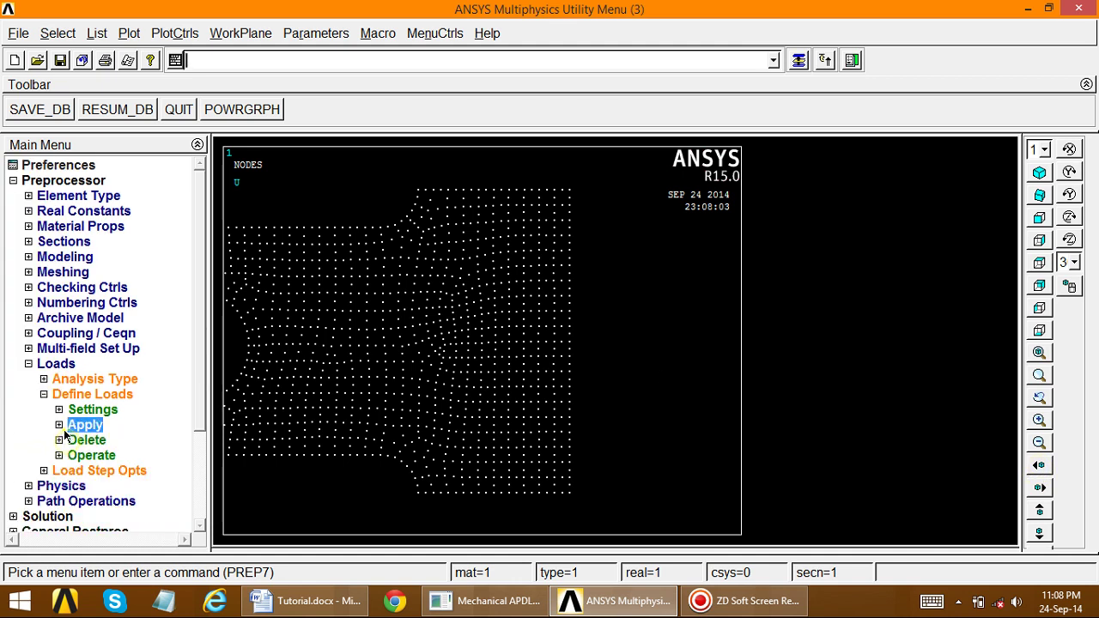
click(43, 394)
click(28, 363)
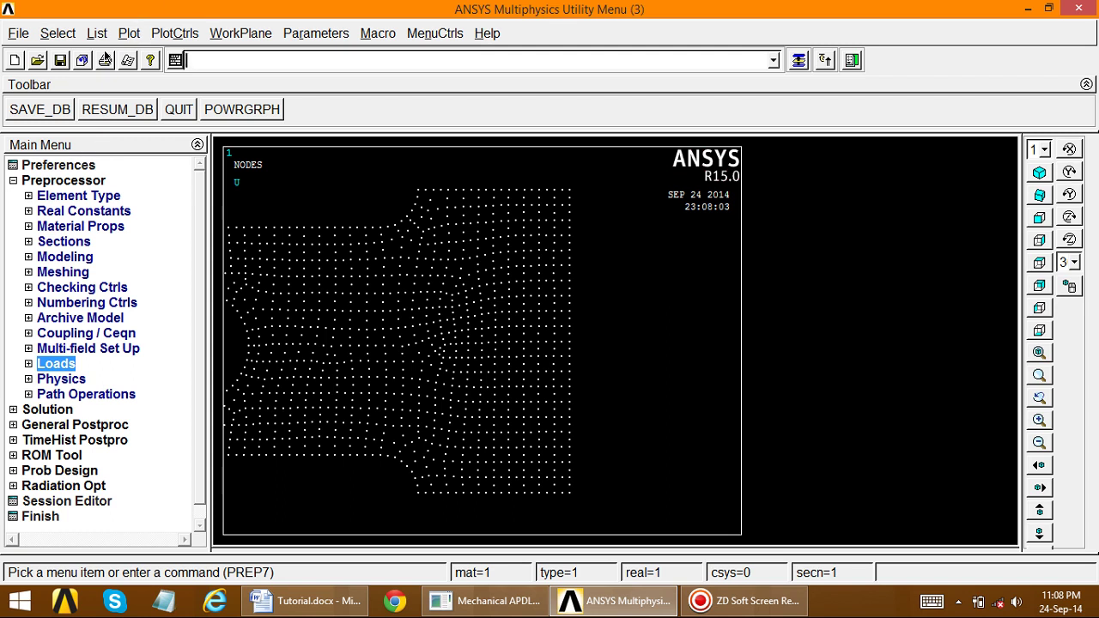
click(129, 32)
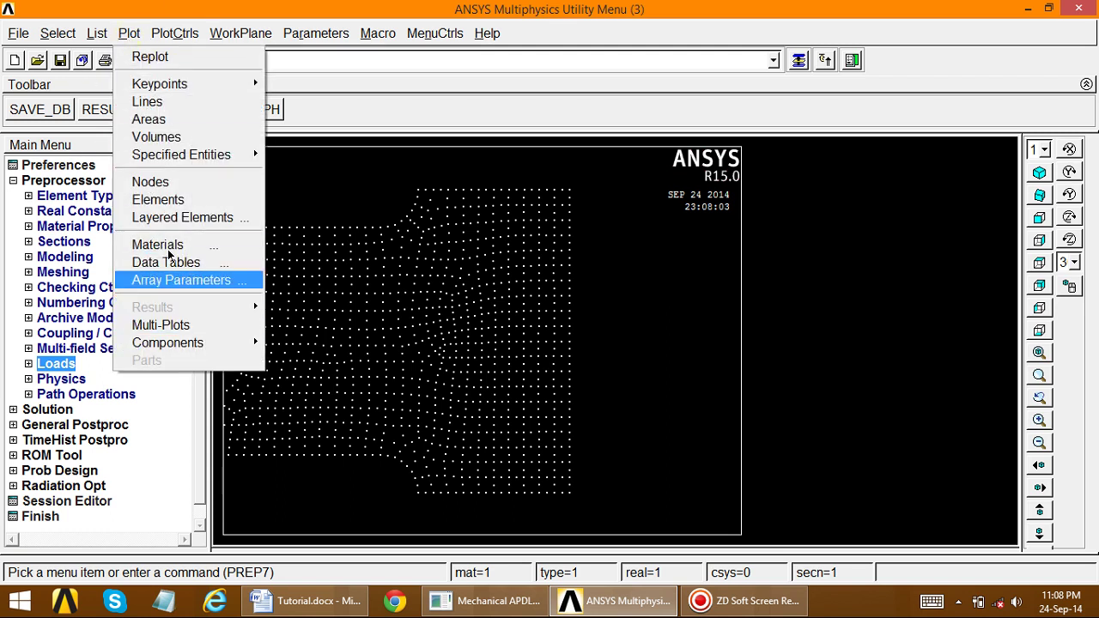
click(147, 102)
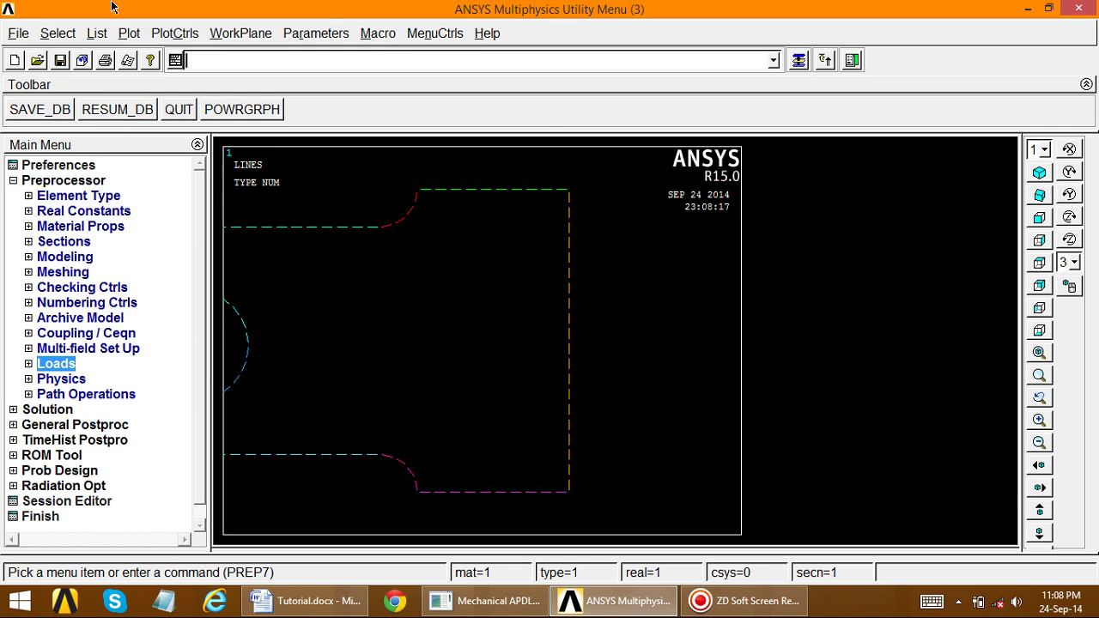
Start Structural Pressure On Lines and pick the plate's right edge, line 7
click(28, 364)
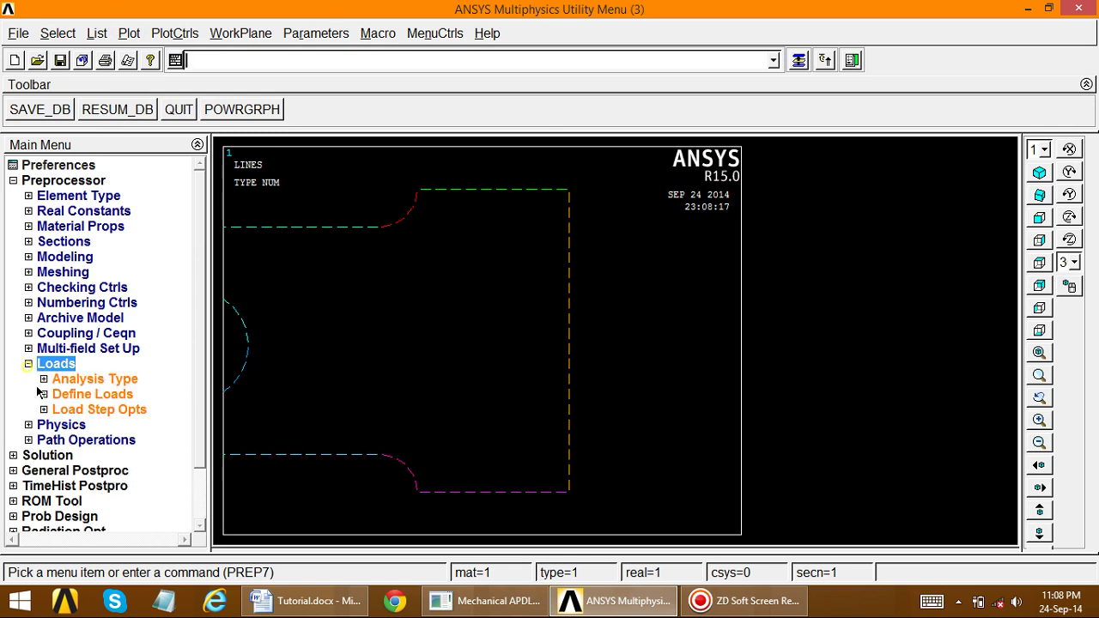
click(44, 393)
click(59, 425)
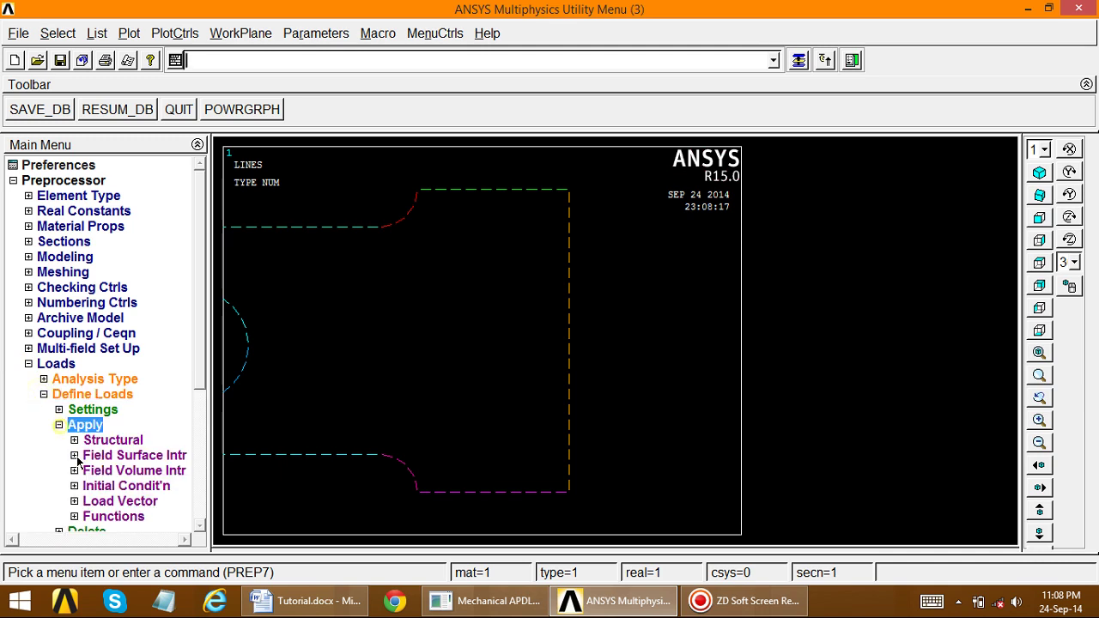
click(79, 439)
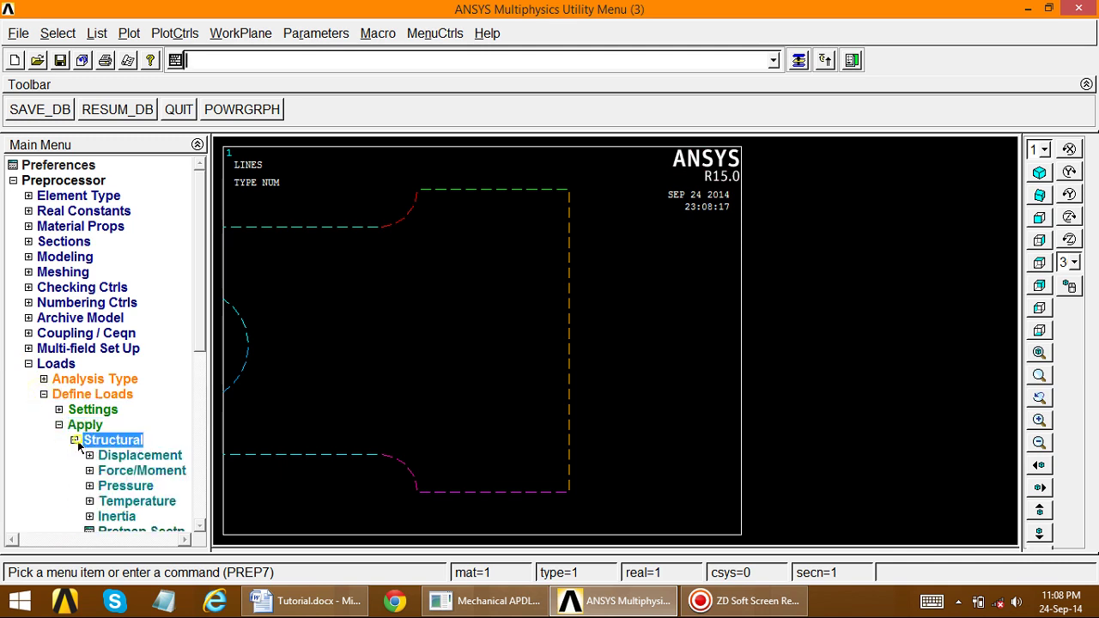
click(108, 486)
click(126, 501)
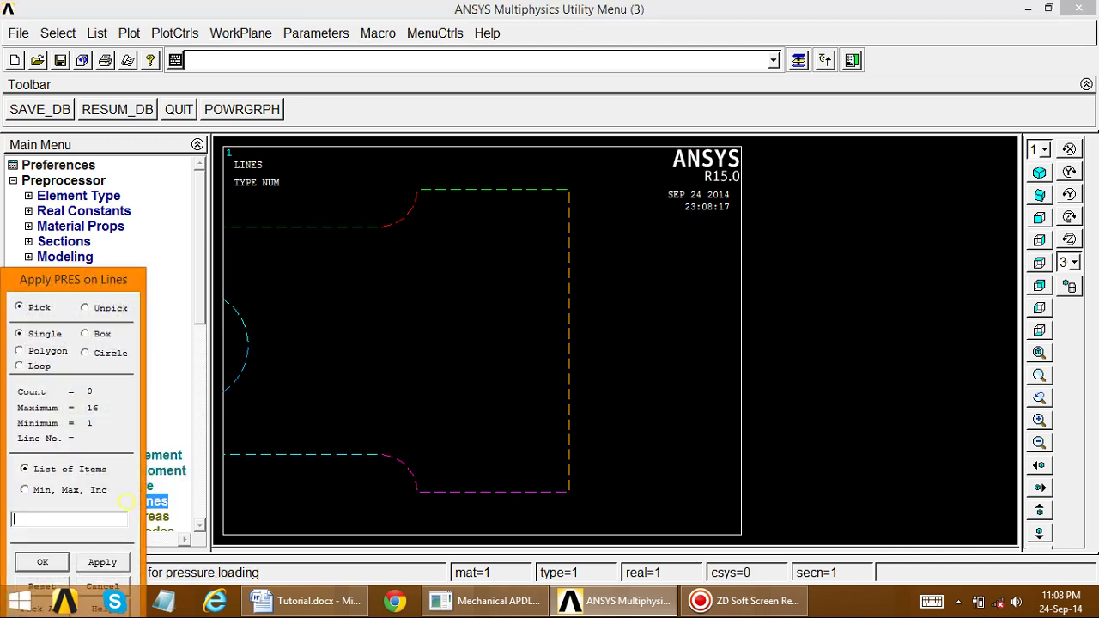
click(566, 382)
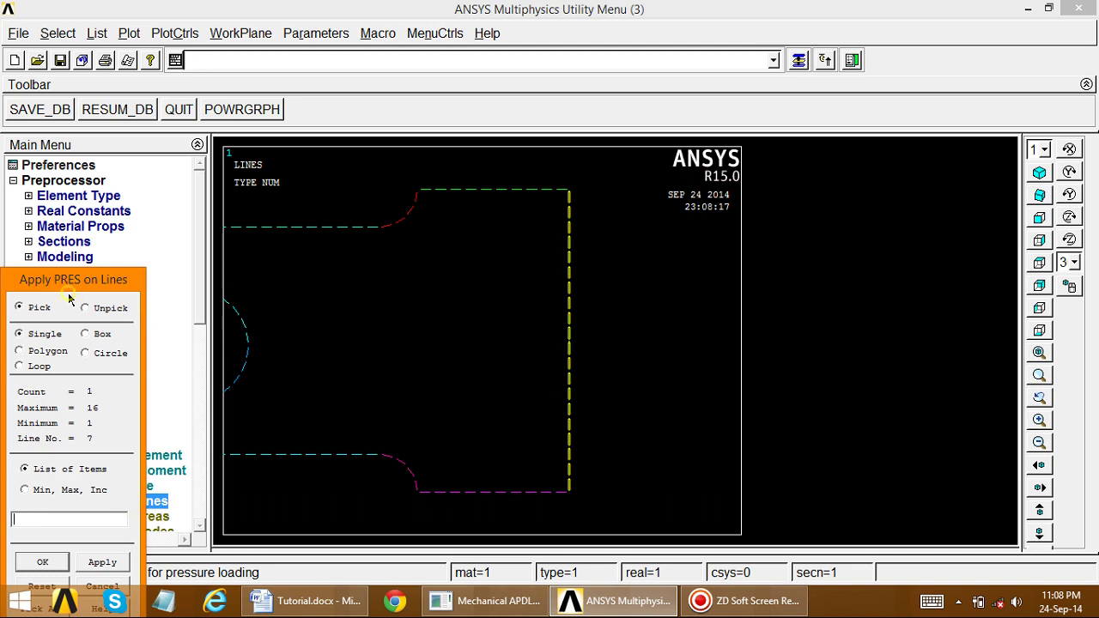
Confirm line 7, ready the pressure value field, and bring up the Word tutorial
drag(69, 279, 107, 218)
click(129, 499)
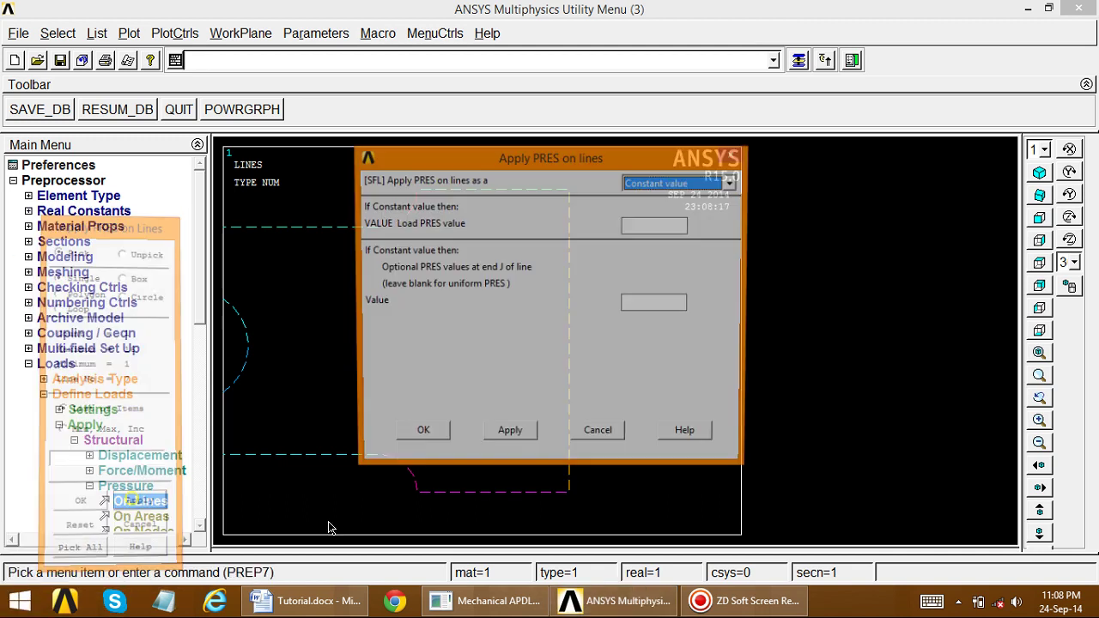
click(640, 226)
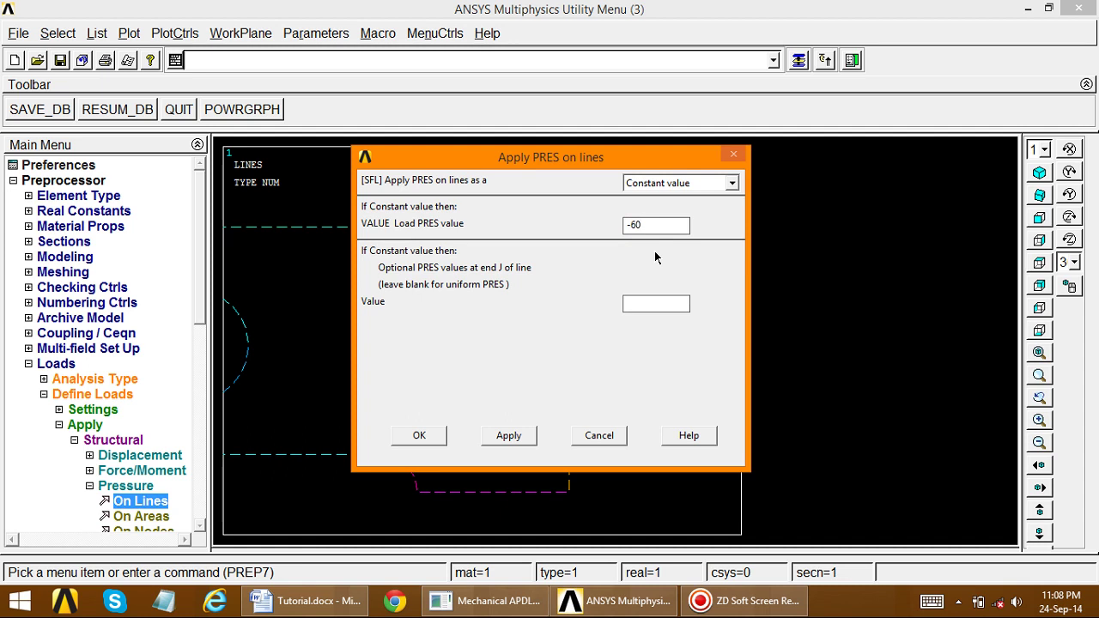
click(305, 600)
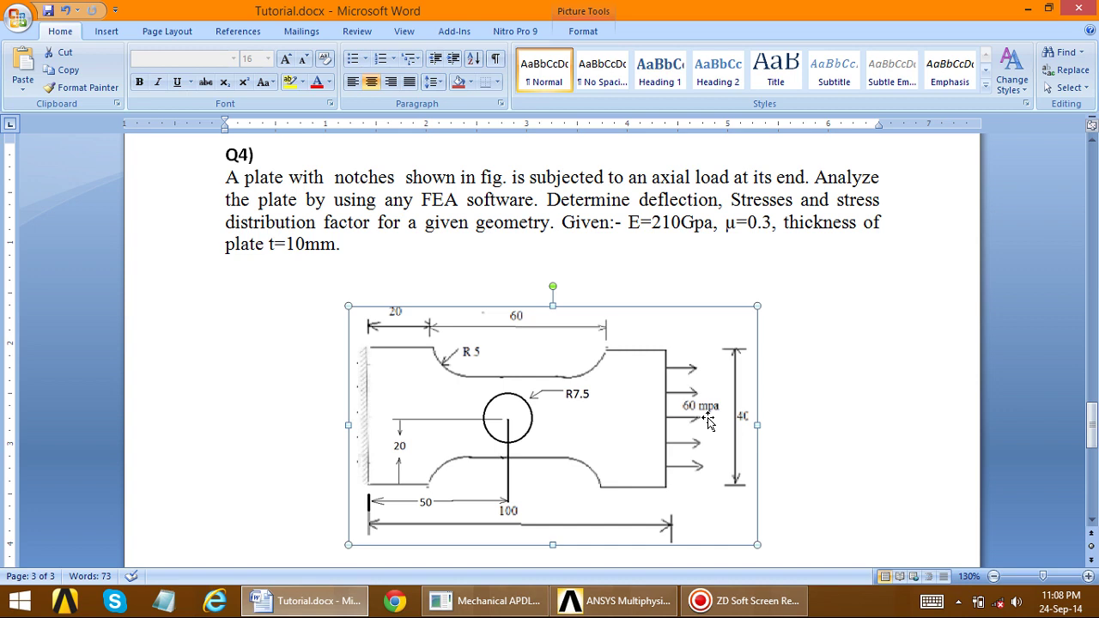
Check the 60 MPa end load in the tutorial, then apply a -60 pressure to the right edge
click(309, 599)
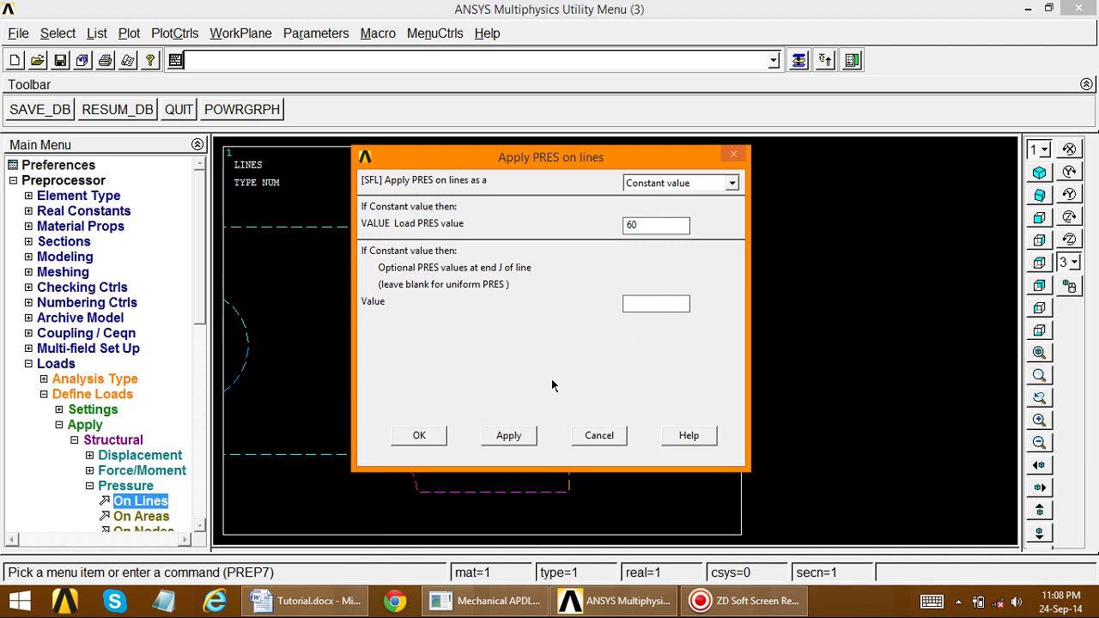
click(309, 599)
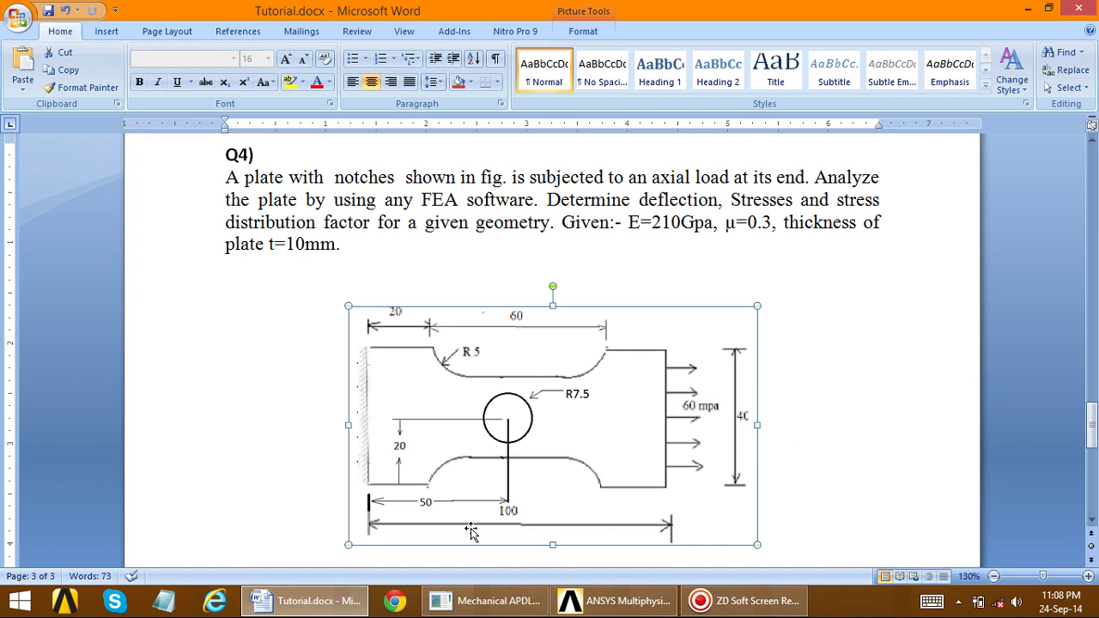
click(311, 601)
click(628, 225)
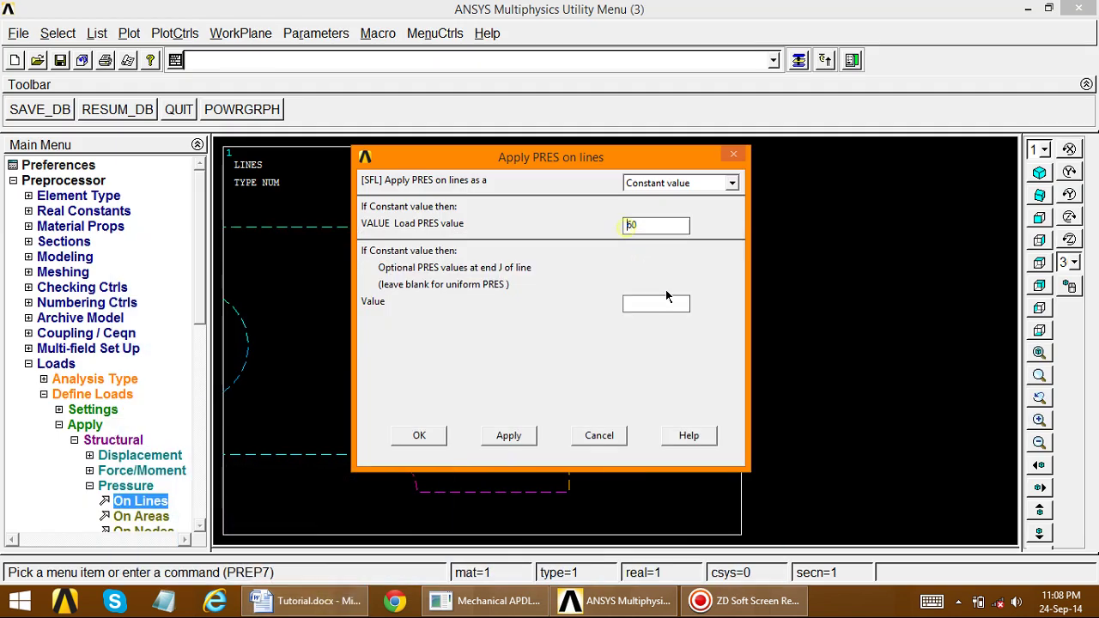
text(-)
click(419, 435)
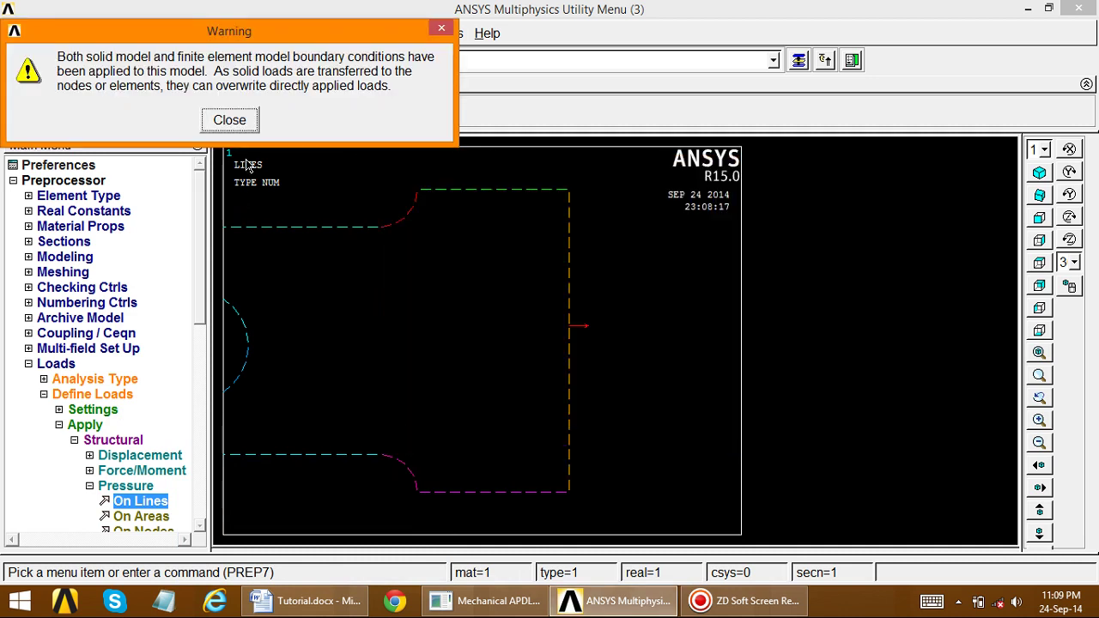
Close the warning, collapse the Loads tree, and Multi-Plot the whole plate fitted to the view
click(231, 124)
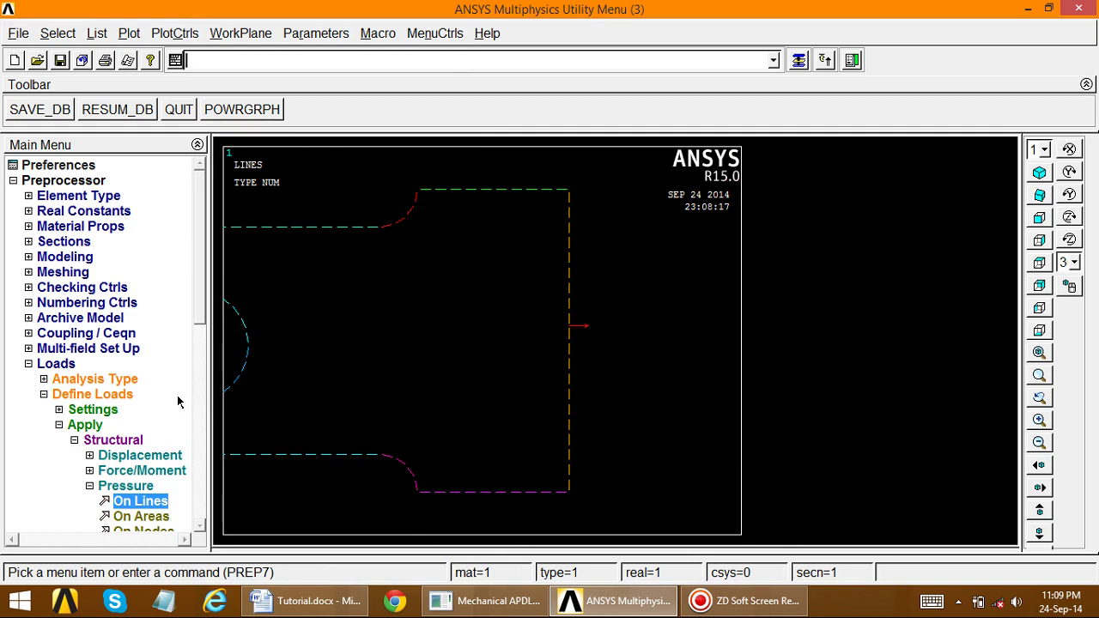
click(74, 425)
click(36, 366)
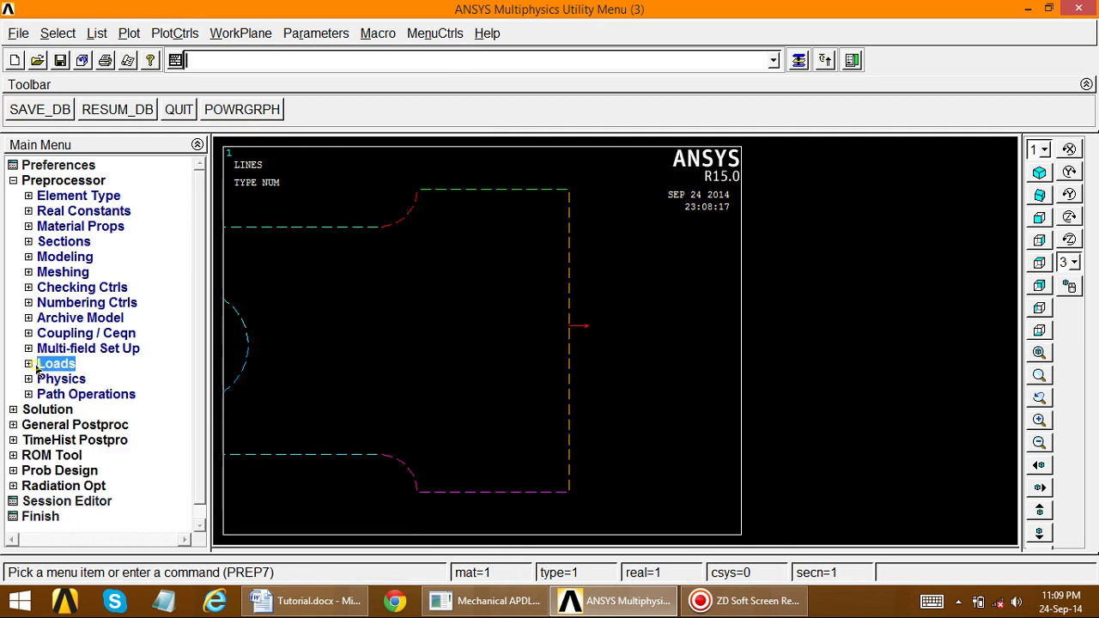
click(129, 32)
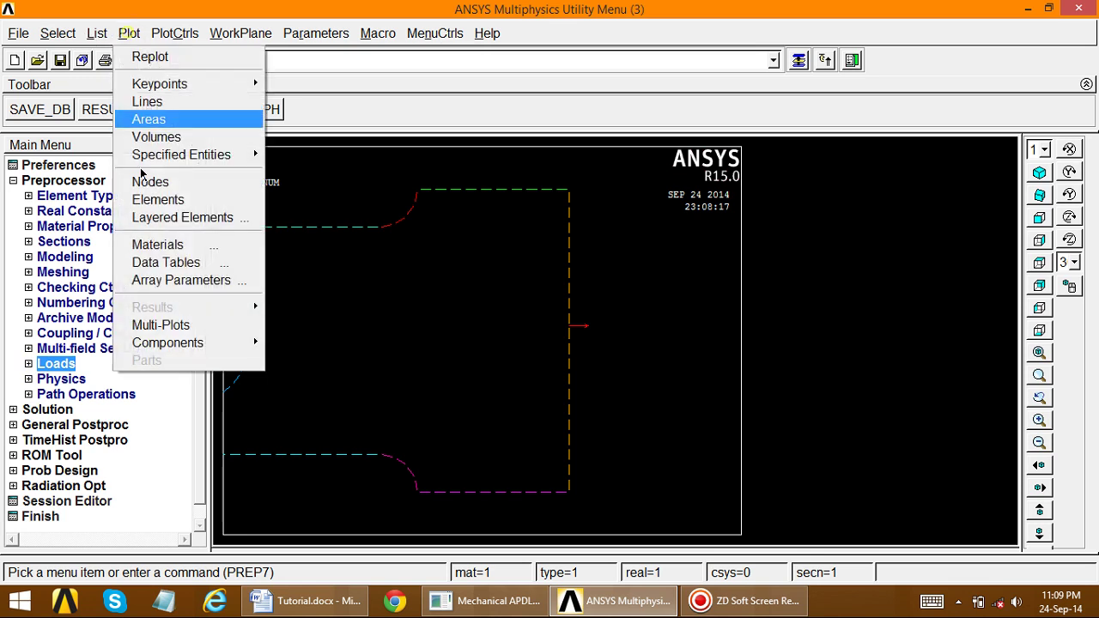
click(160, 324)
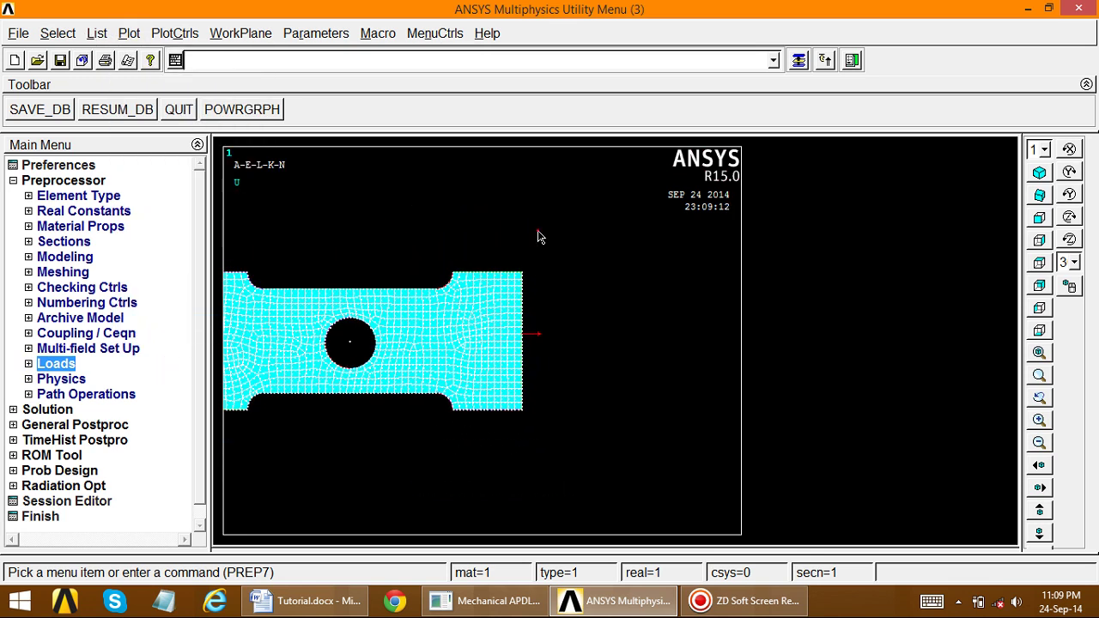
right_click(536, 232)
click(568, 294)
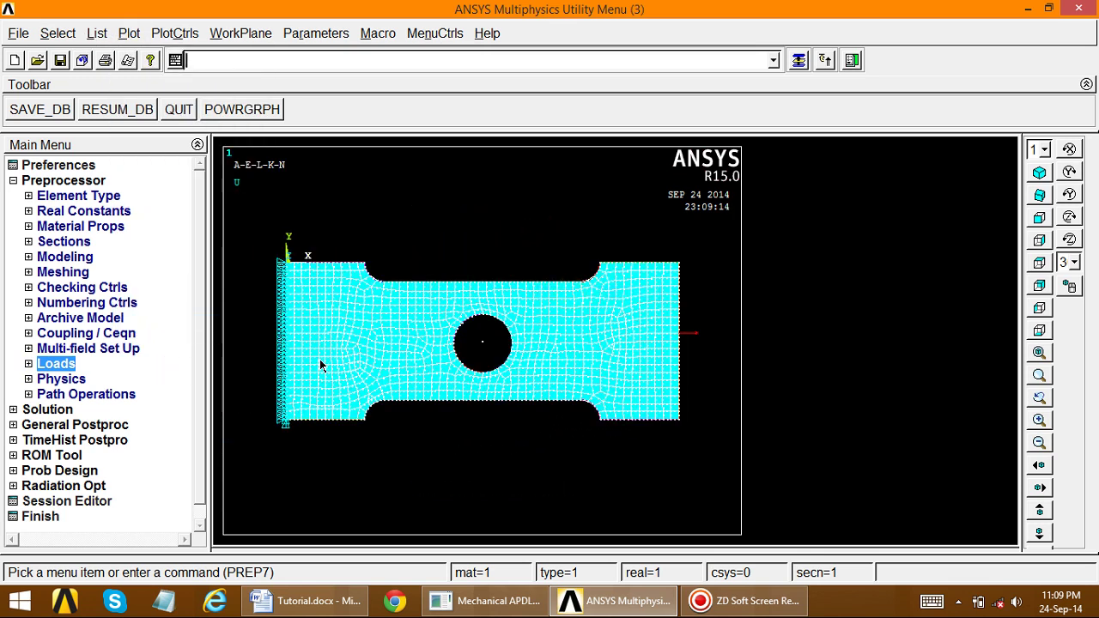
Run Solve Current LS, then close the 'Solution is done' note and /STATUS listing
click(14, 181)
click(12, 196)
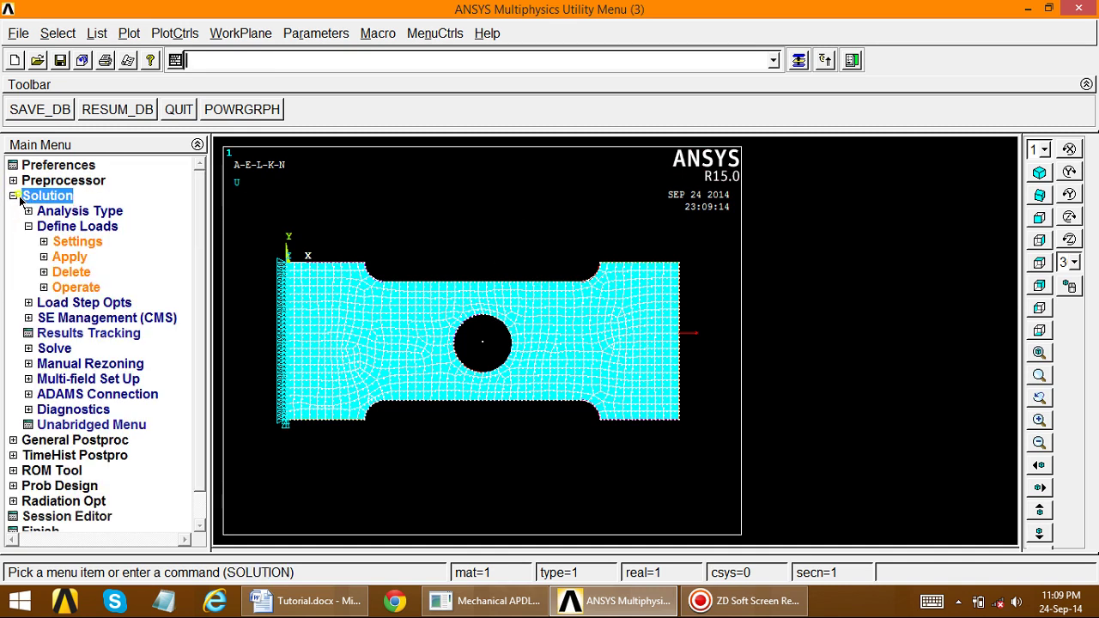
click(28, 226)
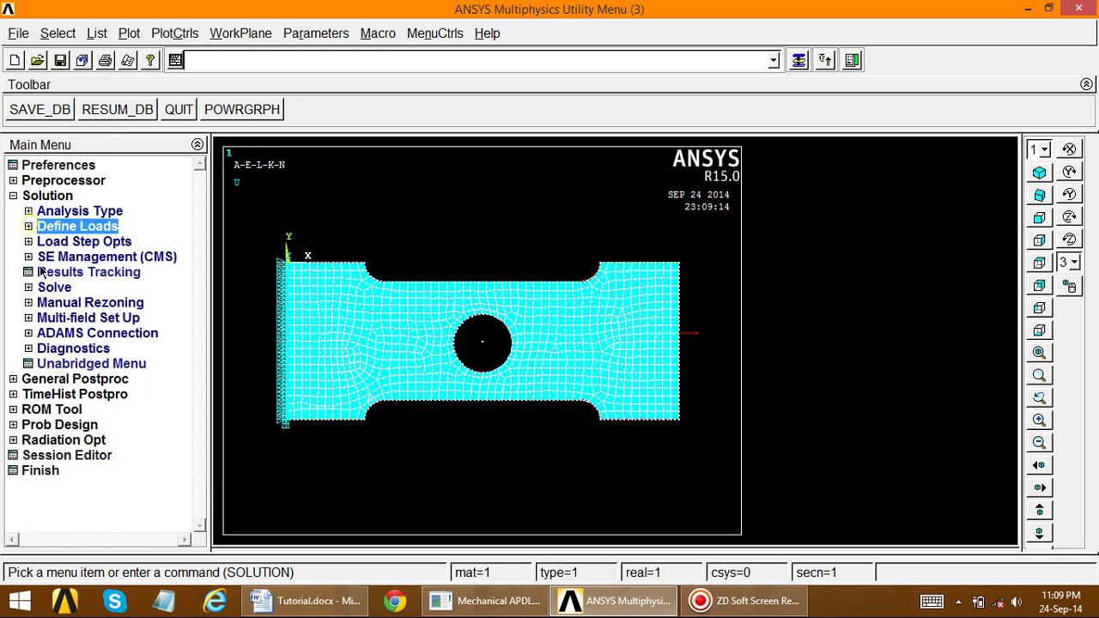
click(47, 288)
click(70, 303)
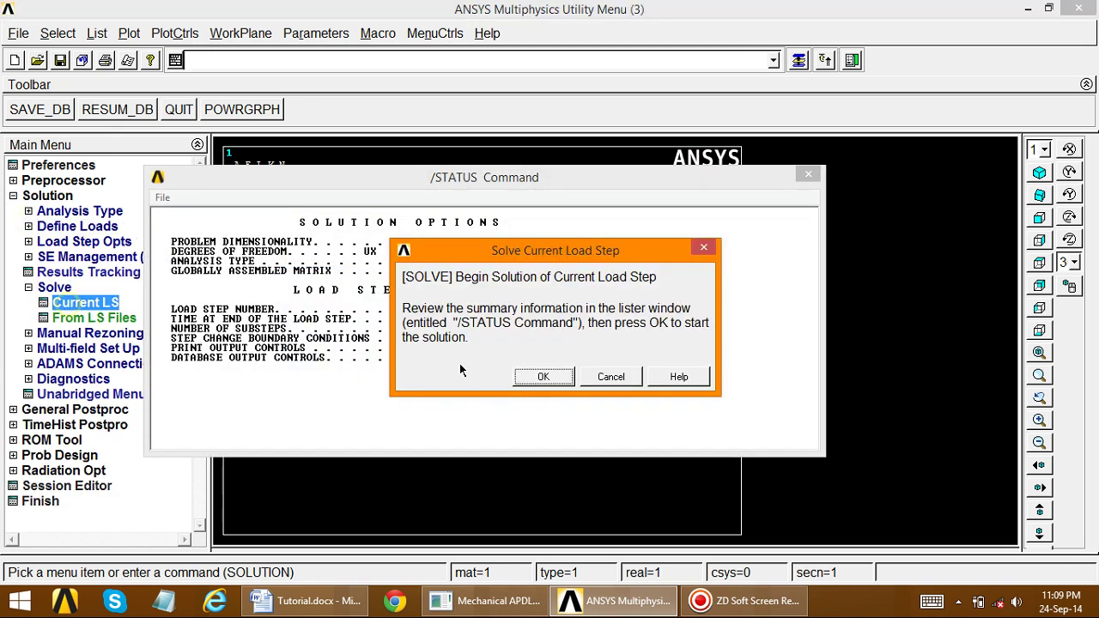
click(544, 379)
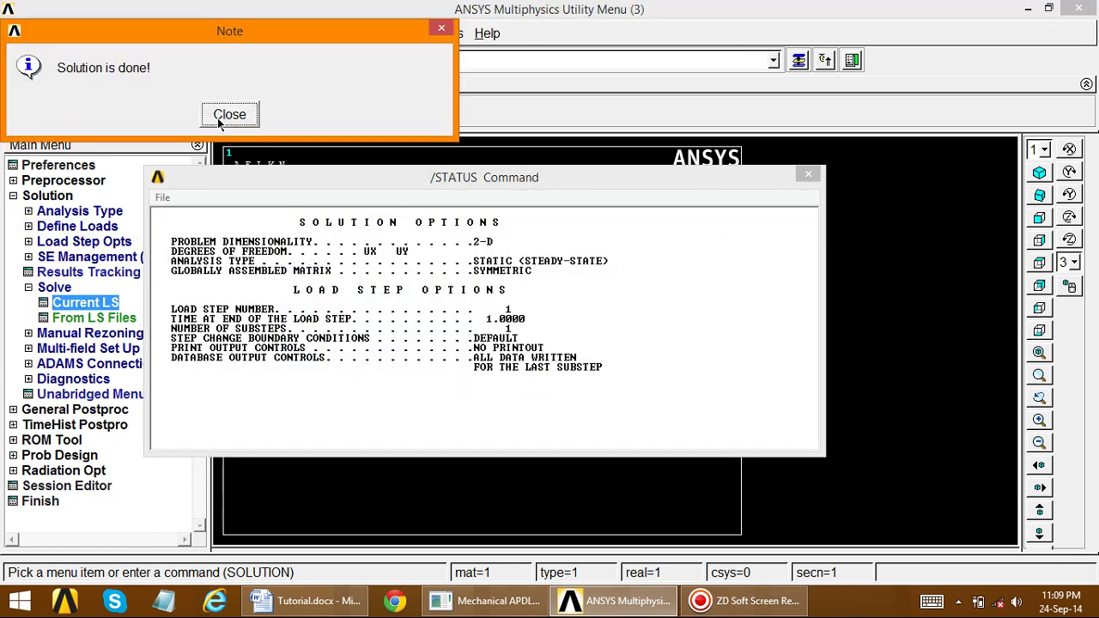
click(229, 115)
click(807, 176)
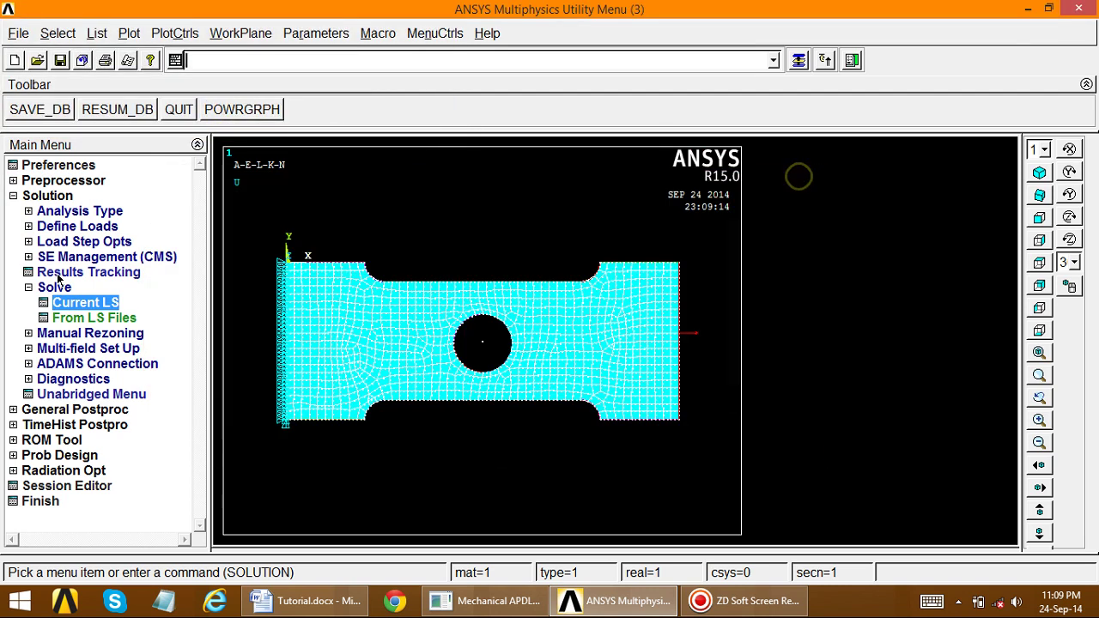
click(43, 287)
click(39, 196)
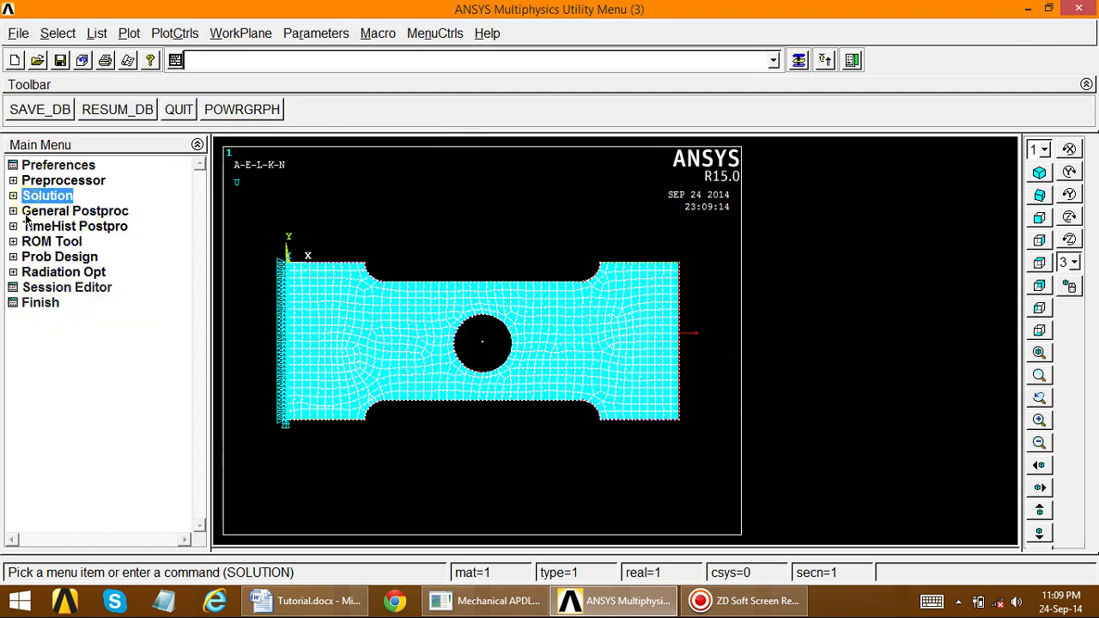
click(30, 211)
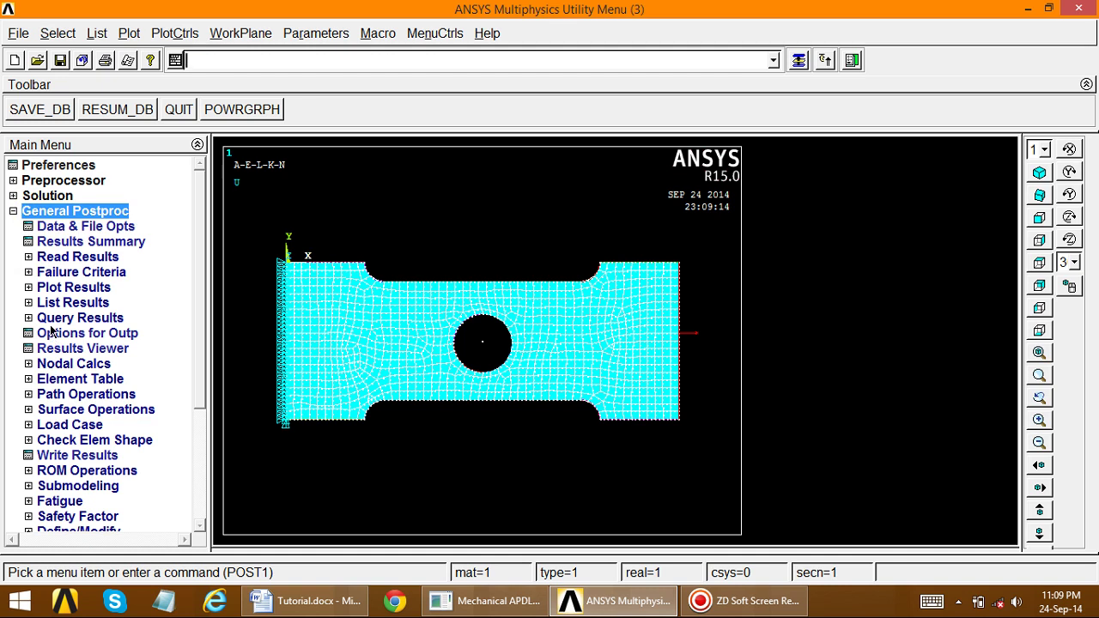
click(53, 288)
click(65, 302)
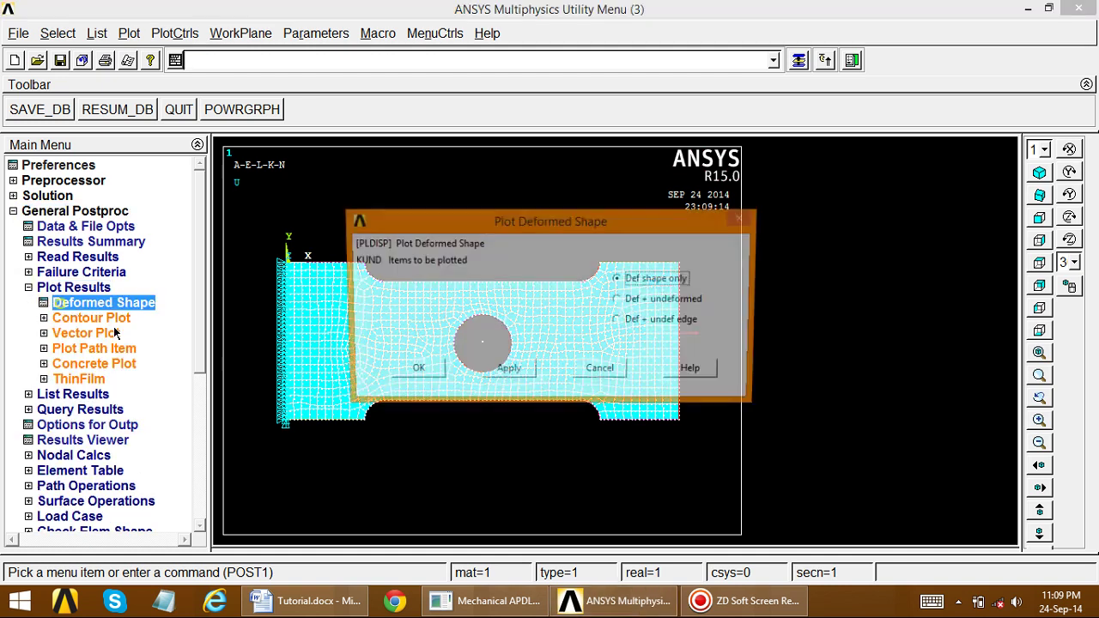
click(669, 301)
click(416, 373)
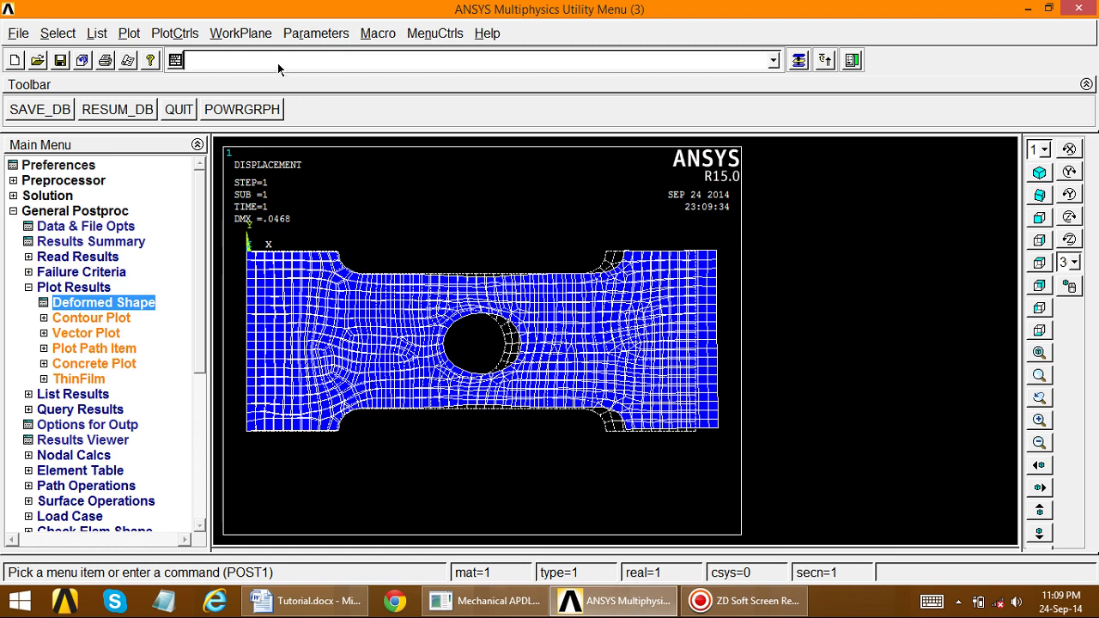
click(172, 32)
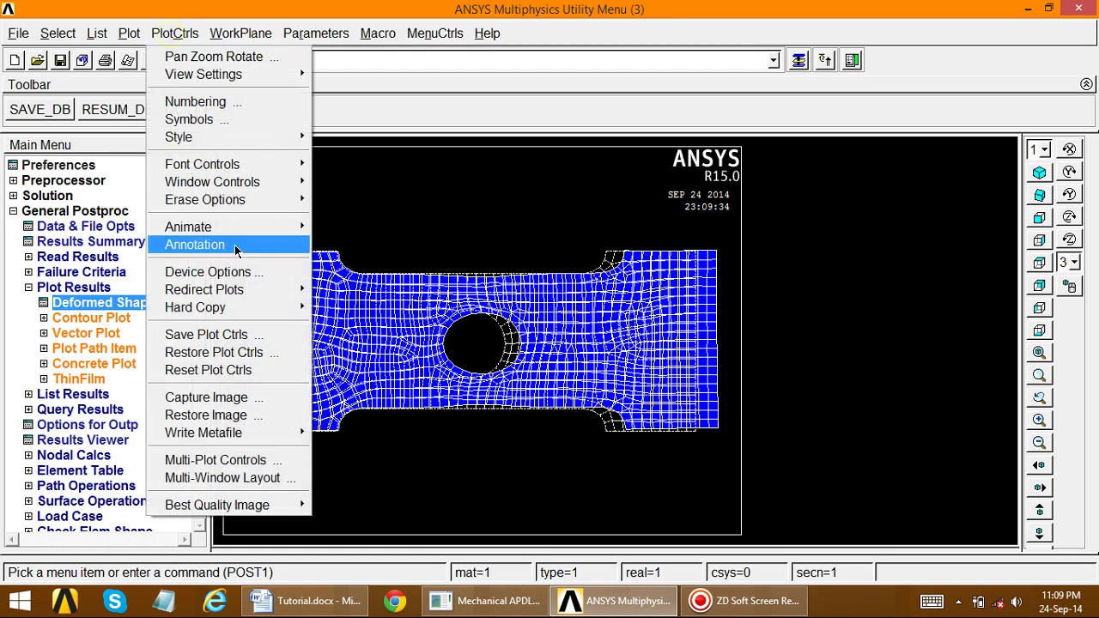
click(206, 397)
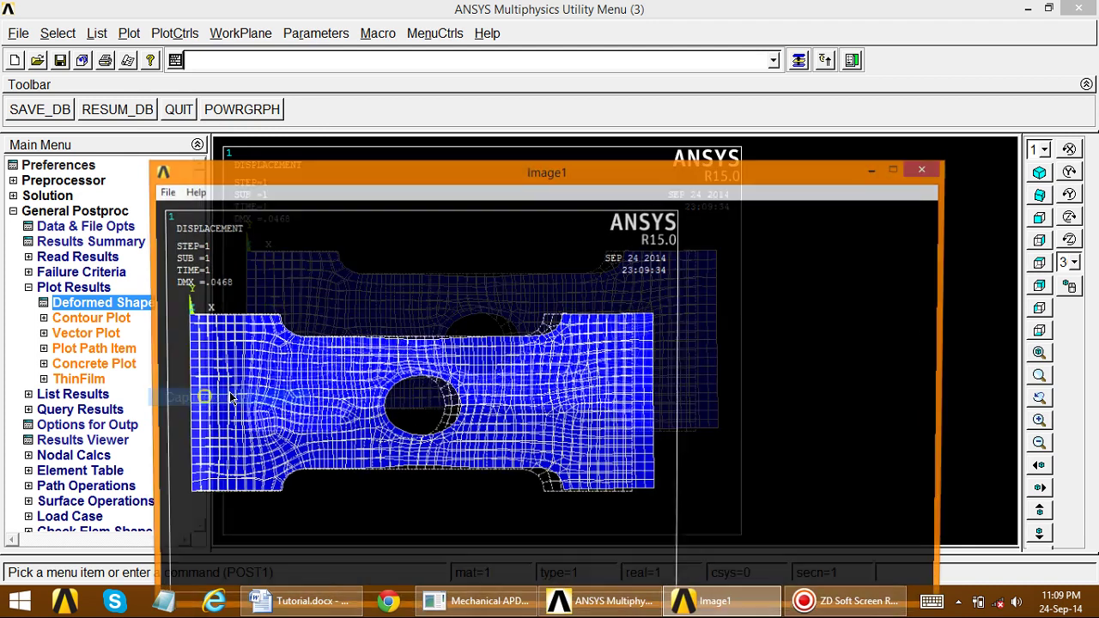
drag(239, 180, 252, 50)
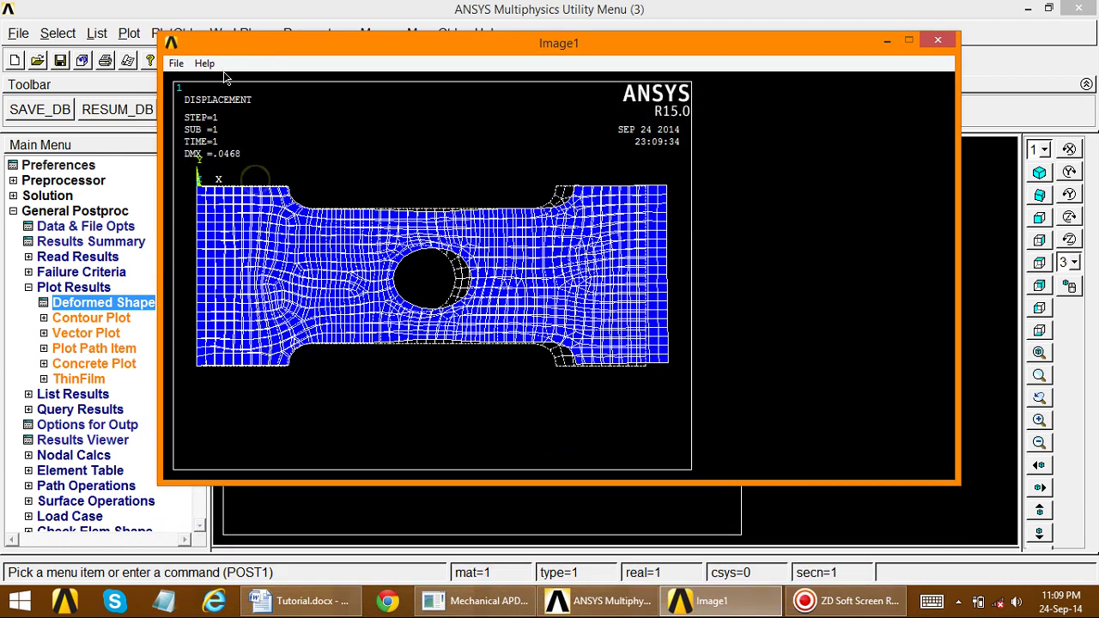
click(175, 63)
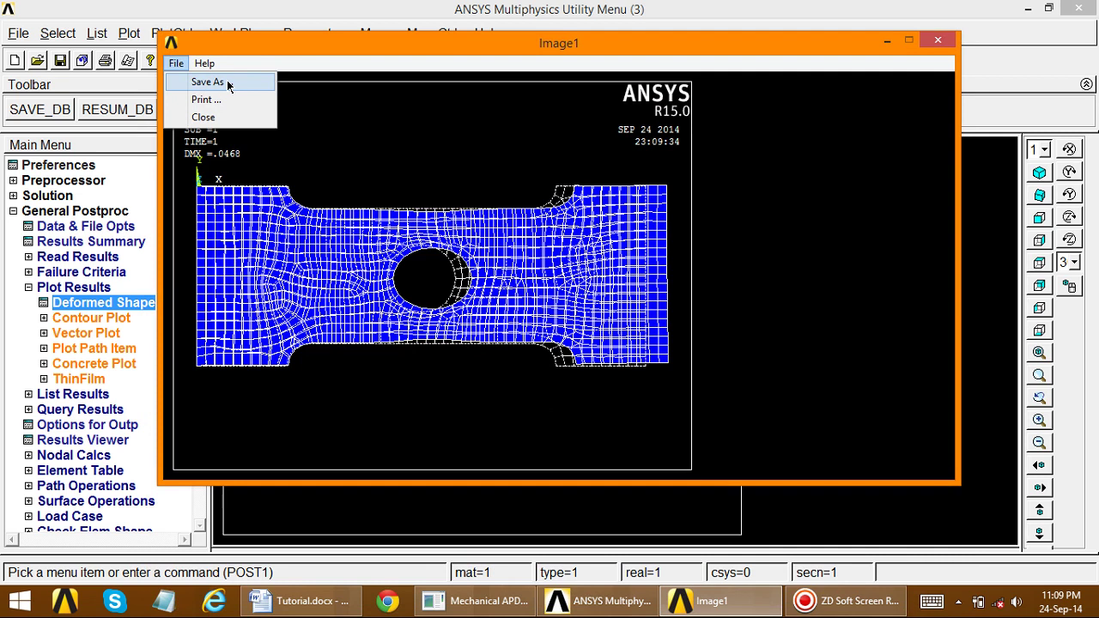
click(948, 42)
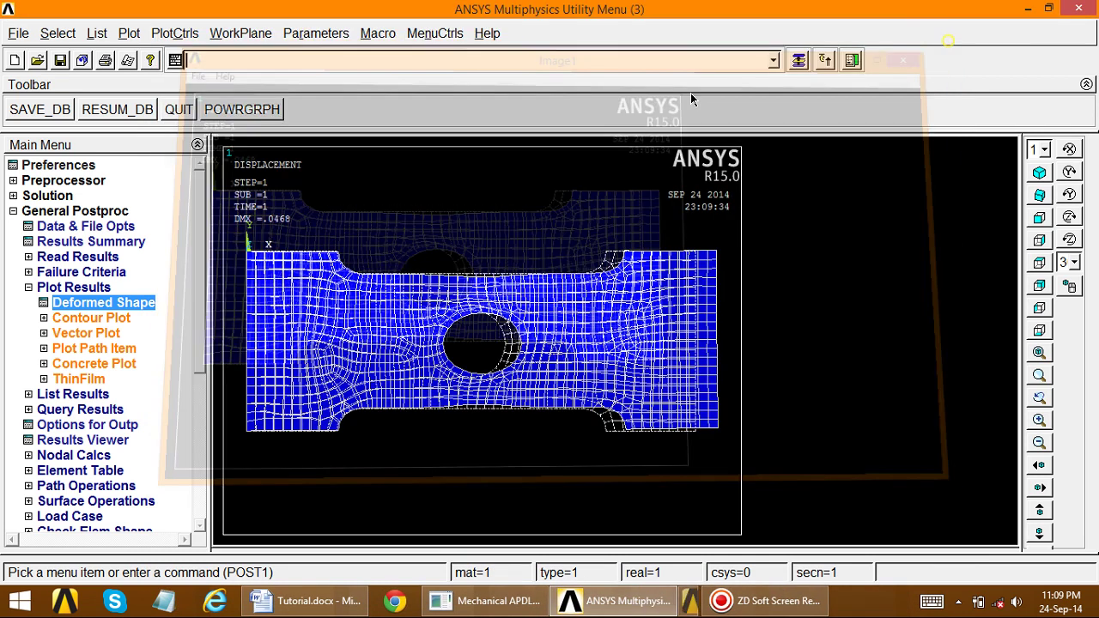
click(54, 323)
Contour the nodal DOF Solution displacement vector sum (USUM) over the plate
click(73, 348)
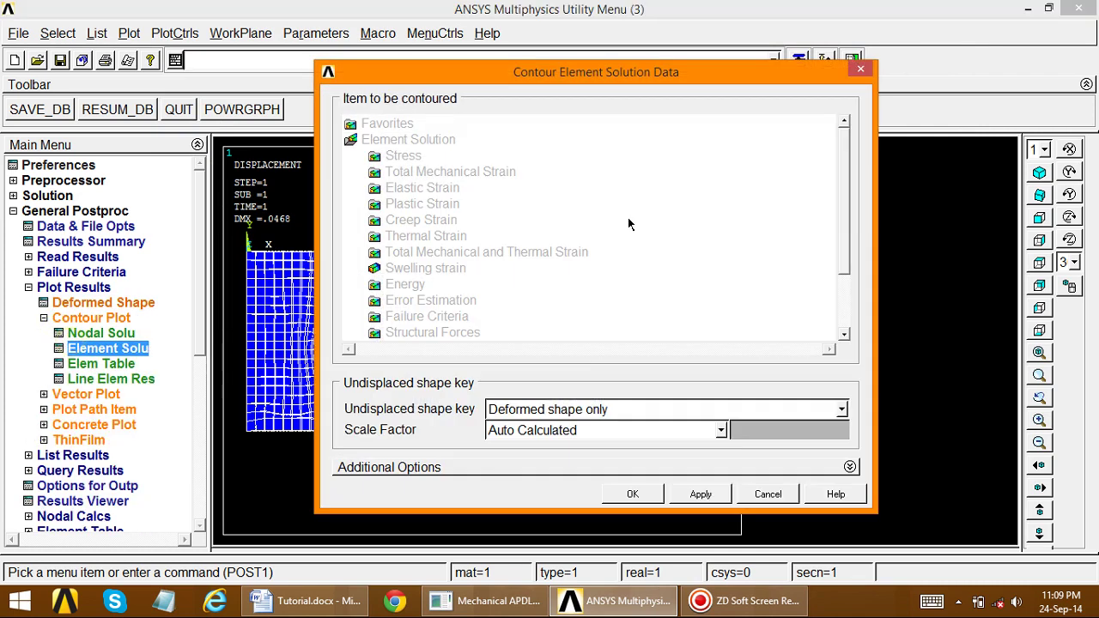
click(859, 70)
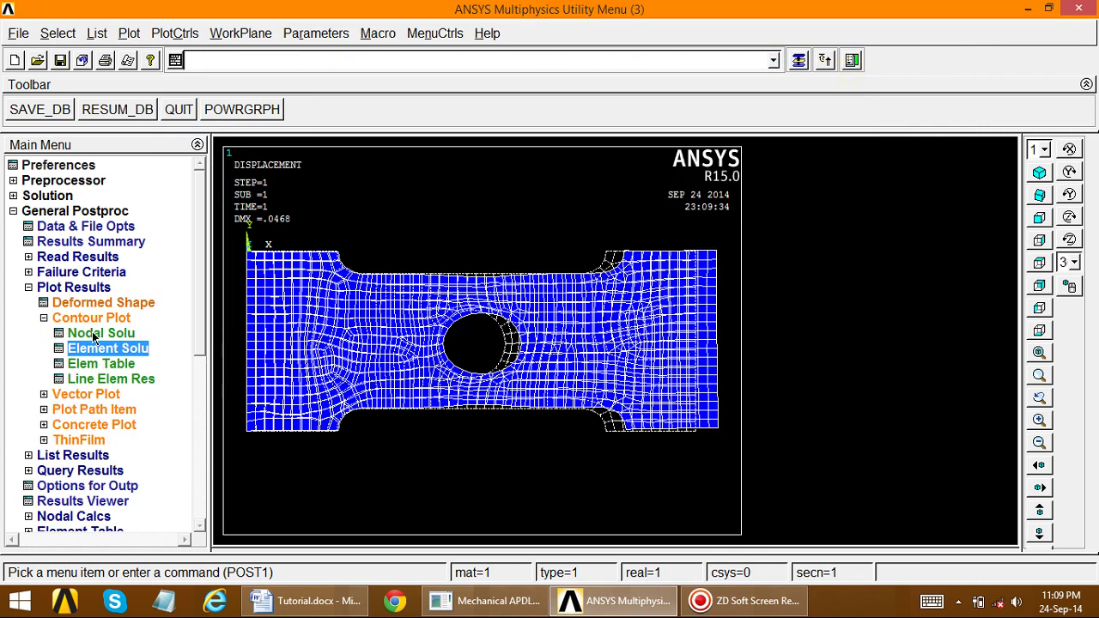
click(96, 333)
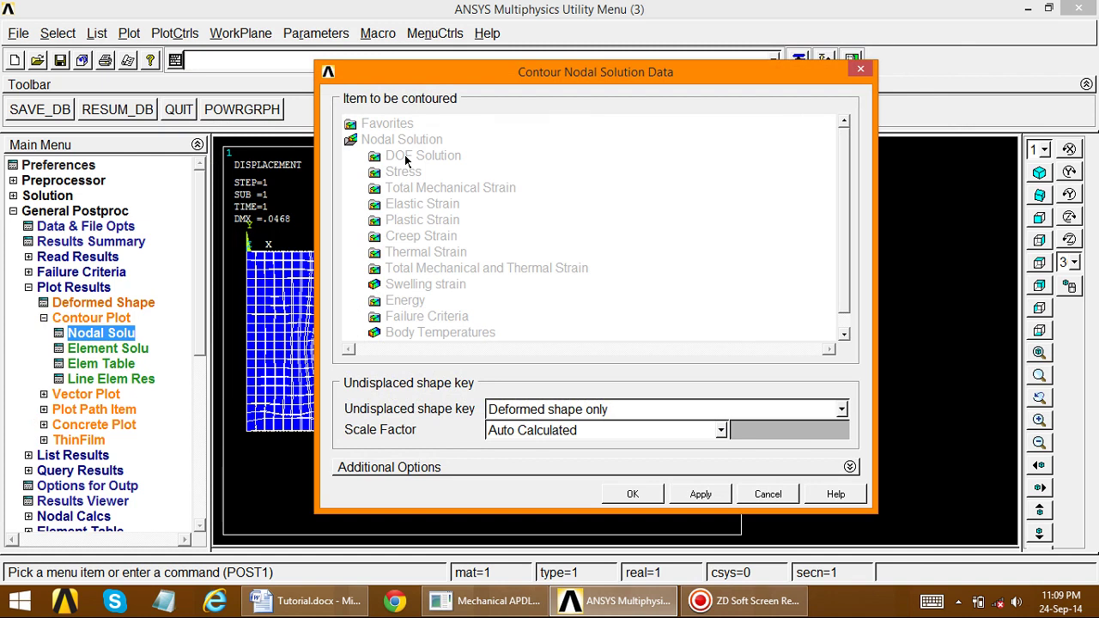
click(406, 158)
click(433, 208)
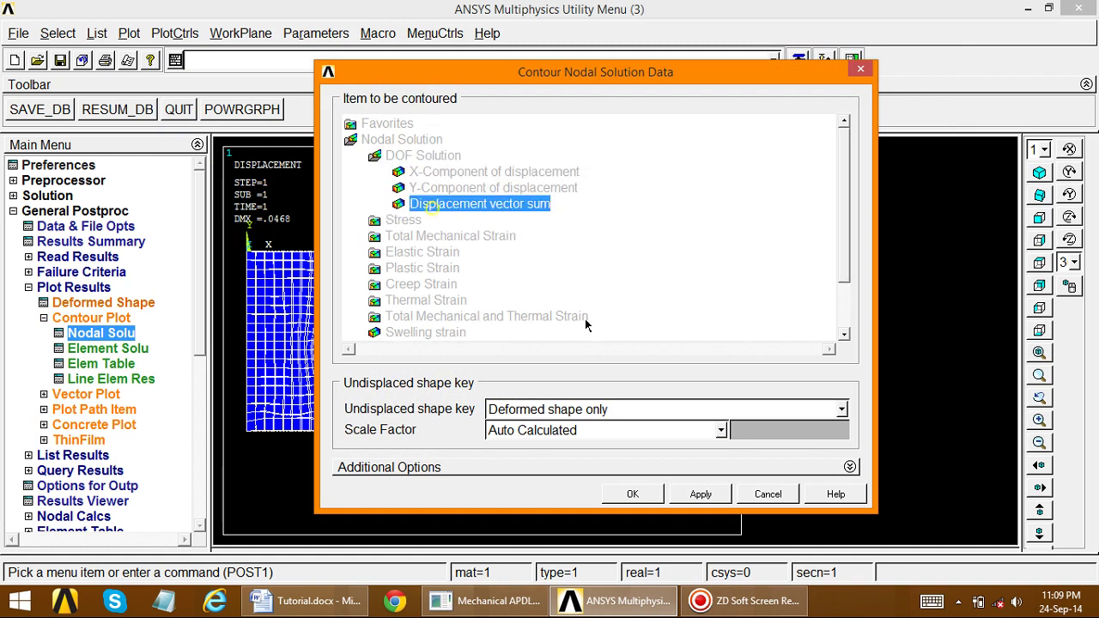
click(640, 491)
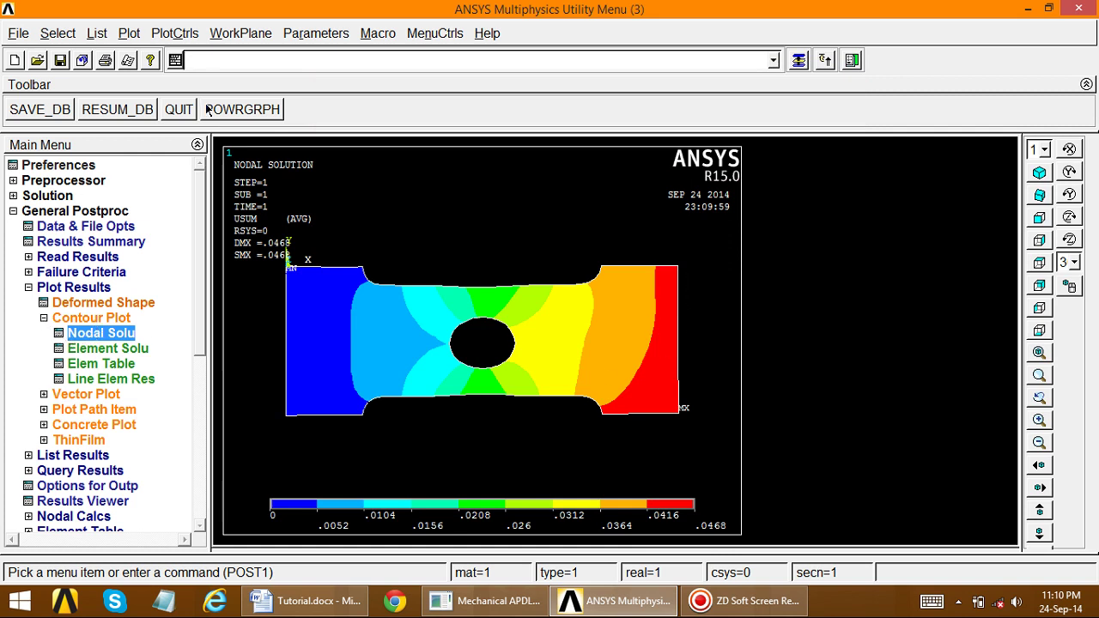
Capture the 0 to 0.0468 USUM contour as an image, then close the image window
click(186, 32)
click(206, 397)
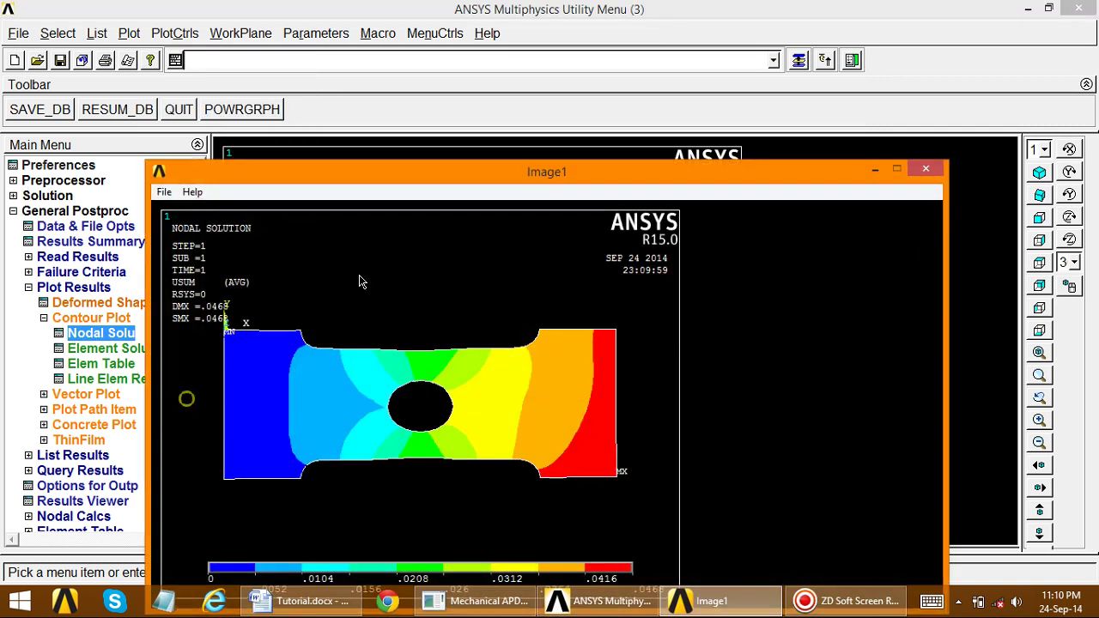
drag(240, 168, 241, 99)
click(175, 121)
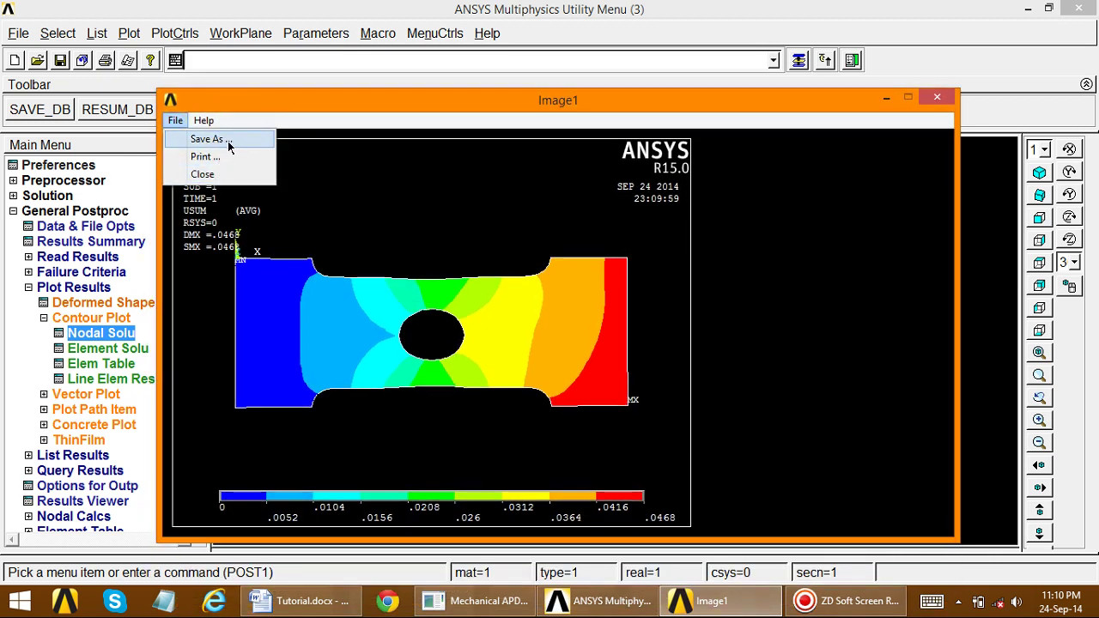
click(948, 96)
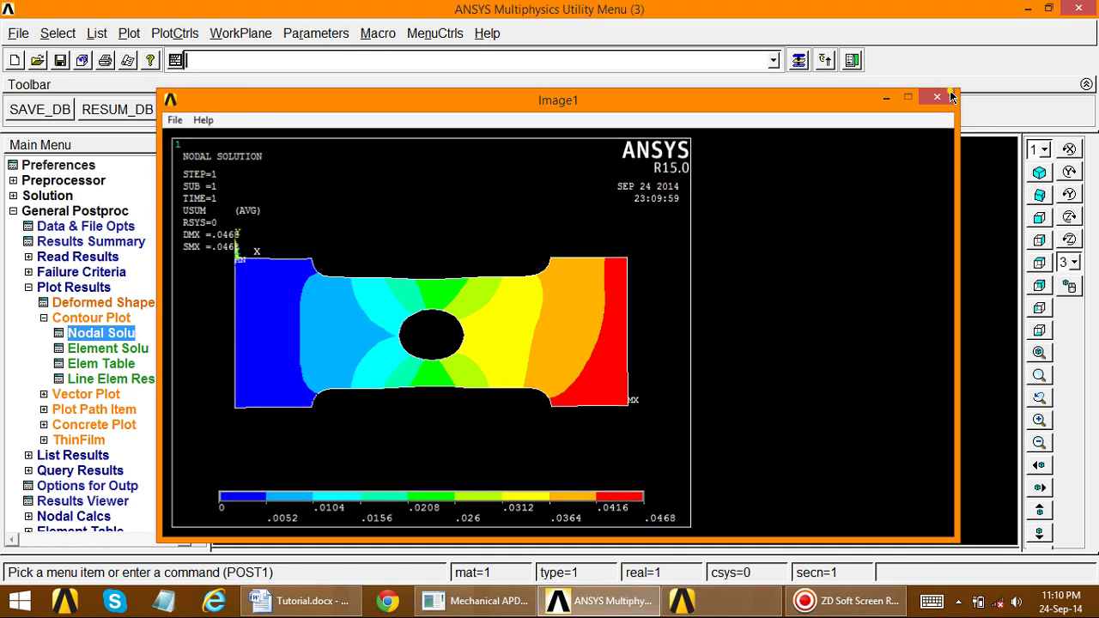
click(43, 319)
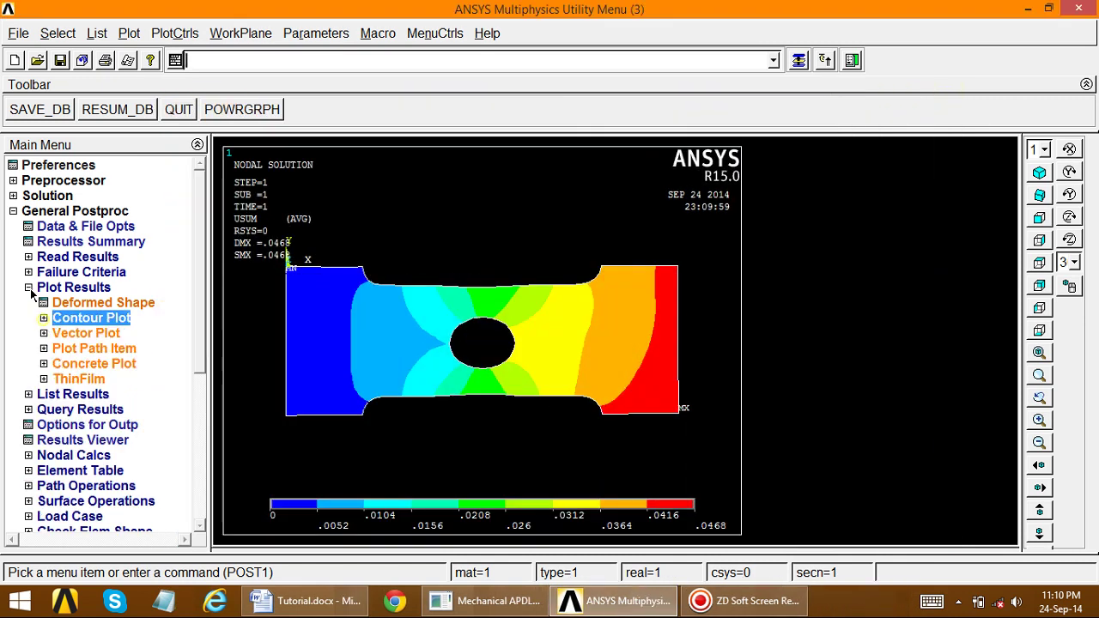
click(29, 288)
click(28, 302)
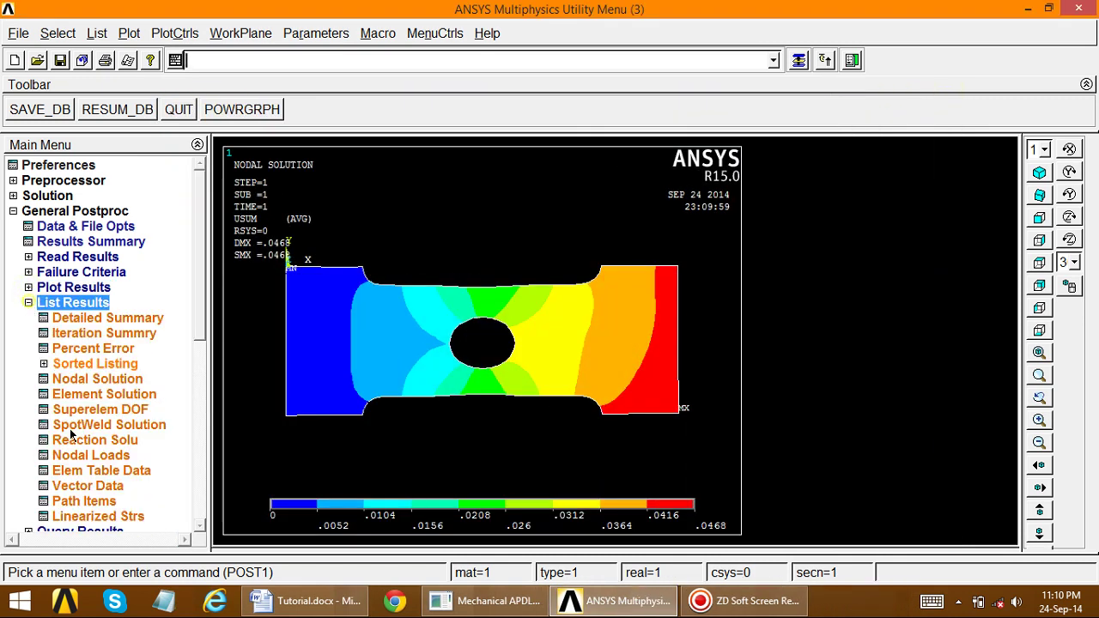
click(90, 378)
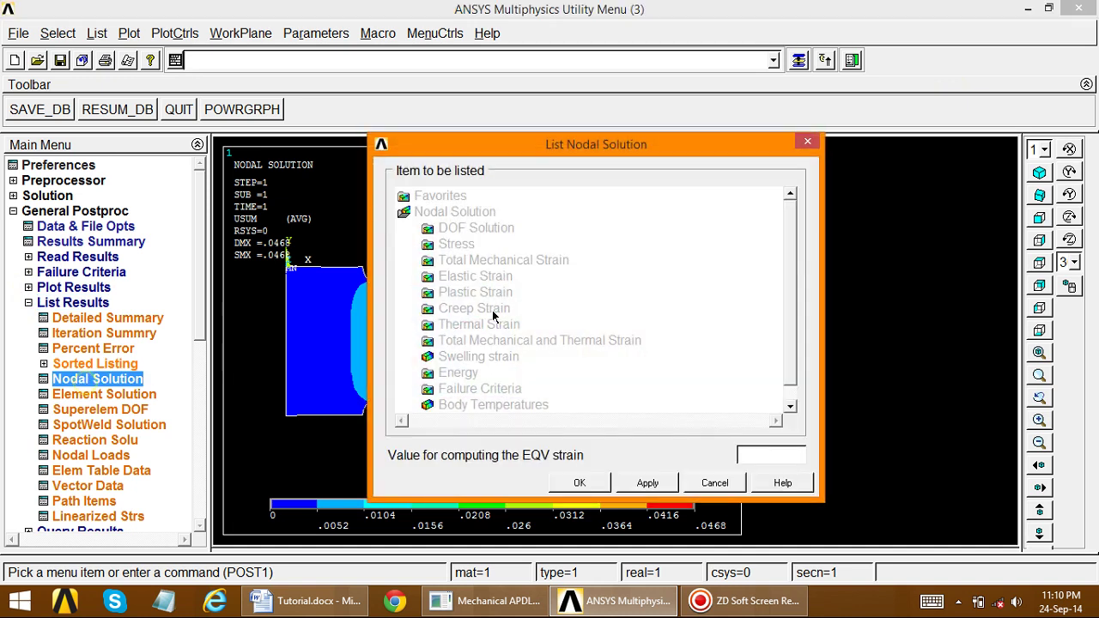
double_click(474, 227)
click(485, 278)
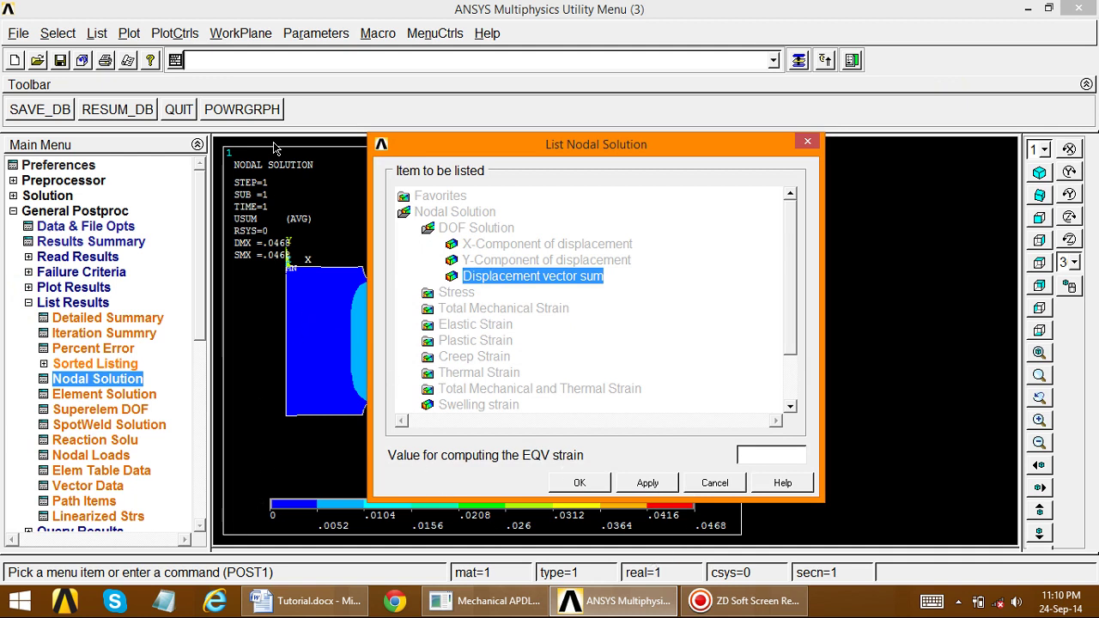
click(581, 483)
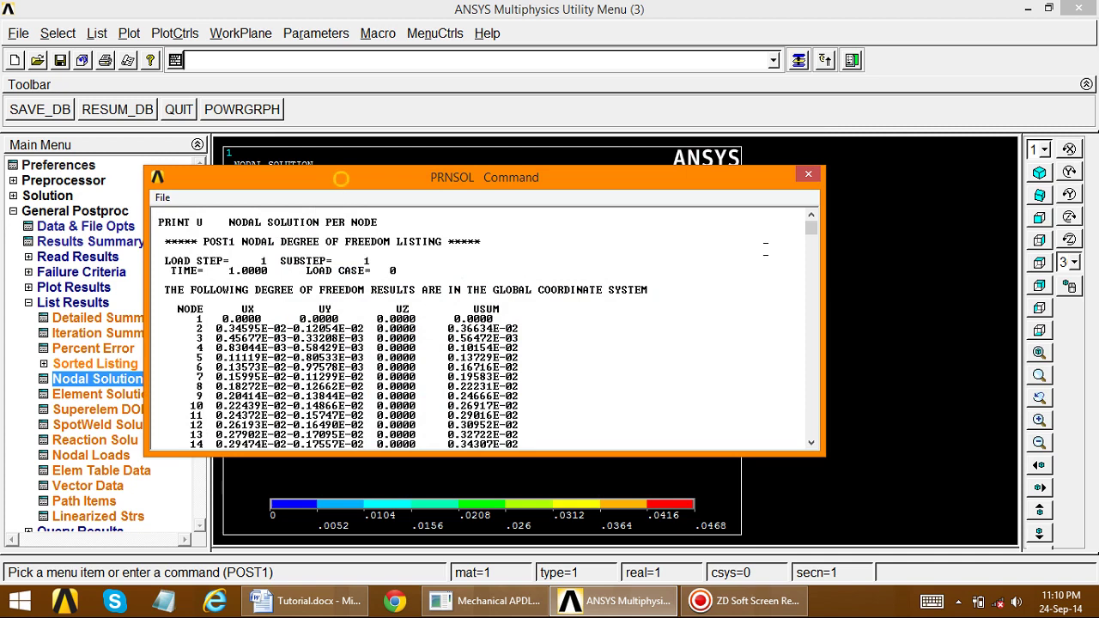
drag(810, 231, 814, 447)
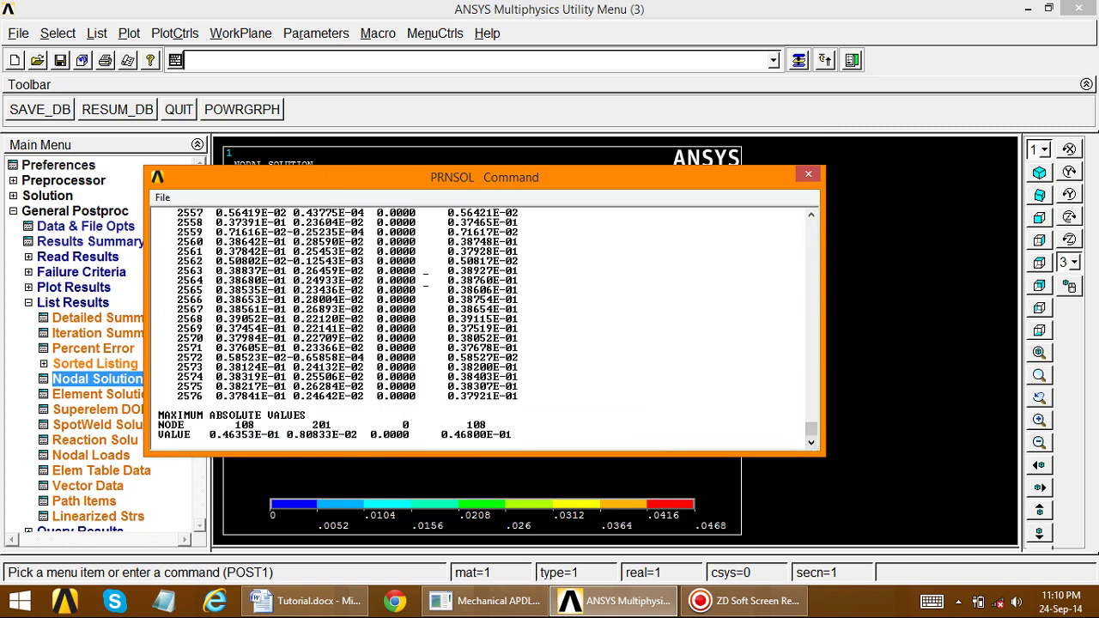
click(163, 197)
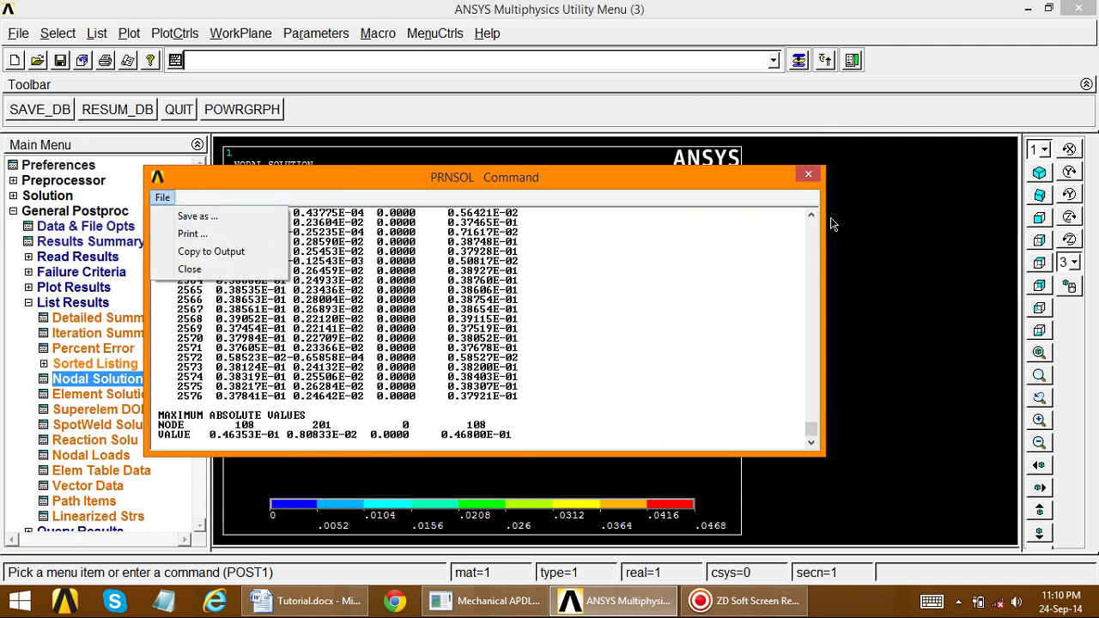
click(807, 178)
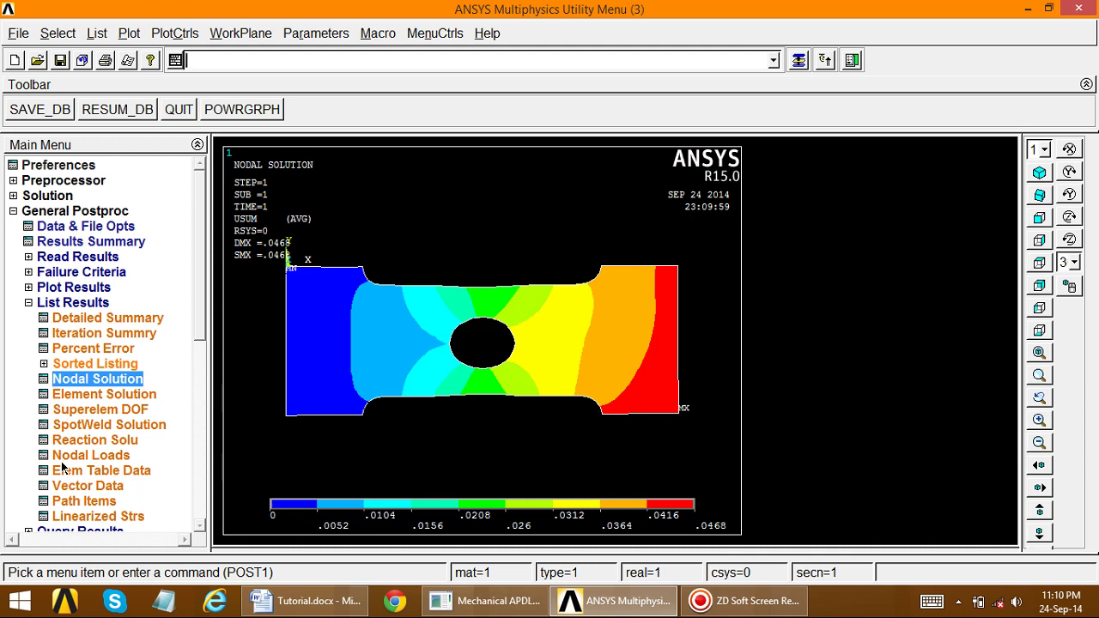
click(75, 441)
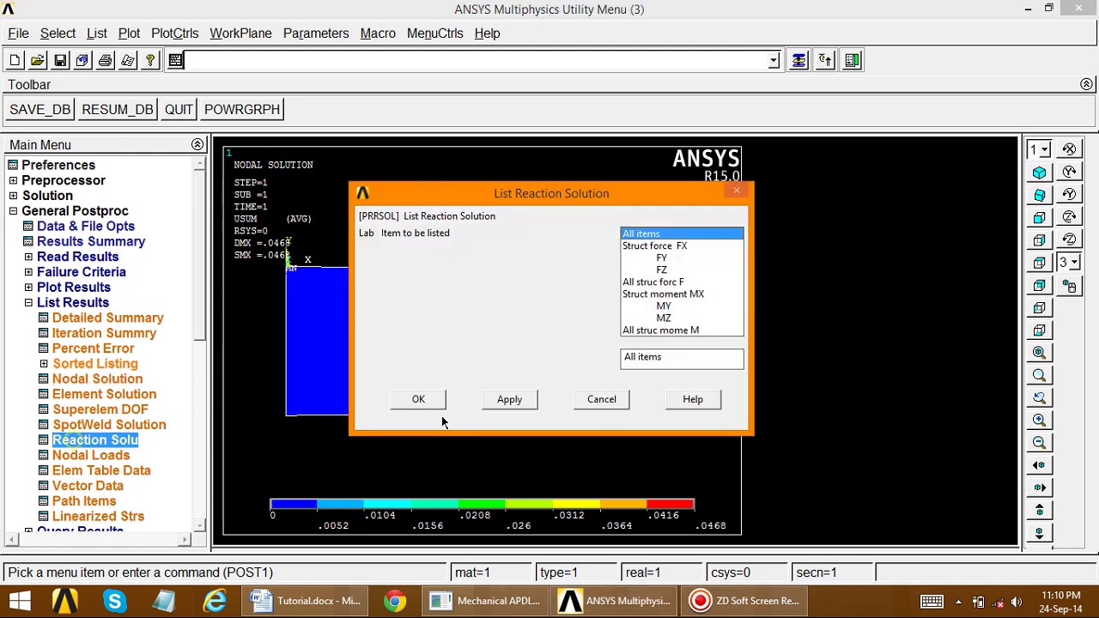
click(418, 399)
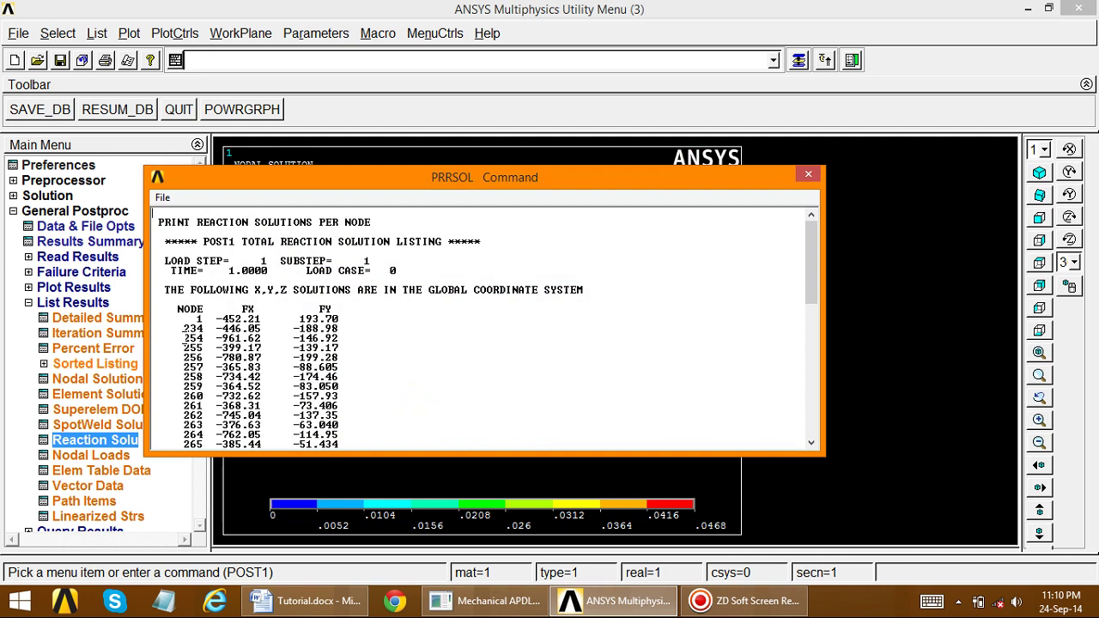
drag(814, 251, 818, 201)
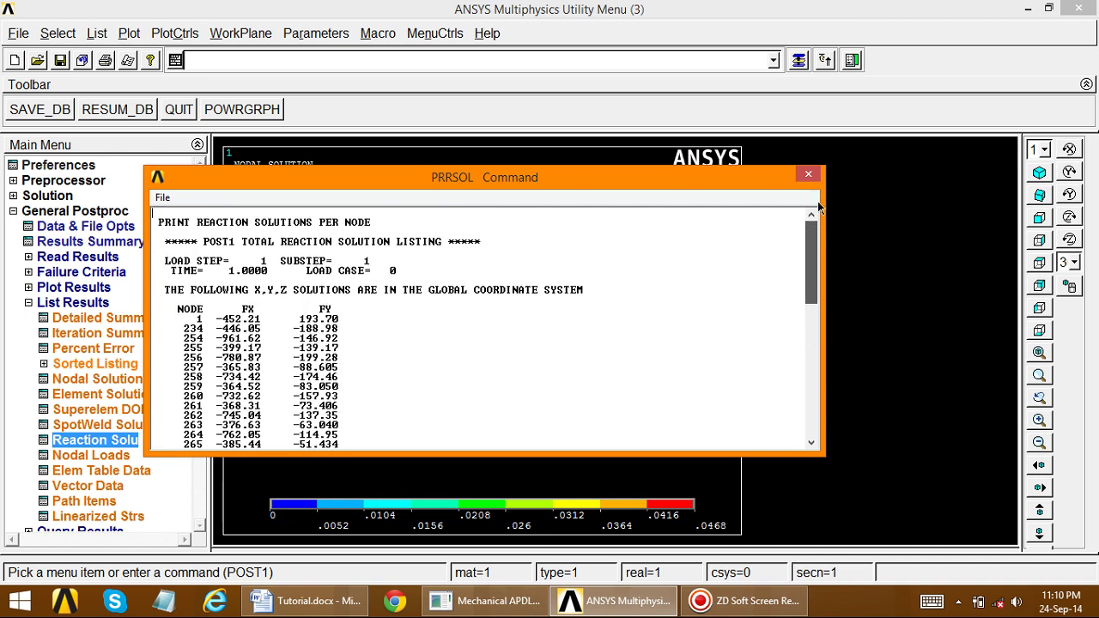
click(809, 176)
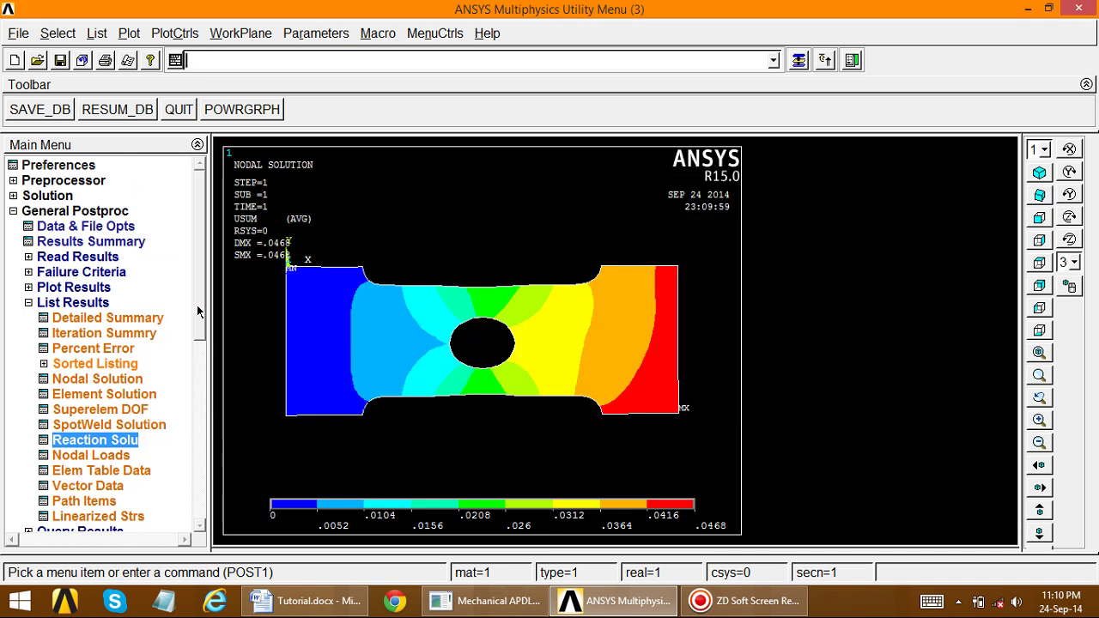
scroll(197, 311, down, 3)
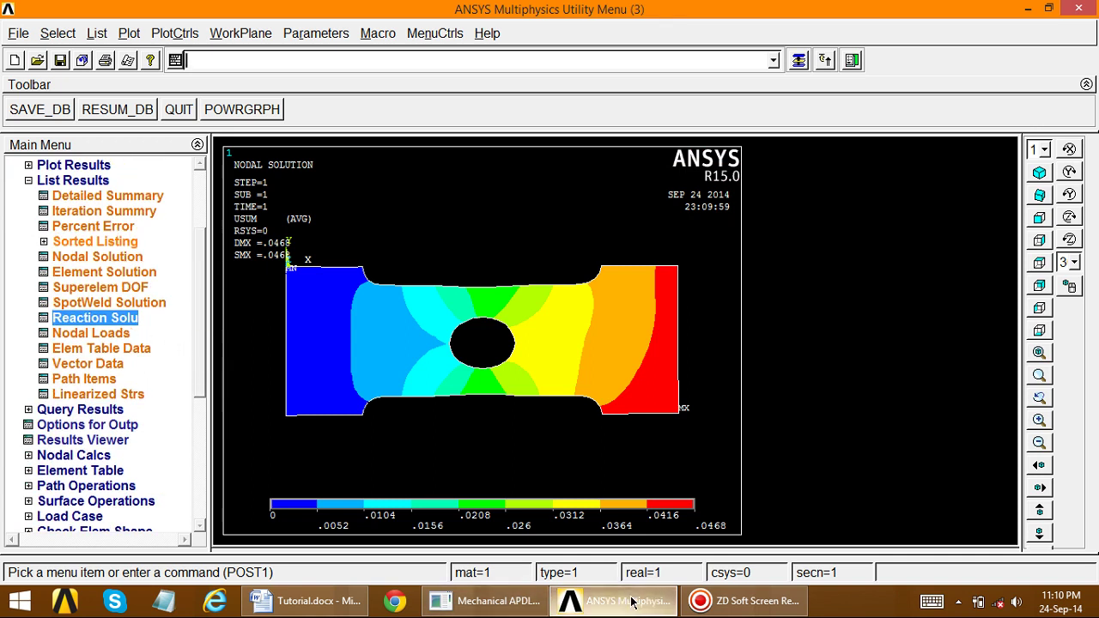
click(739, 601)
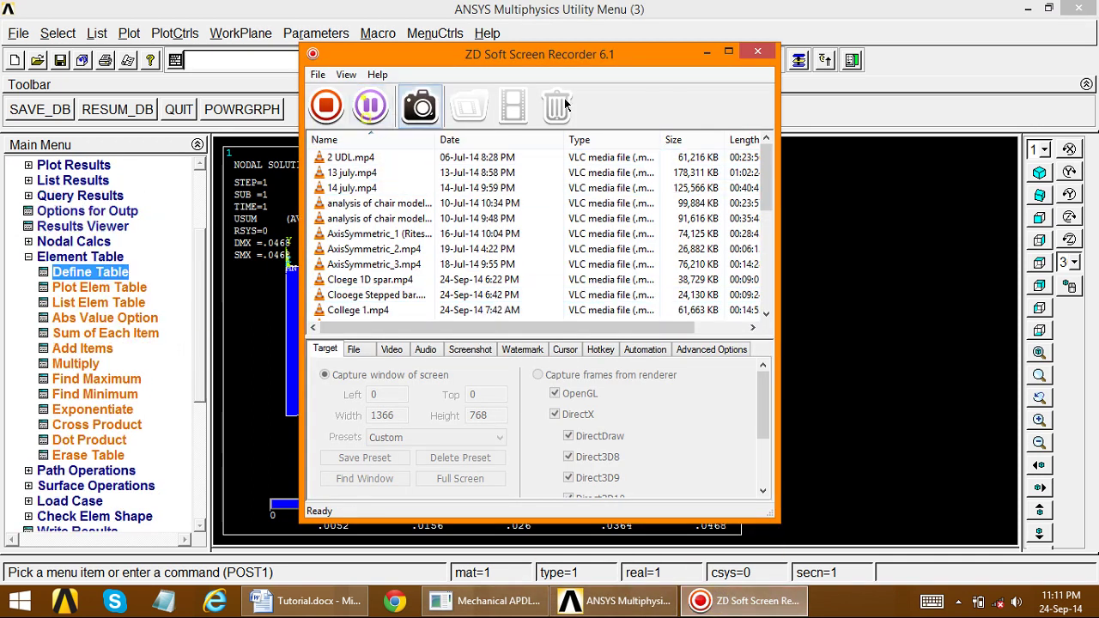
click(706, 52)
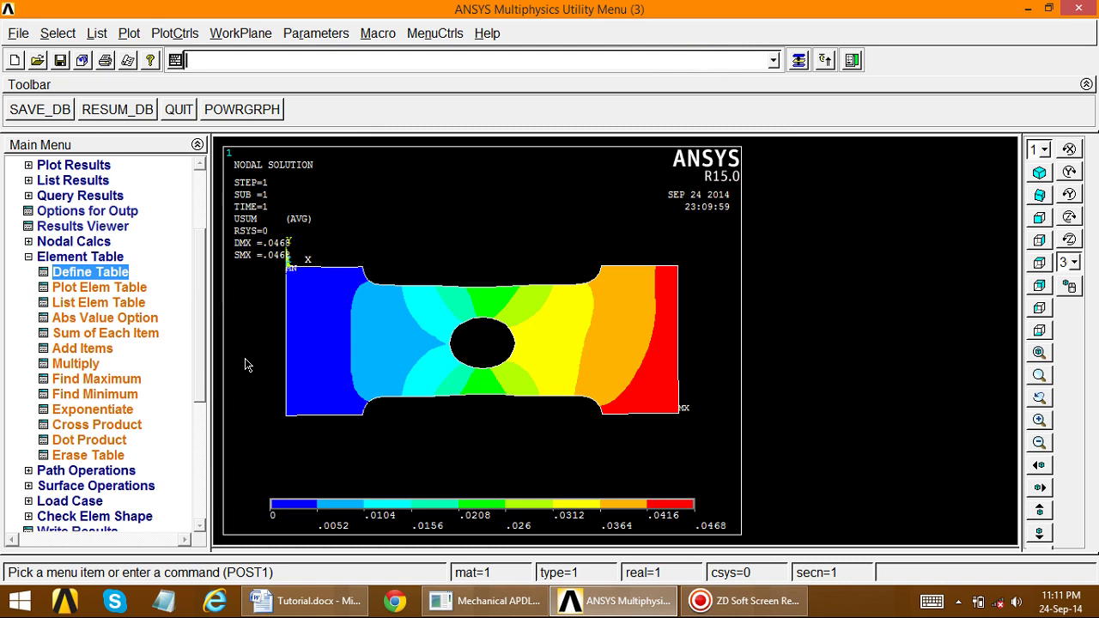